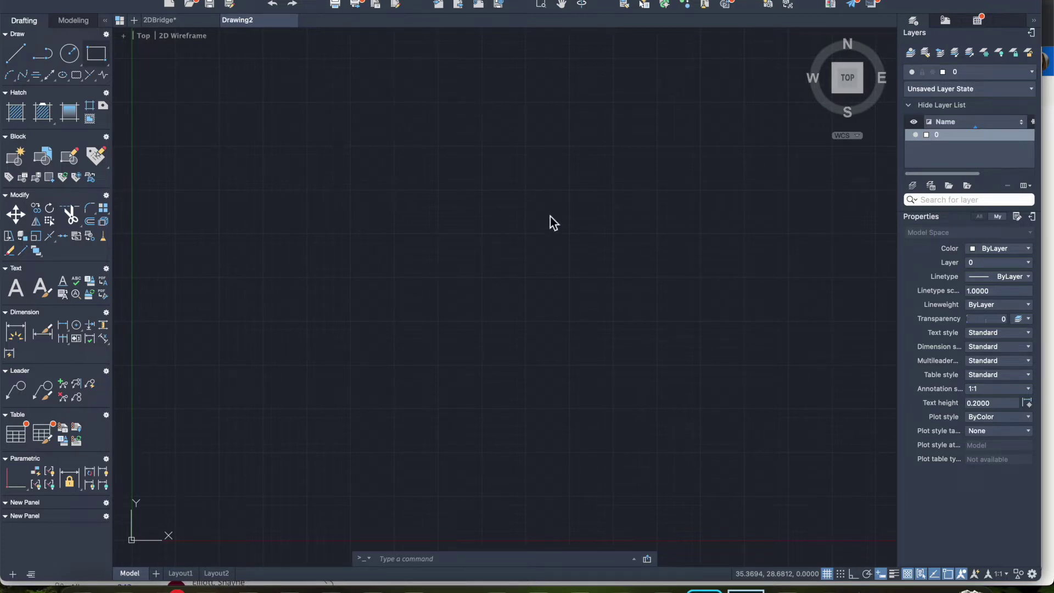
# - Draw a horizontal line 510 units long to the right as the top edge of a rectangle
pyautogui.click(16, 57)
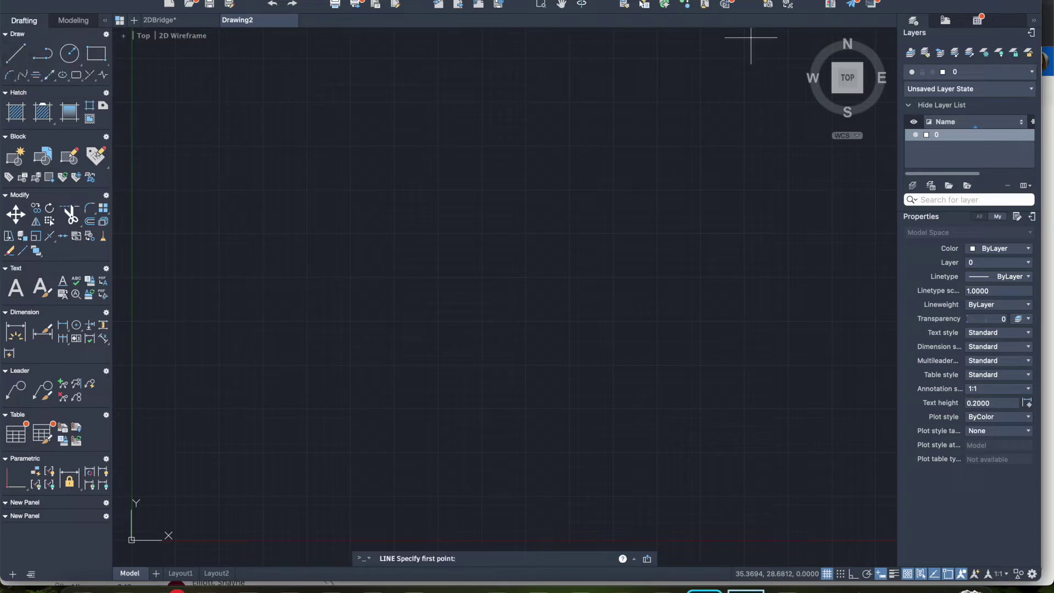
pyautogui.scroll(-3, 341, 235)
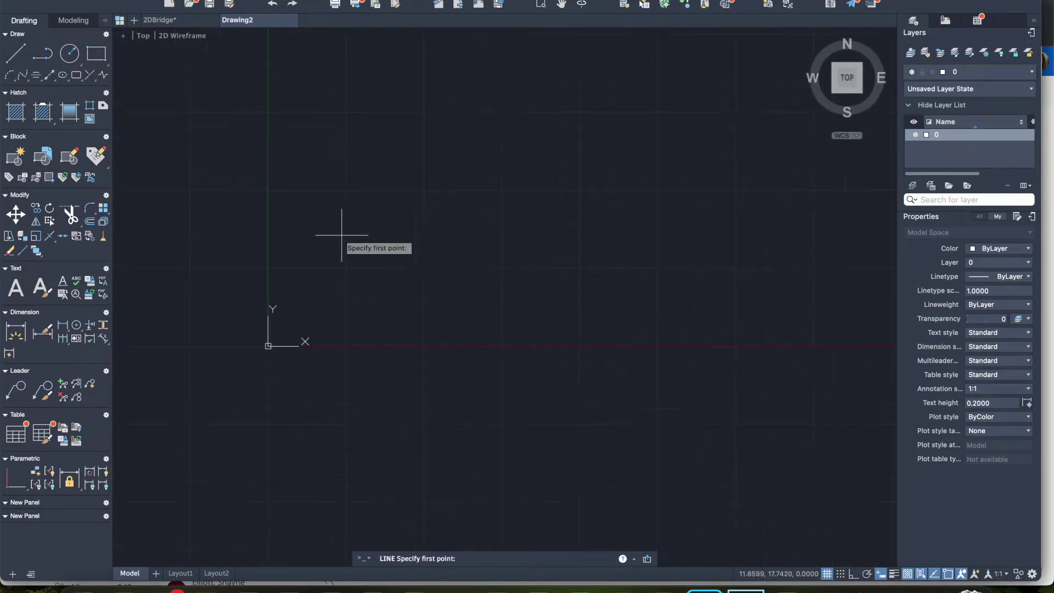
pyautogui.scroll(4, 468, 180)
pyautogui.scroll(1, 465, 182)
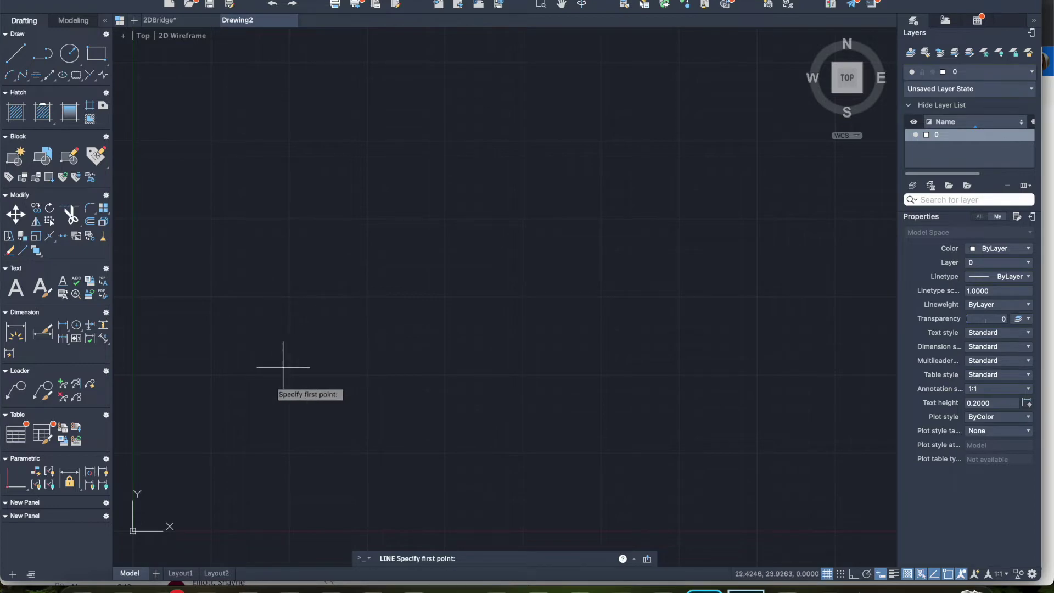
pyautogui.scroll(-2, 274, 301)
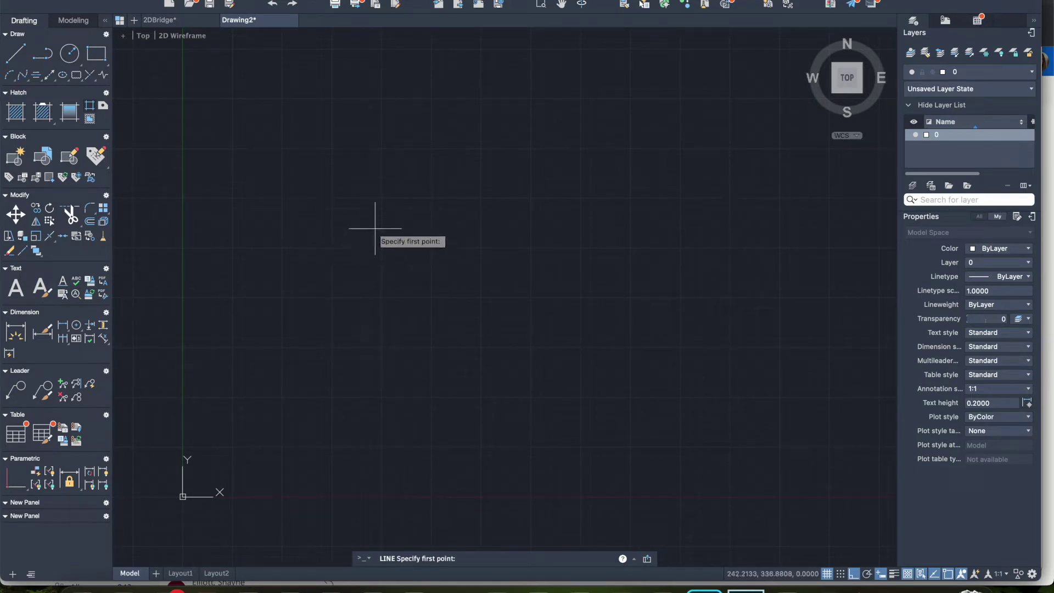
pyautogui.scroll(-5, 360, 223)
pyautogui.scroll(2, 384, 219)
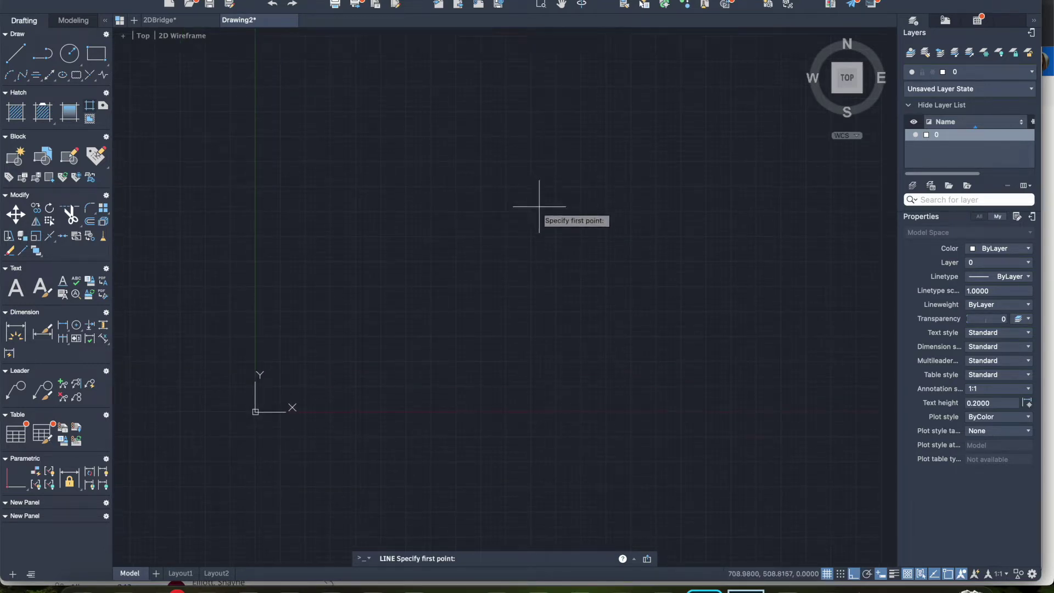
pyautogui.click(377, 246)
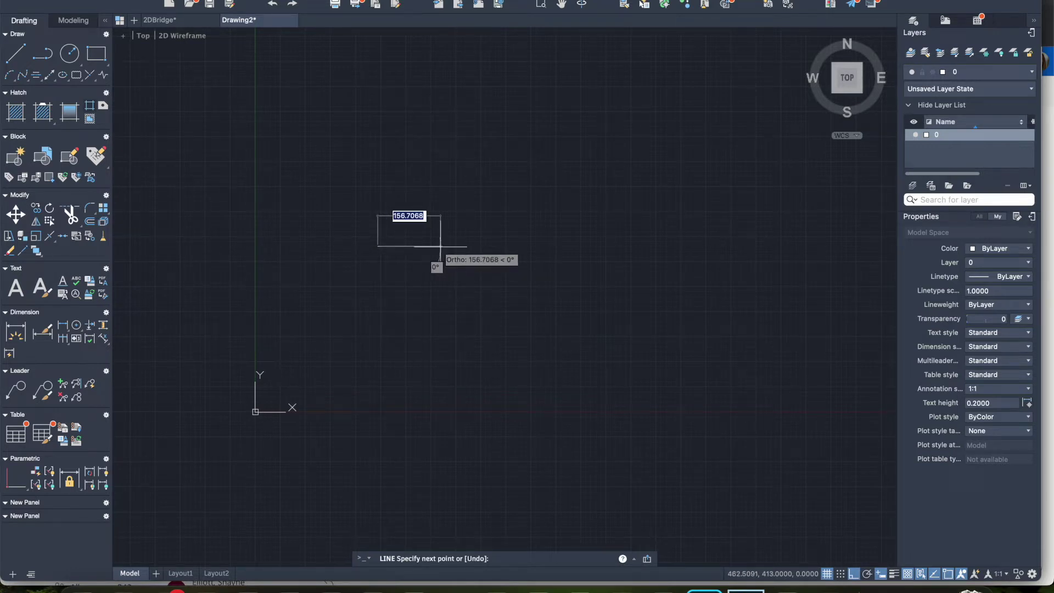
pyautogui.write('510')
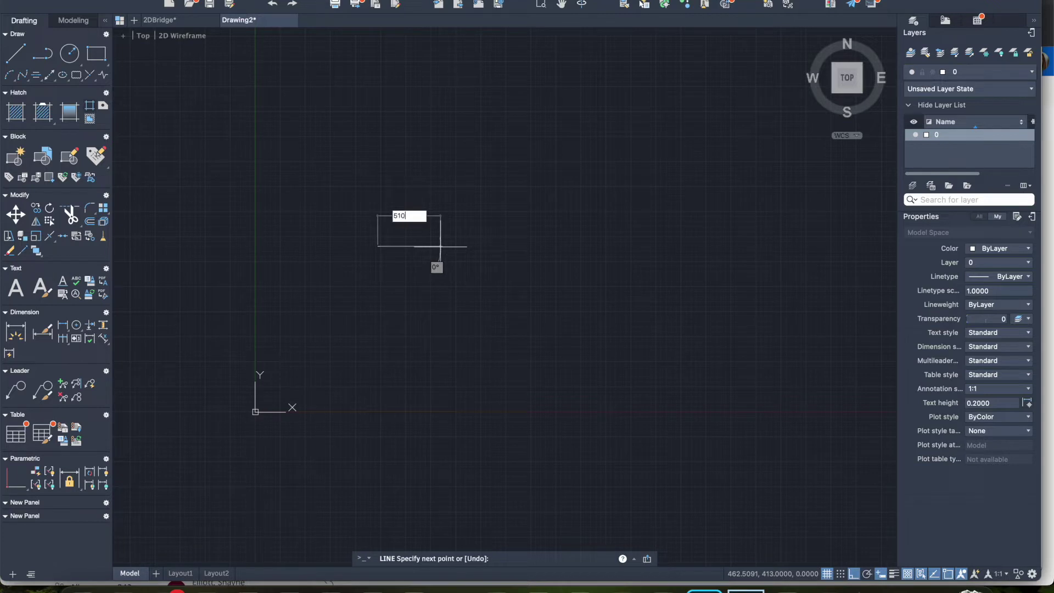
pyautogui.press('Return')
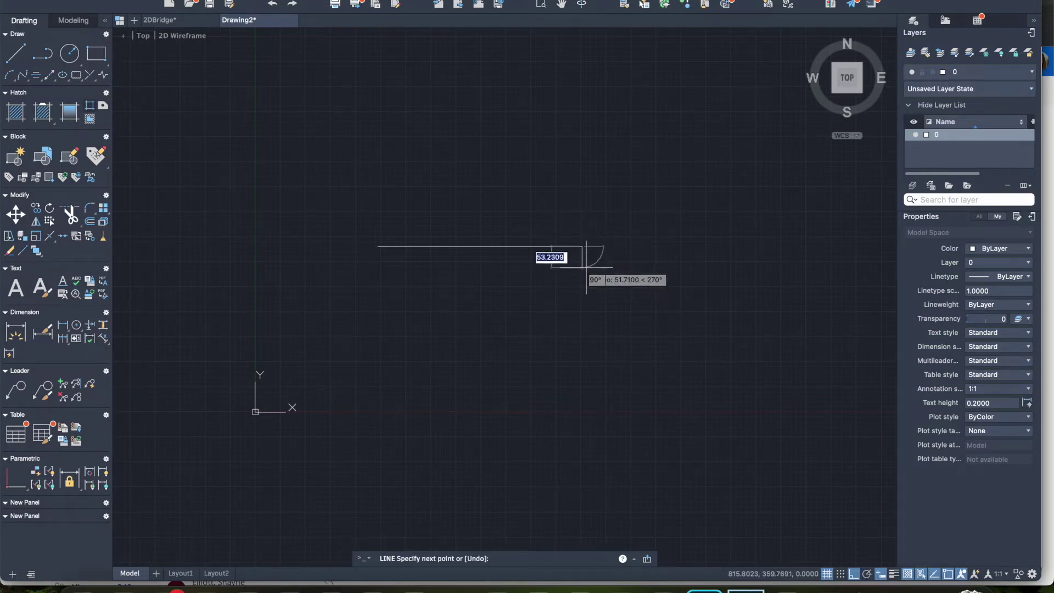
# - Complete the rectangle with a 100-unit edge down, a 510-unit edge back left, and a closing edge up to the starting corner
pyautogui.write('100')
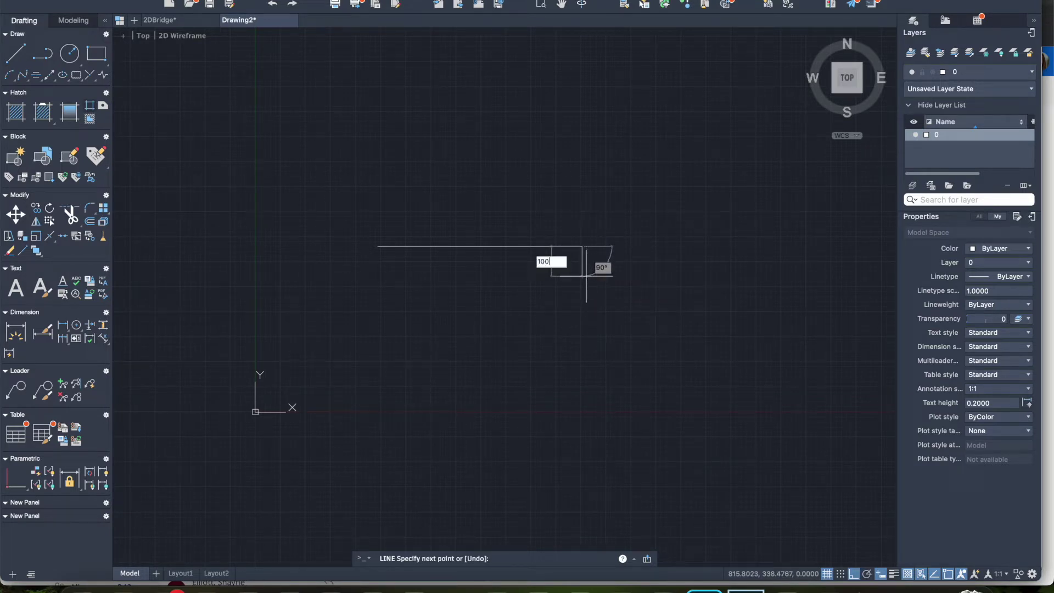
pyautogui.press('Return')
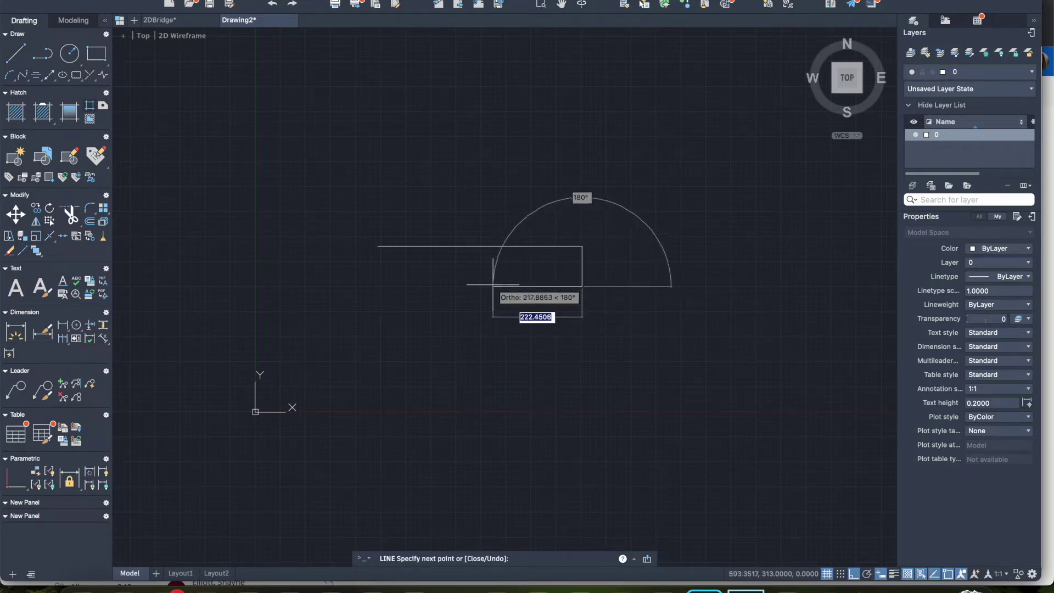
pyautogui.write('500')
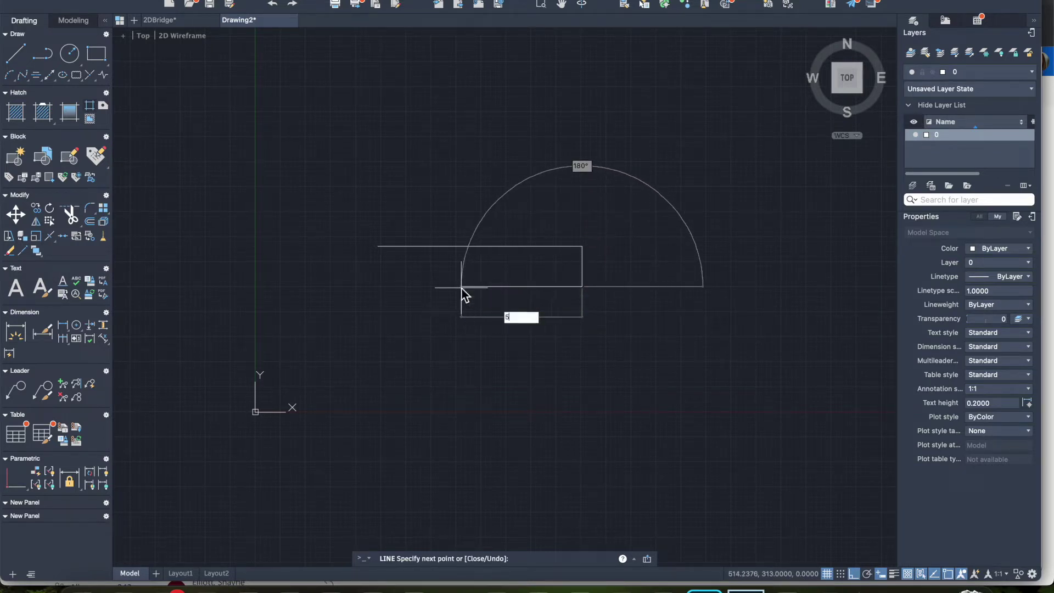
pyautogui.press('Return')
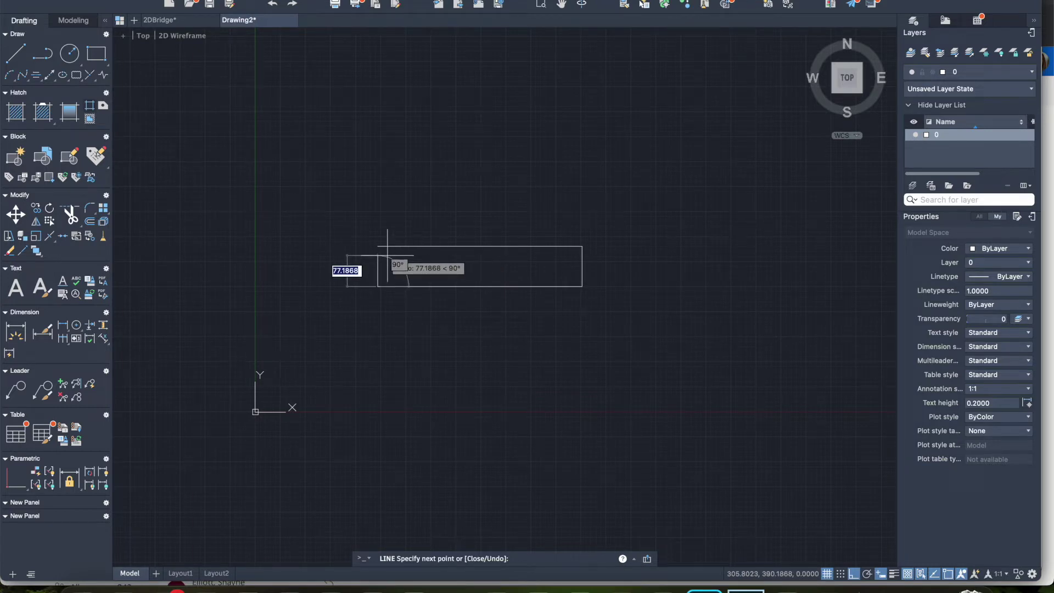
pyautogui.click(387, 255)
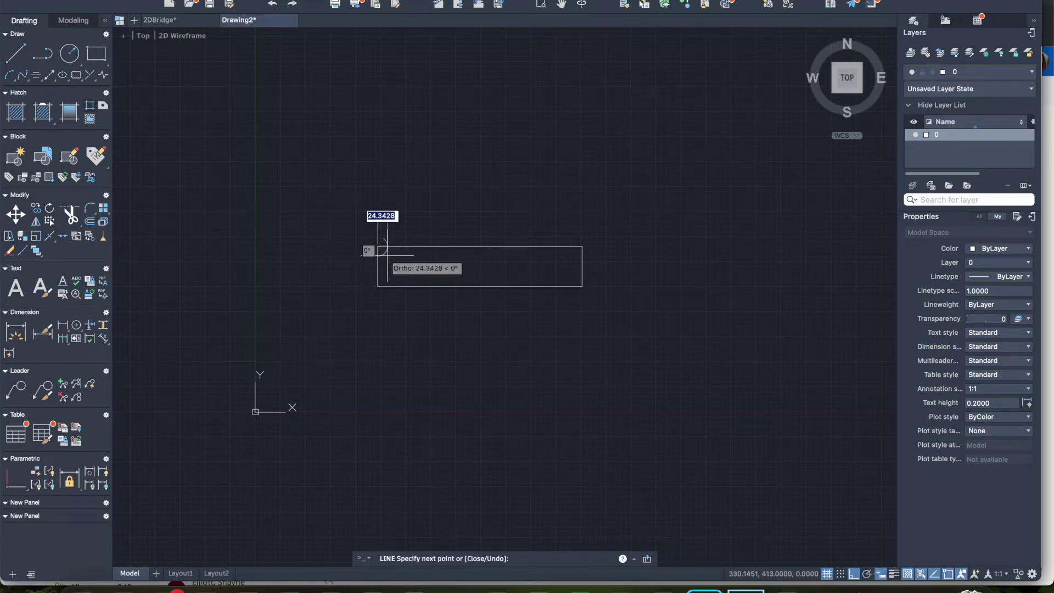
pyautogui.press('Escape')
# - With ortho off, draw two diagonals from the rectangle's lower-left corner to the top edge's midpoint and down to the lower-right corner
pyautogui.hscroll(3, 466, 274)
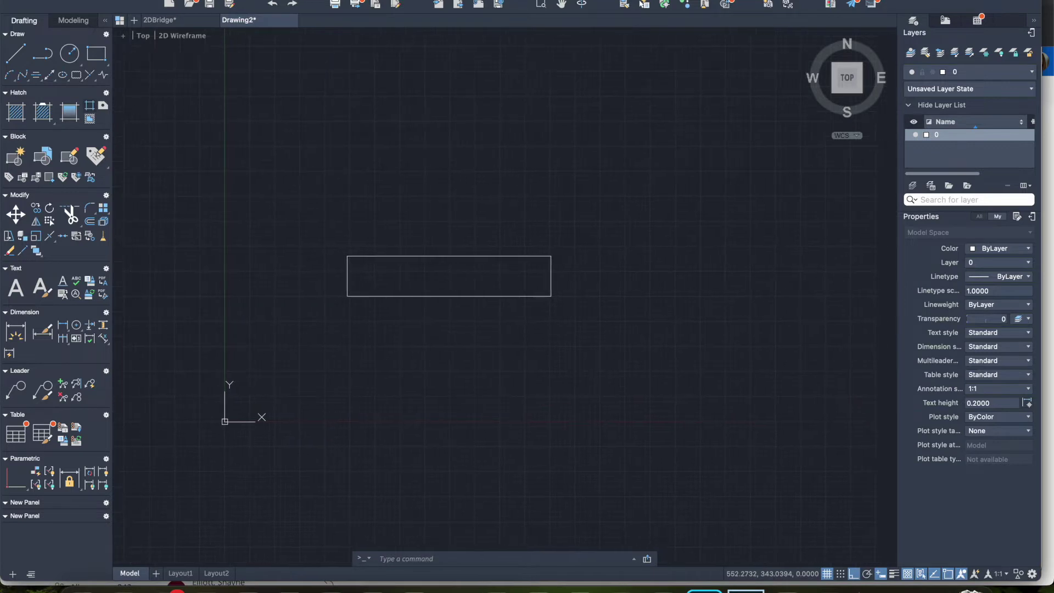
pyautogui.scroll(5, 443, 278)
pyautogui.scroll(-3, 443, 278)
pyautogui.scroll(3, 443, 278)
pyautogui.hscroll(-3, 519, 278)
pyautogui.scroll(2, 520, 277)
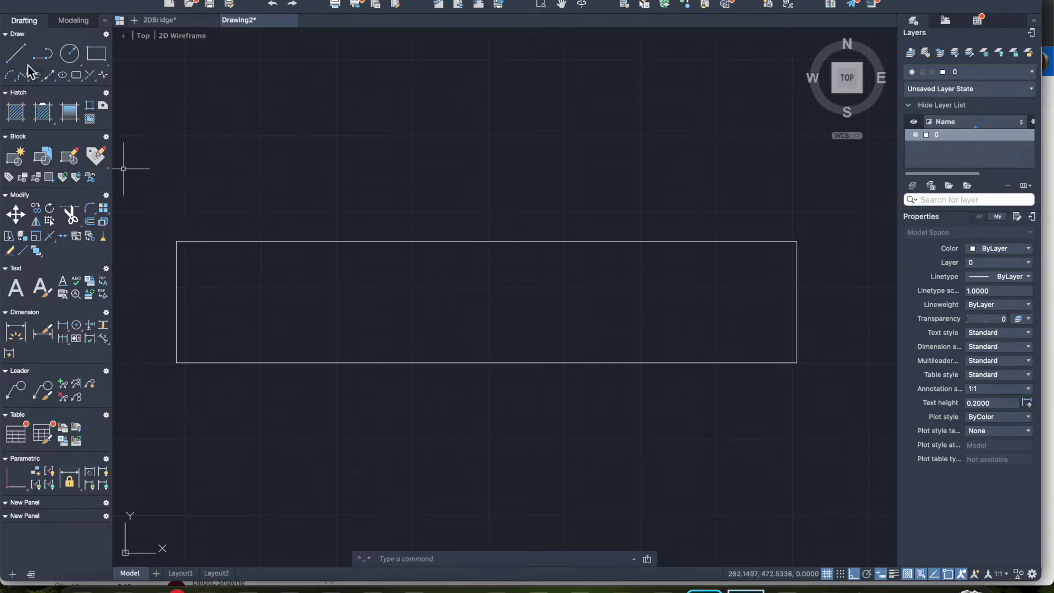
pyautogui.click(15, 56)
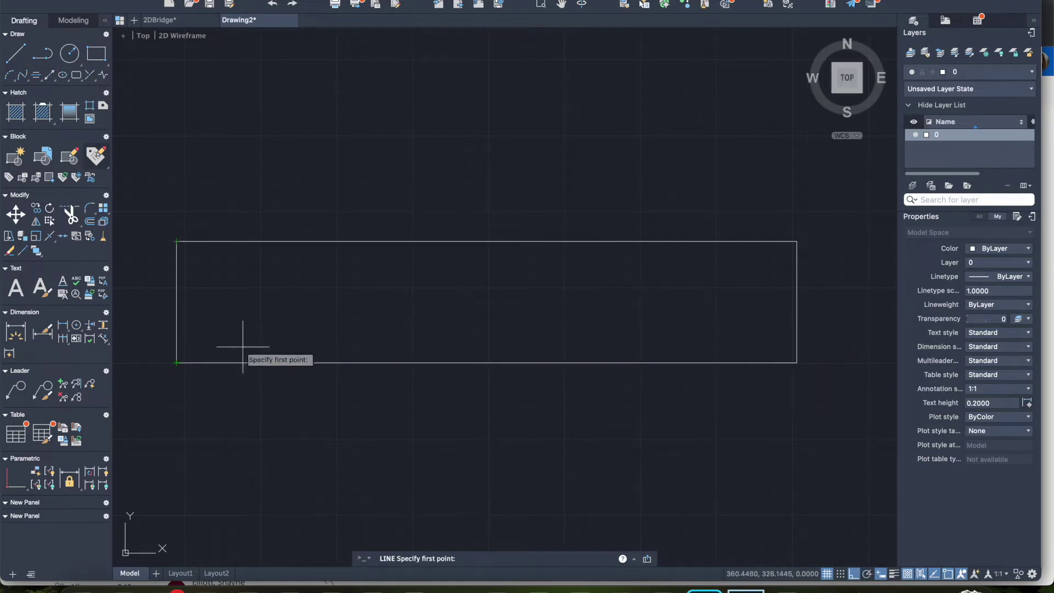
pyautogui.click(176, 362)
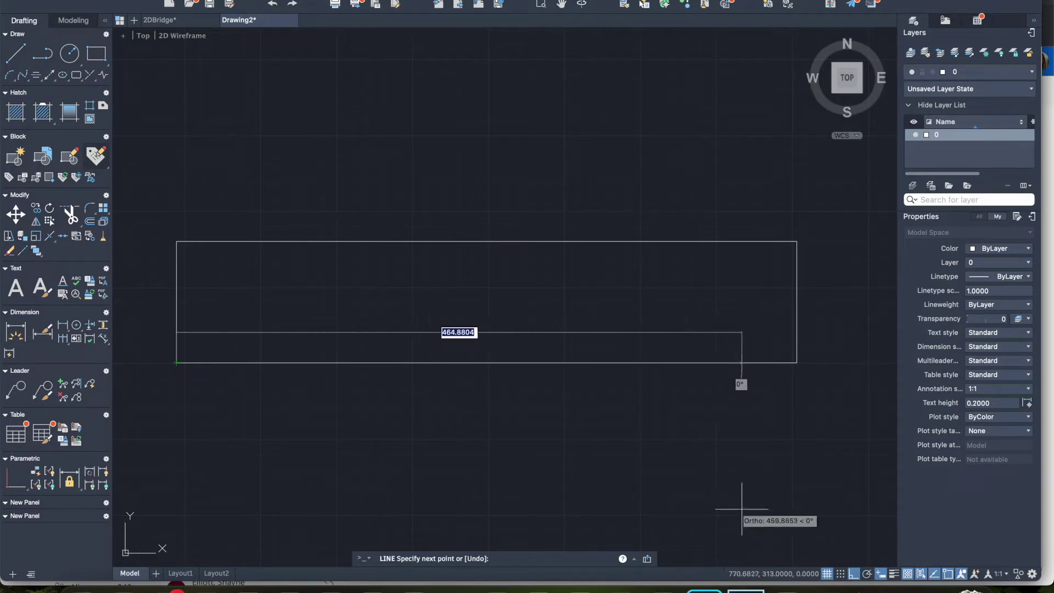
pyautogui.click(853, 574)
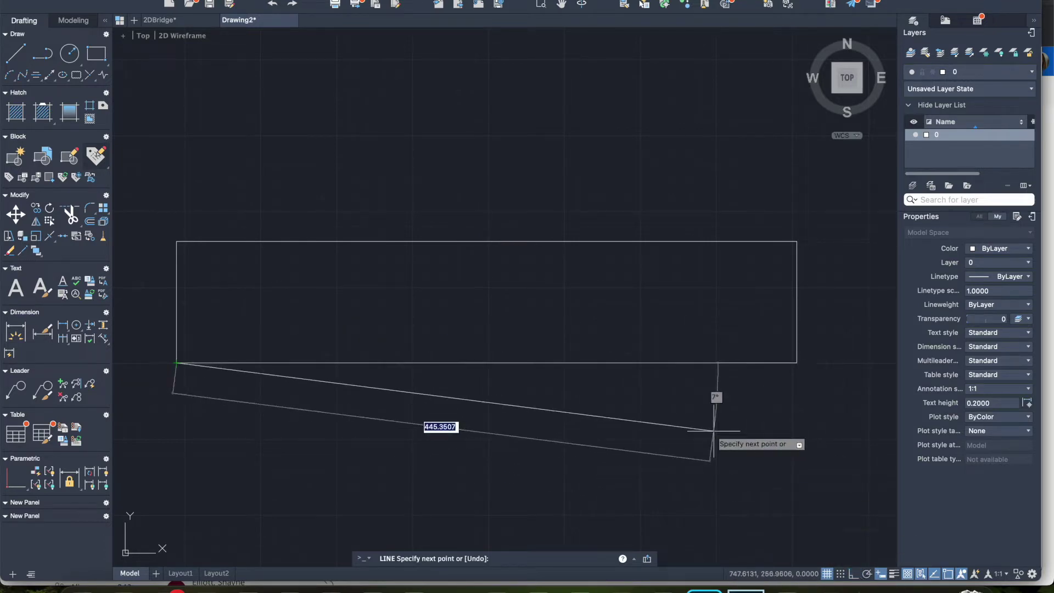
pyautogui.click(486, 241)
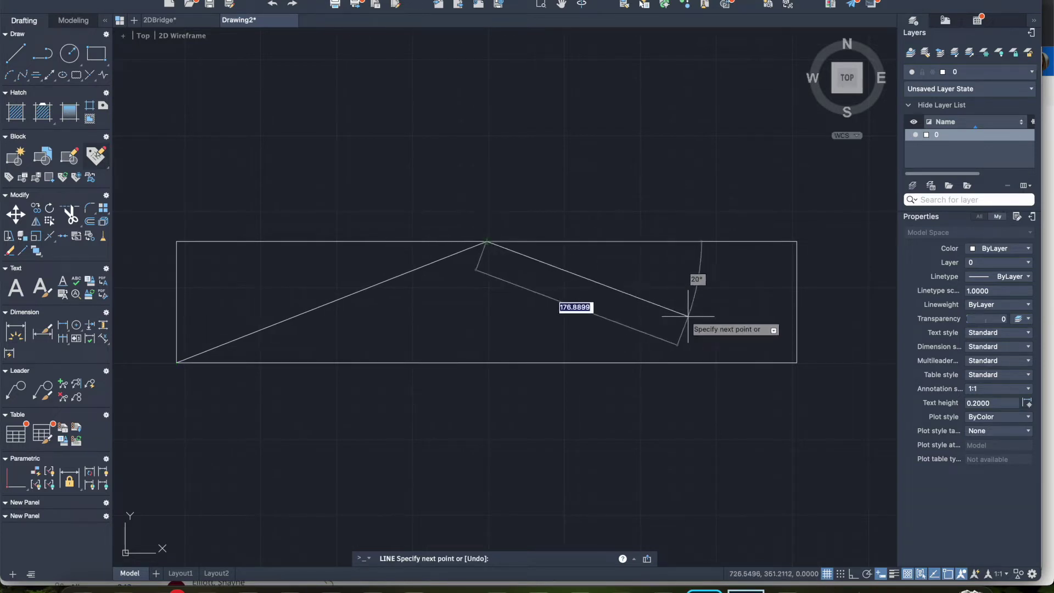
pyautogui.click(796, 363)
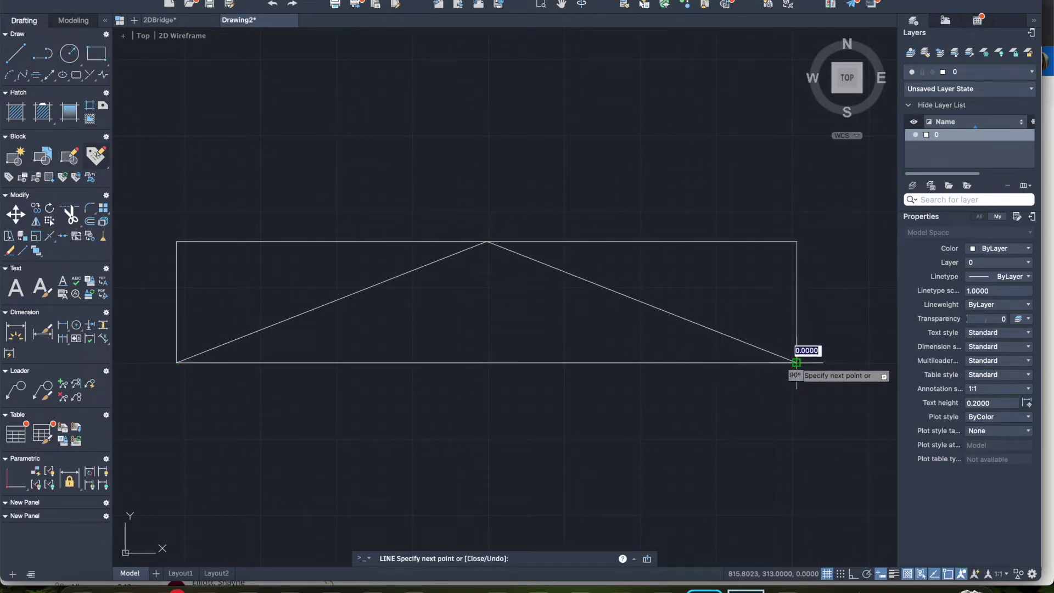
pyautogui.press('Escape')
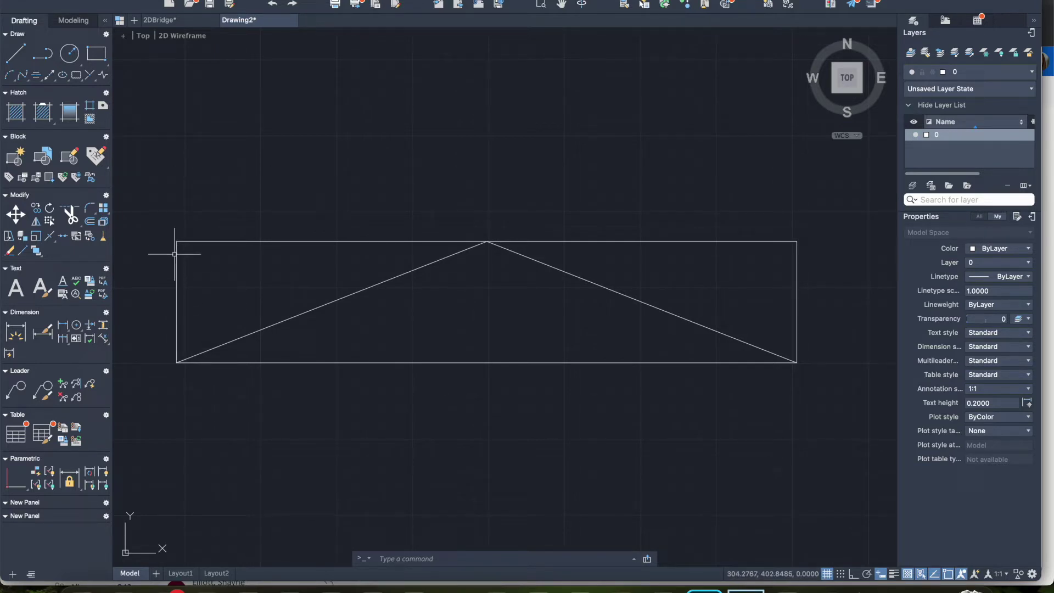
# - Draw a 50-unit line over the left edge, from the upper-left corner down to the edge's midpoint
pyautogui.click(16, 57)
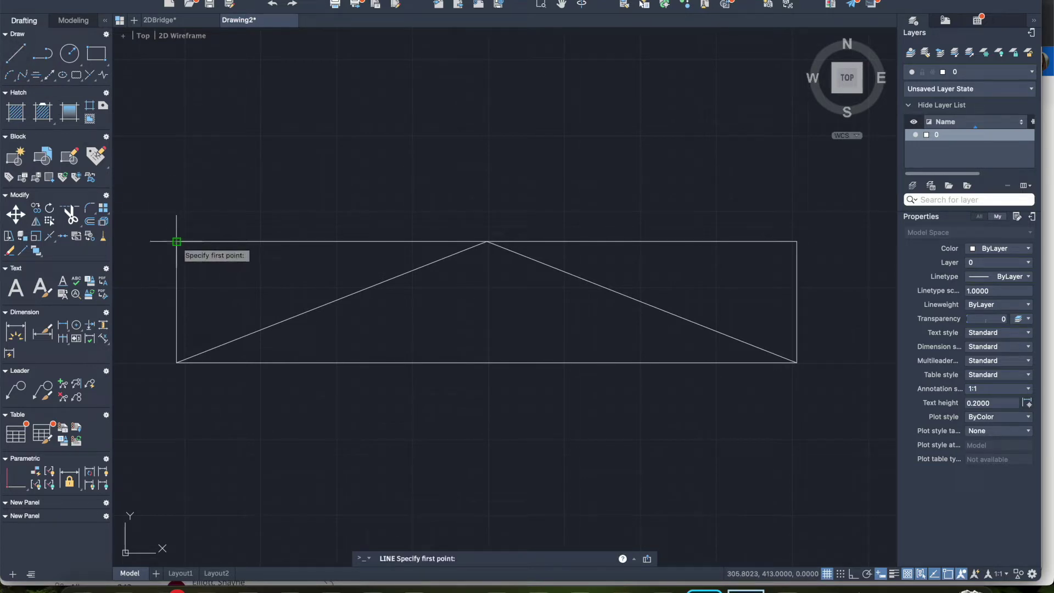
pyautogui.click(176, 242)
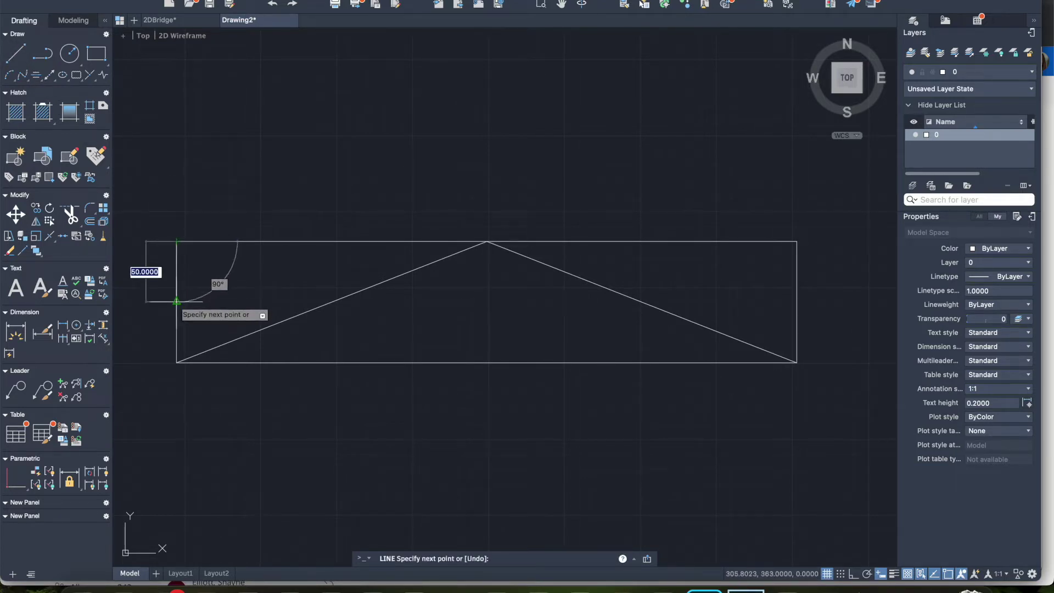
pyautogui.click(176, 302)
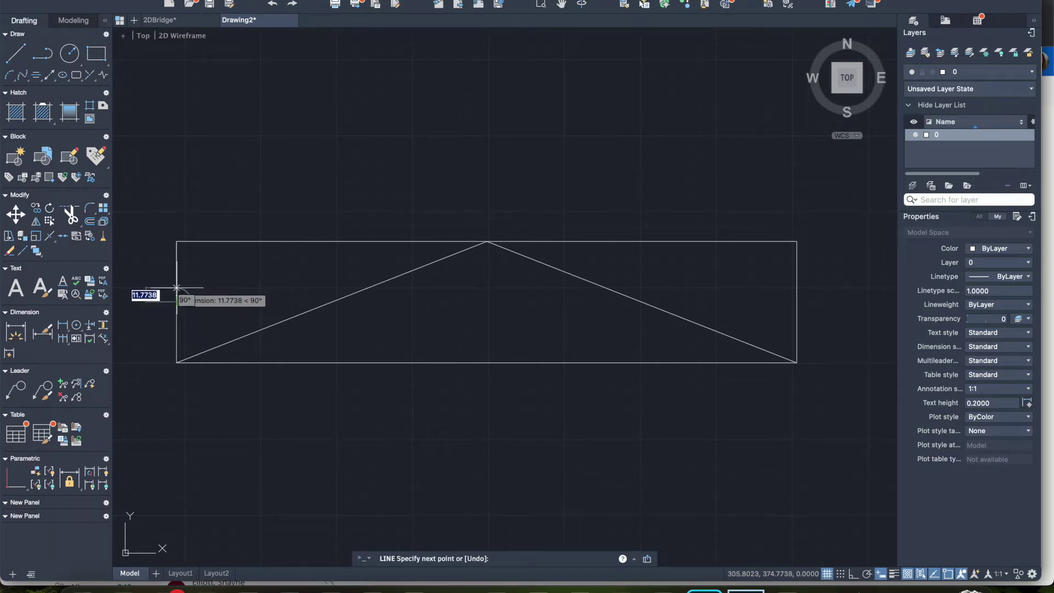
pyautogui.press('Return')
# - Draw a slanted brace from the midpoint of the left edge's upper half down to the left diagonal
pyautogui.click(16, 55)
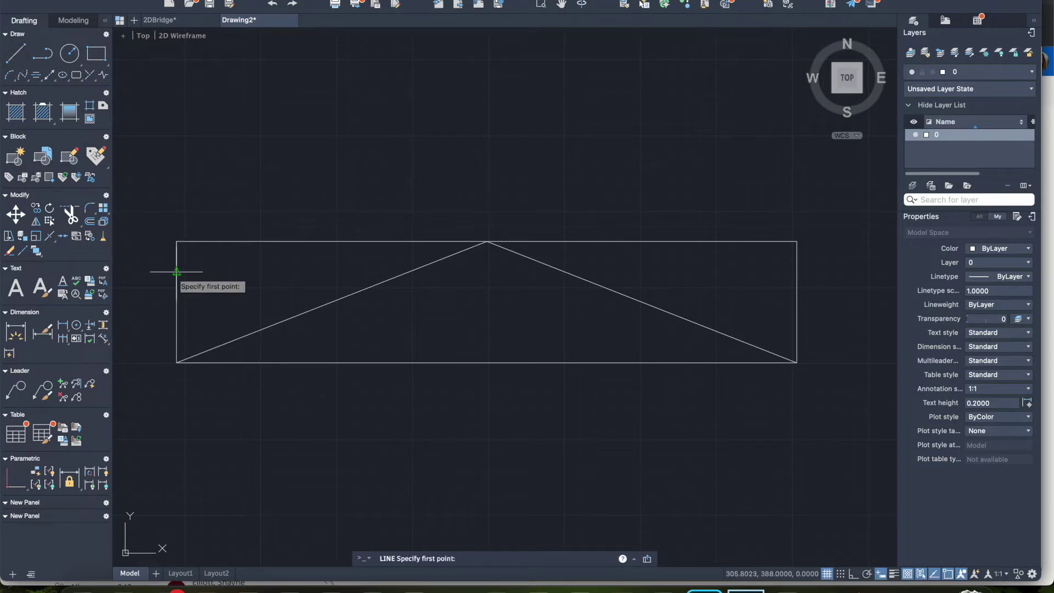
pyautogui.click(177, 271)
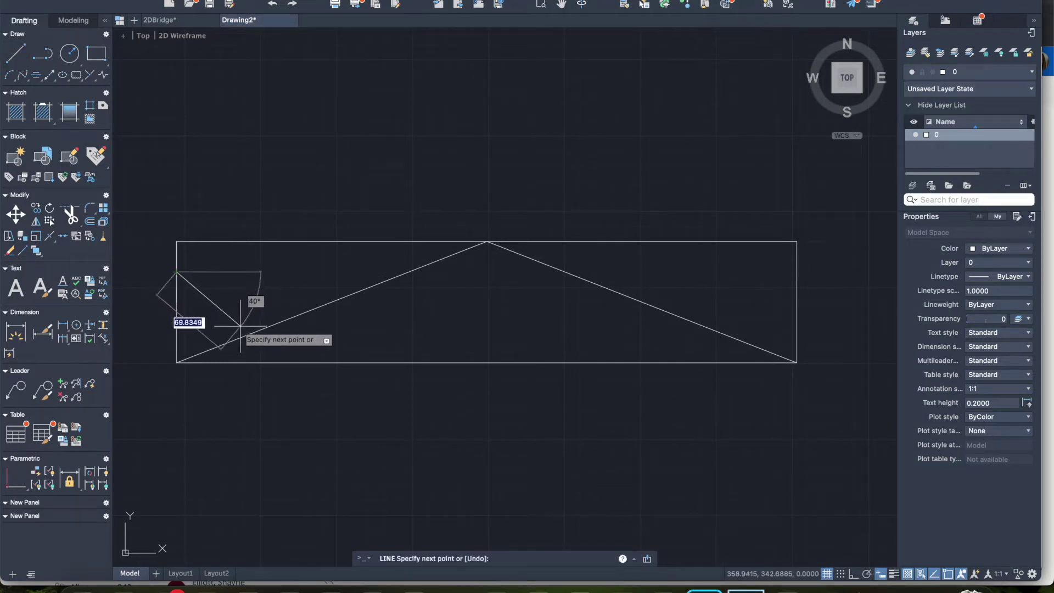
pyautogui.click(246, 335)
pyautogui.press('Return')
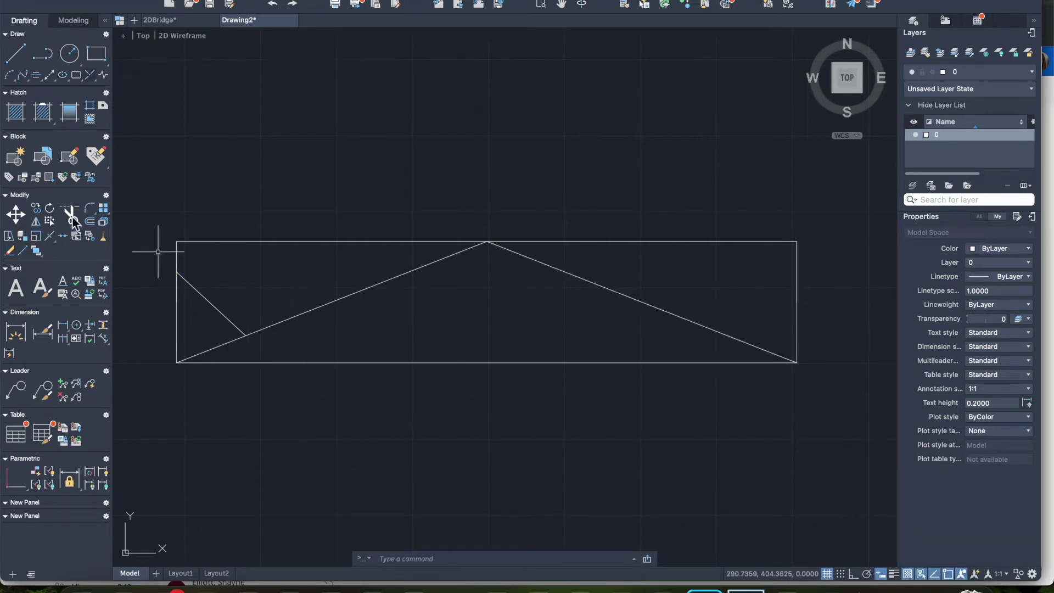
# - Draw a horizontal line from the brace's lower end across to the right diagonal
pyautogui.click(15, 54)
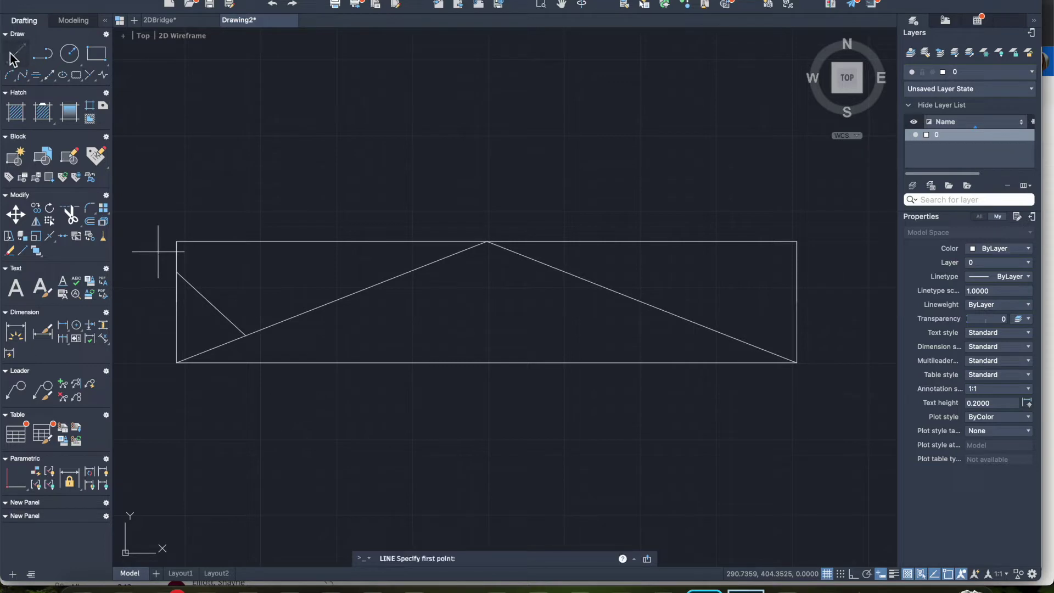
pyautogui.click(246, 335)
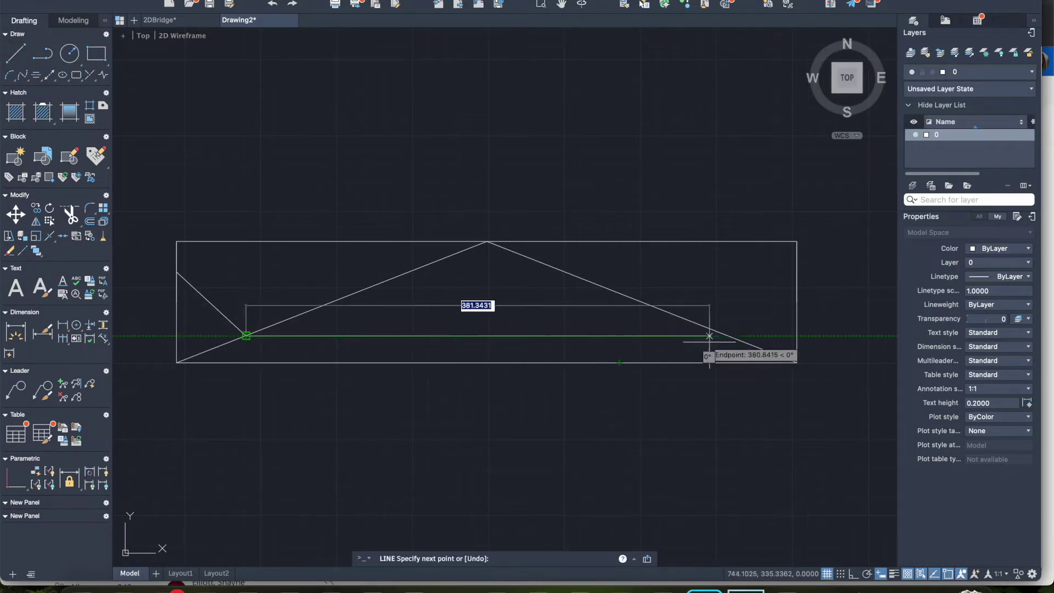
pyautogui.click(727, 336)
pyautogui.press('Return')
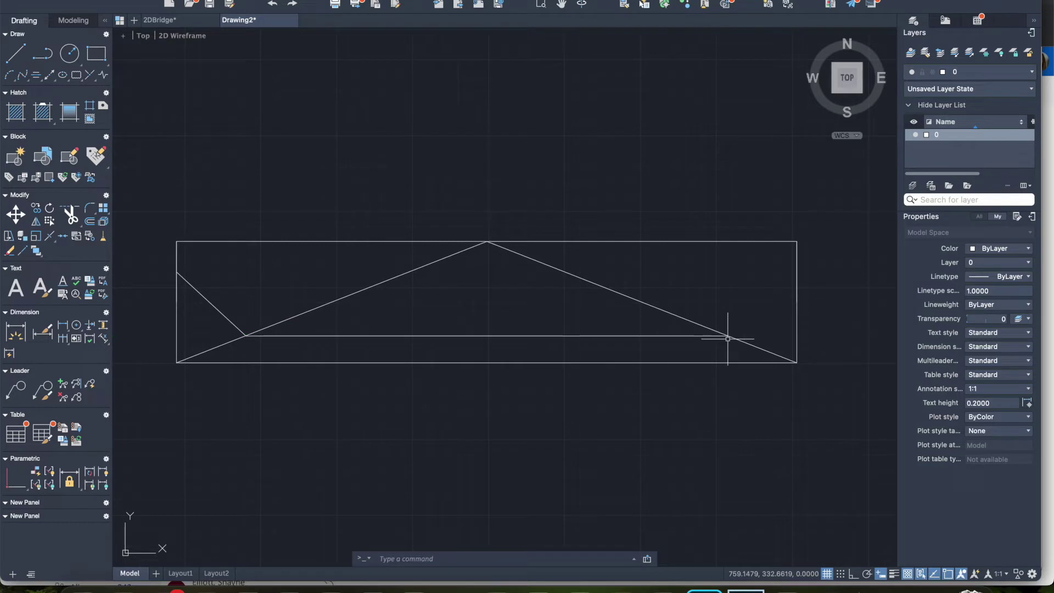
# - Draw the matching right brace from 25 units below the upper-right corner on the right edge to the horizontal line's right end
pyautogui.click(15, 53)
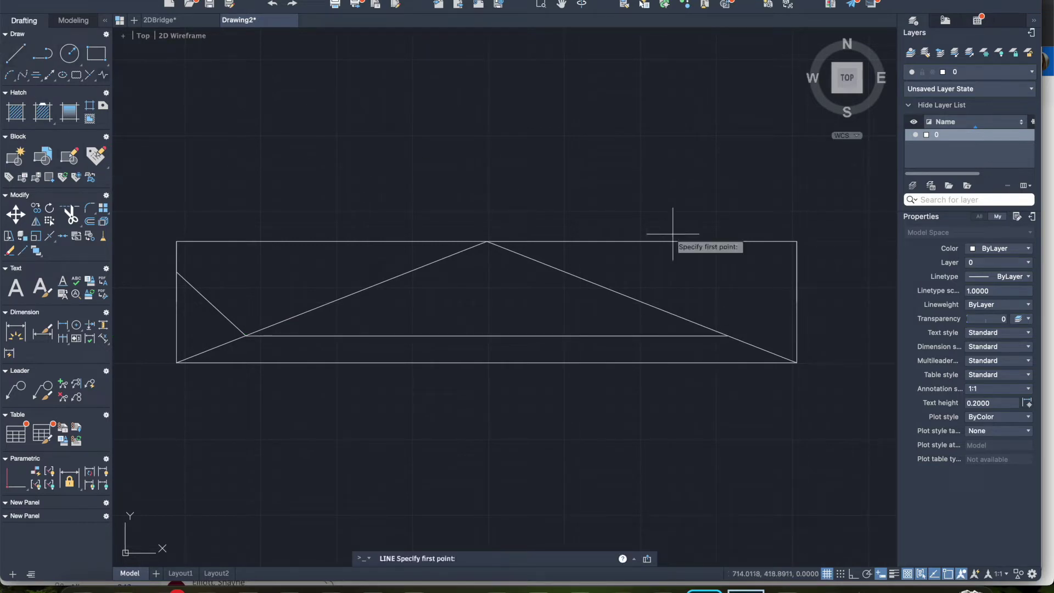
pyautogui.click(797, 271)
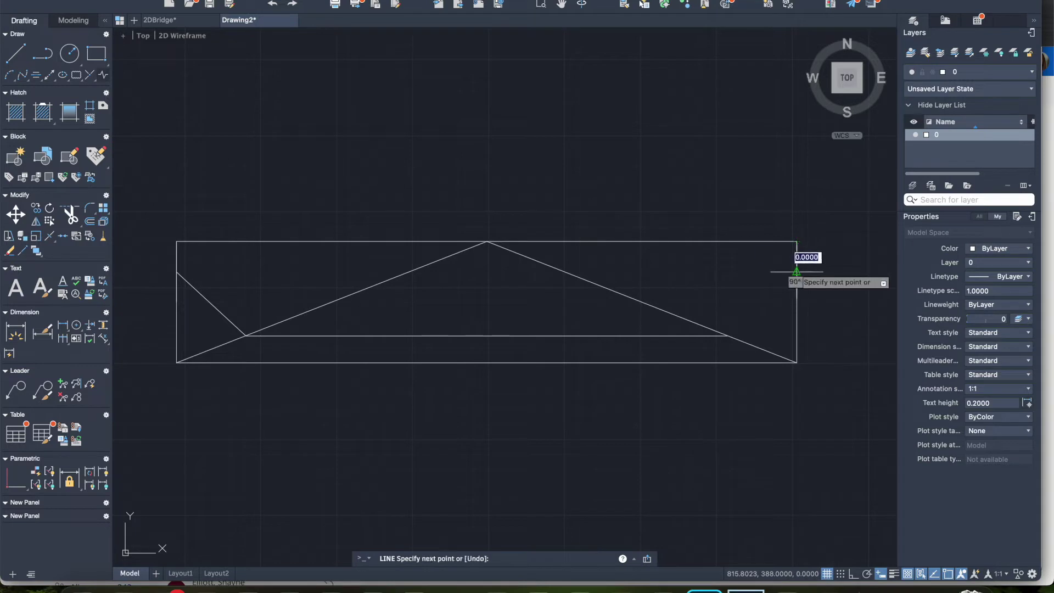
pyautogui.click(727, 335)
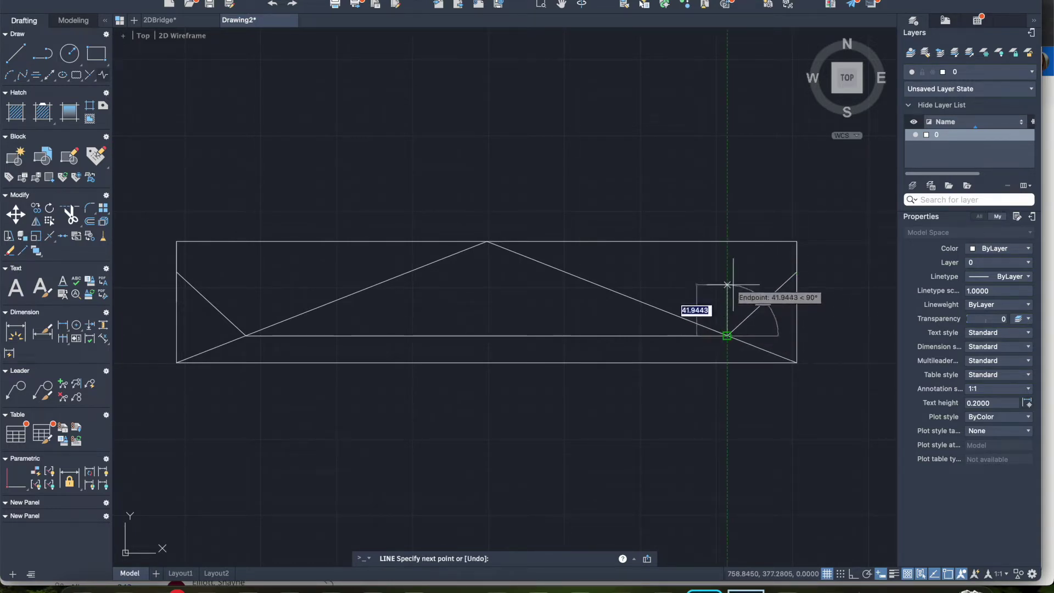
pyautogui.press('Escape')
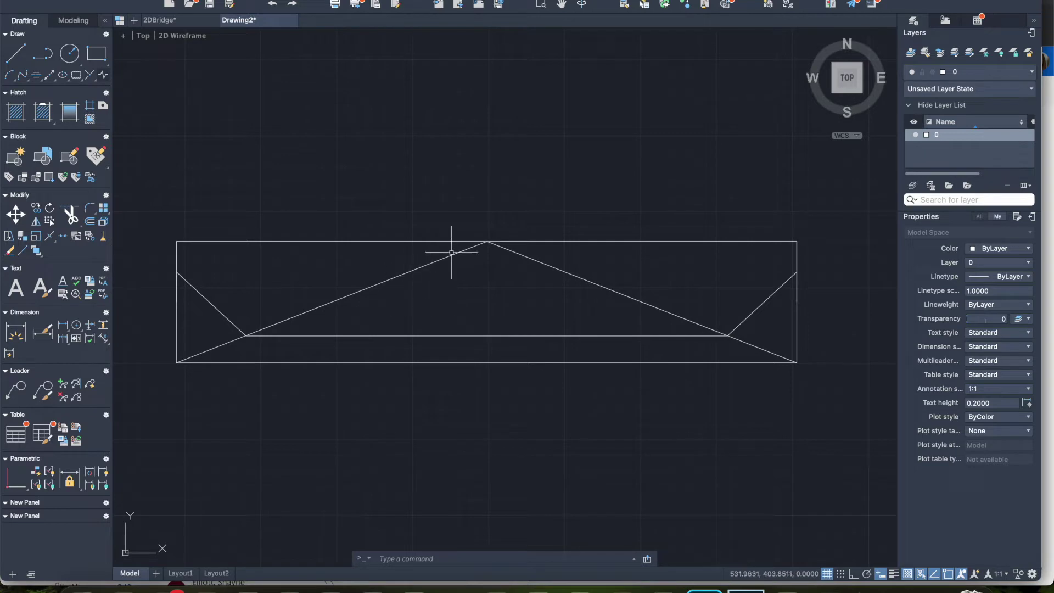
pyautogui.moveTo(387, 279)
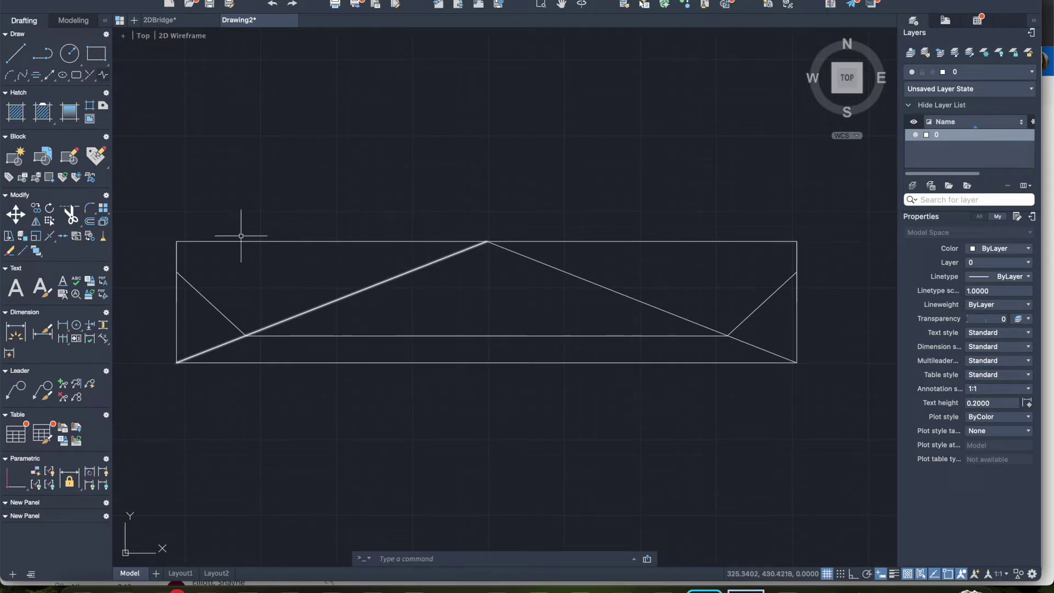
# - Draw a vertical line from the midpoint of the left diagonal straight down to the rectangle's bottom edge
pyautogui.click(16, 53)
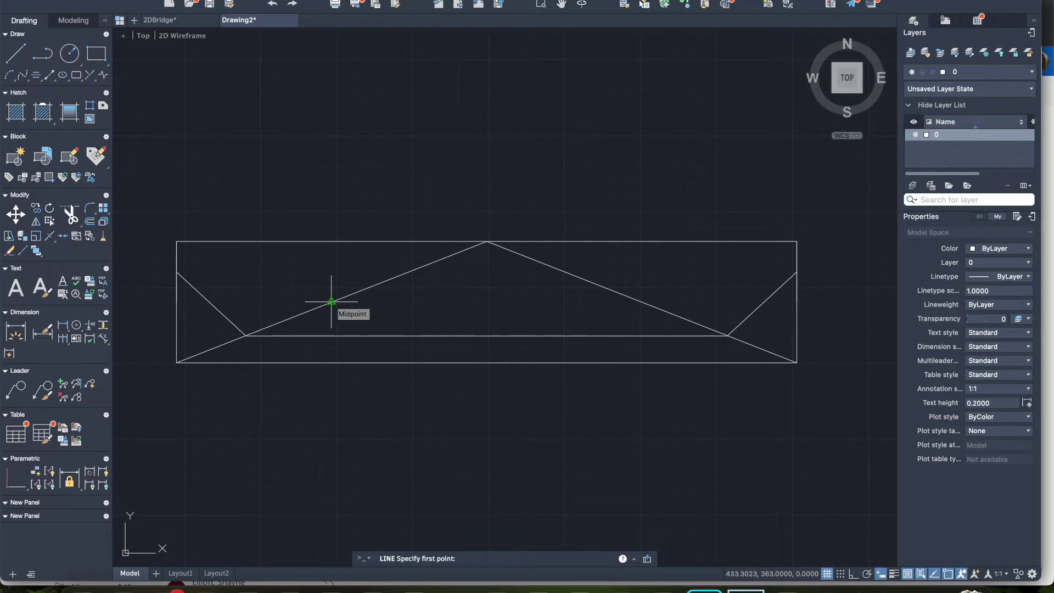
pyautogui.click(331, 302)
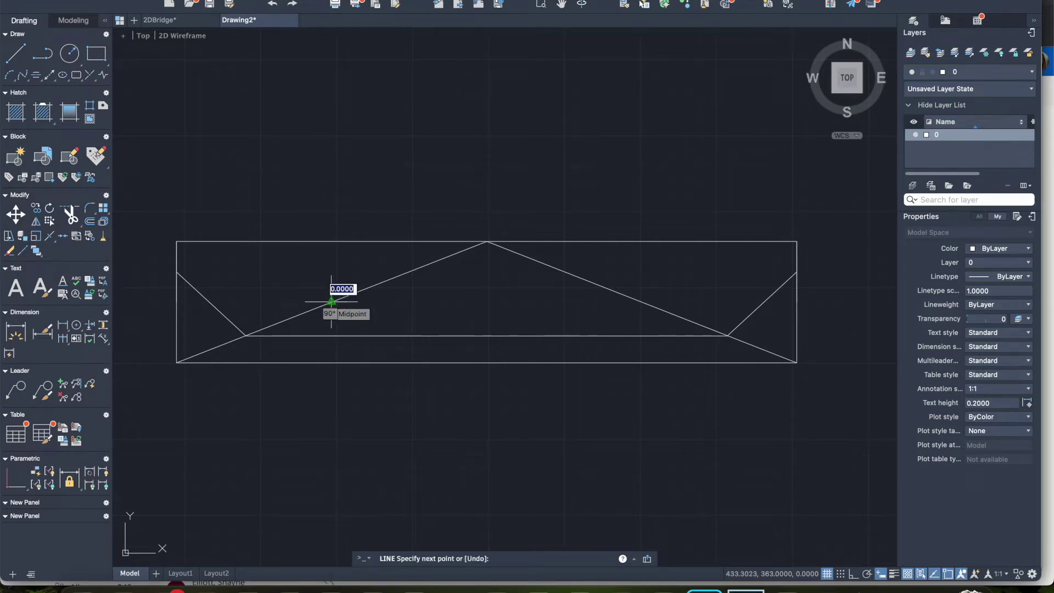
pyautogui.click(331, 362)
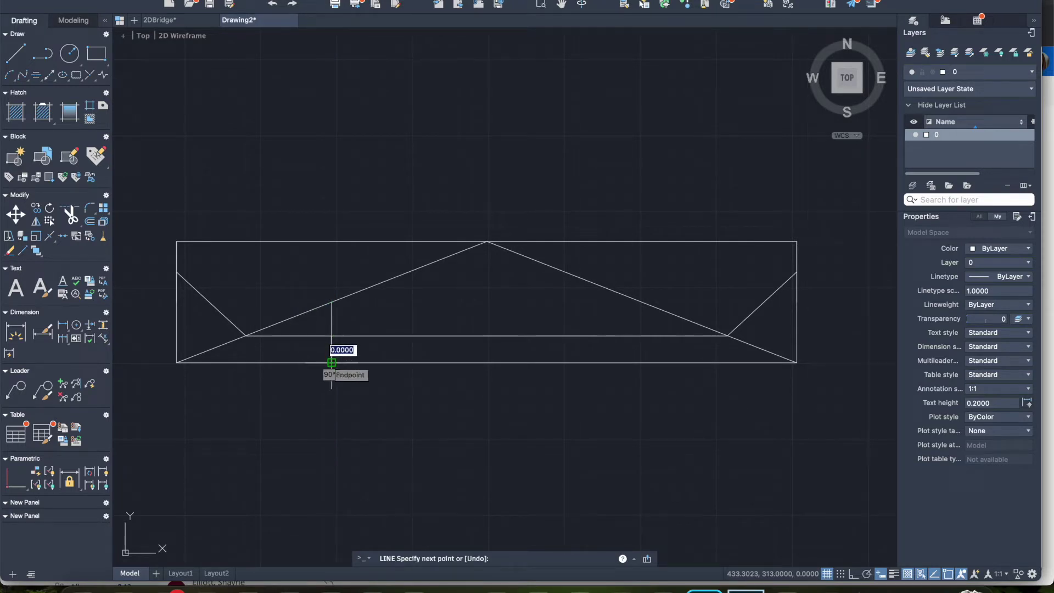
pyautogui.press('Escape')
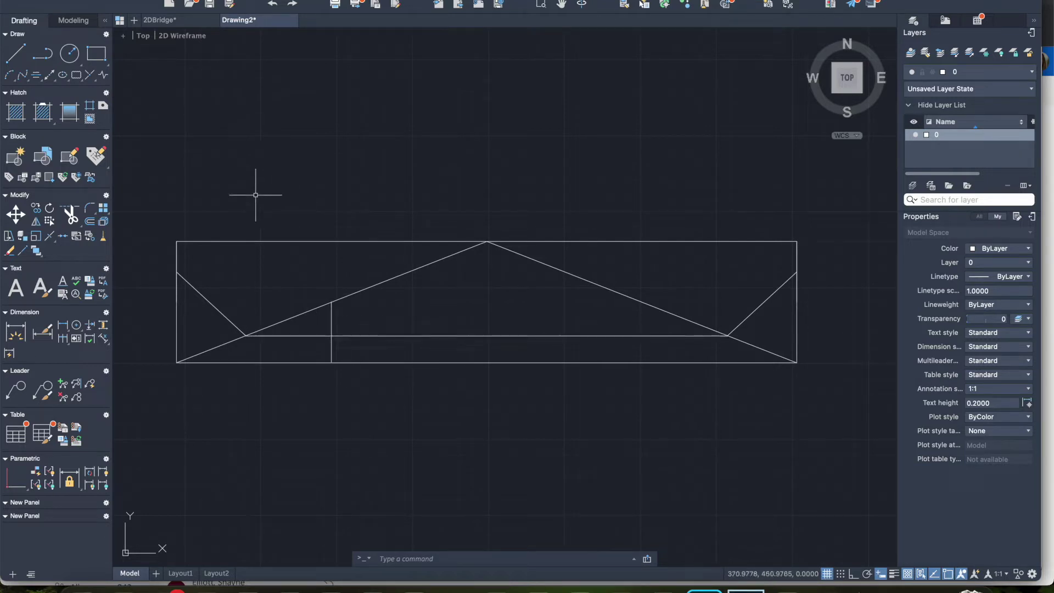
# - Draw the matching vertical line from the midpoint of the right diagonal down to the bottom edge
pyautogui.click(17, 55)
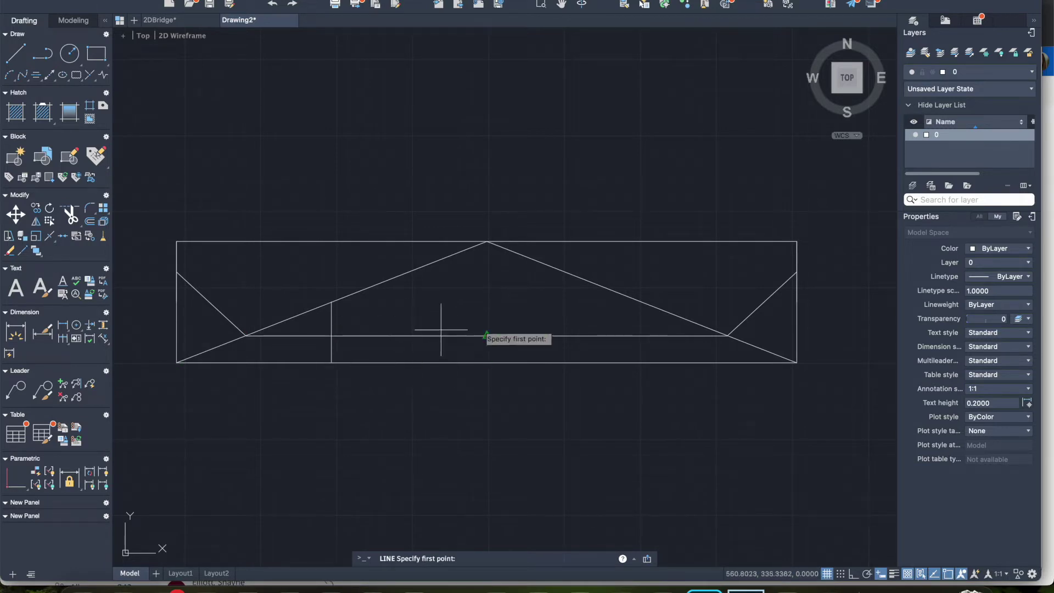
pyautogui.click(641, 302)
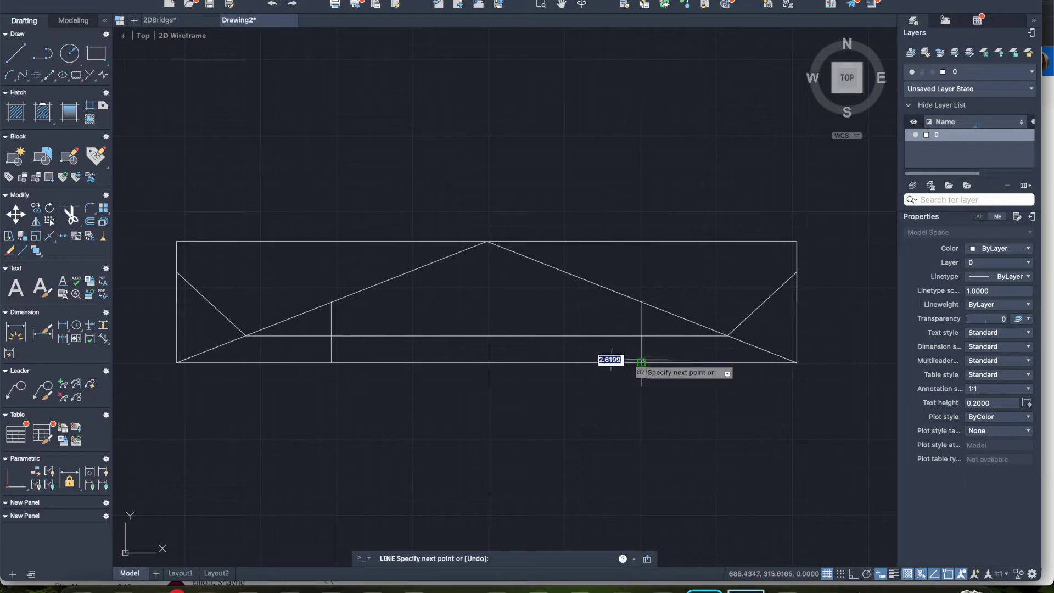
pyautogui.click(641, 362)
pyautogui.press('Escape')
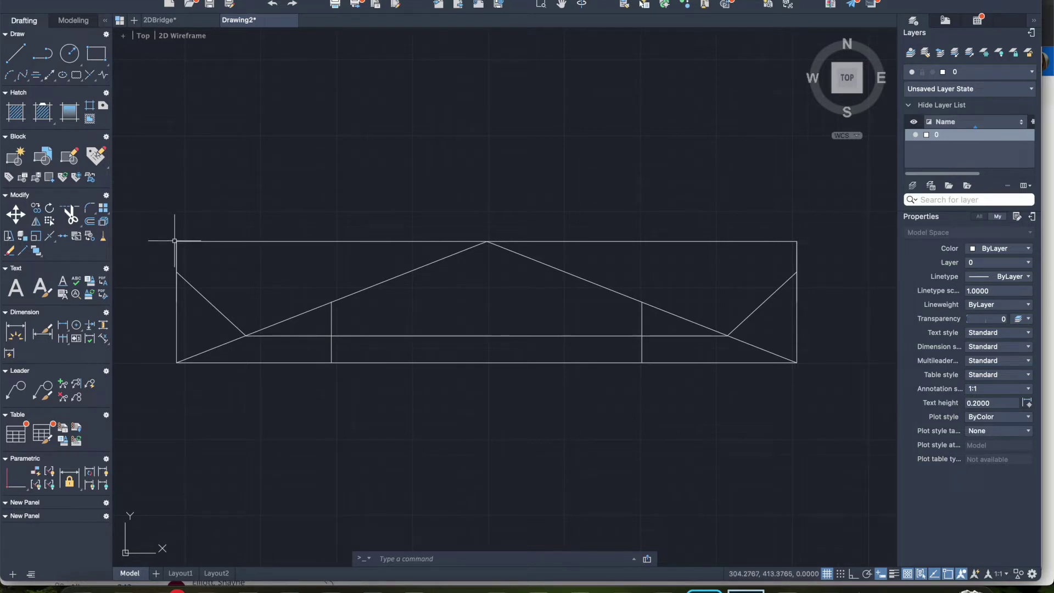
# - Draw a horizontal line about 20 units long outward to the left from the rectangle's upper-left corner
pyautogui.click(16, 56)
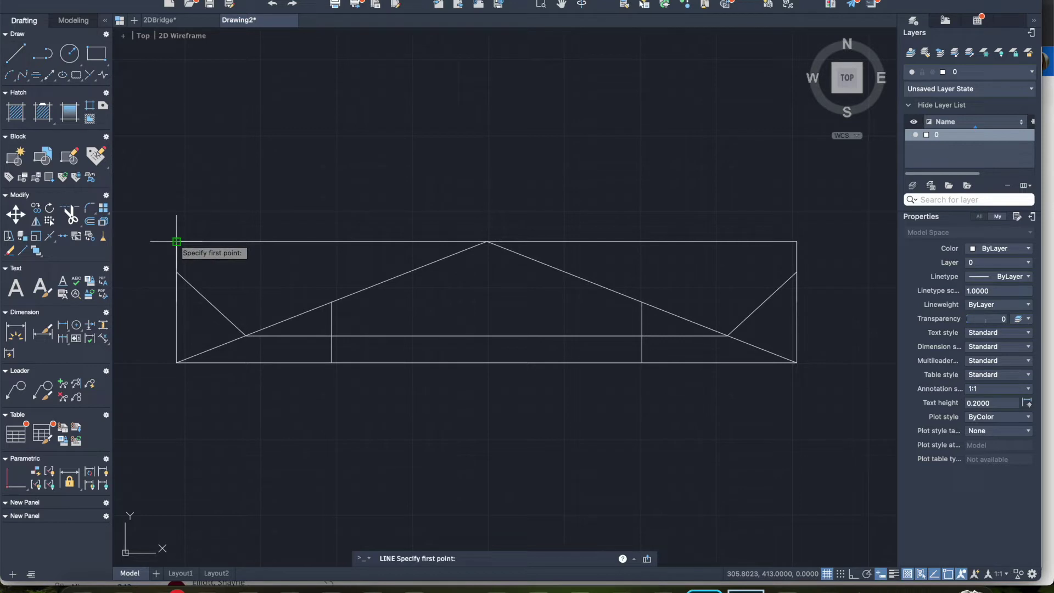
pyautogui.click(176, 240)
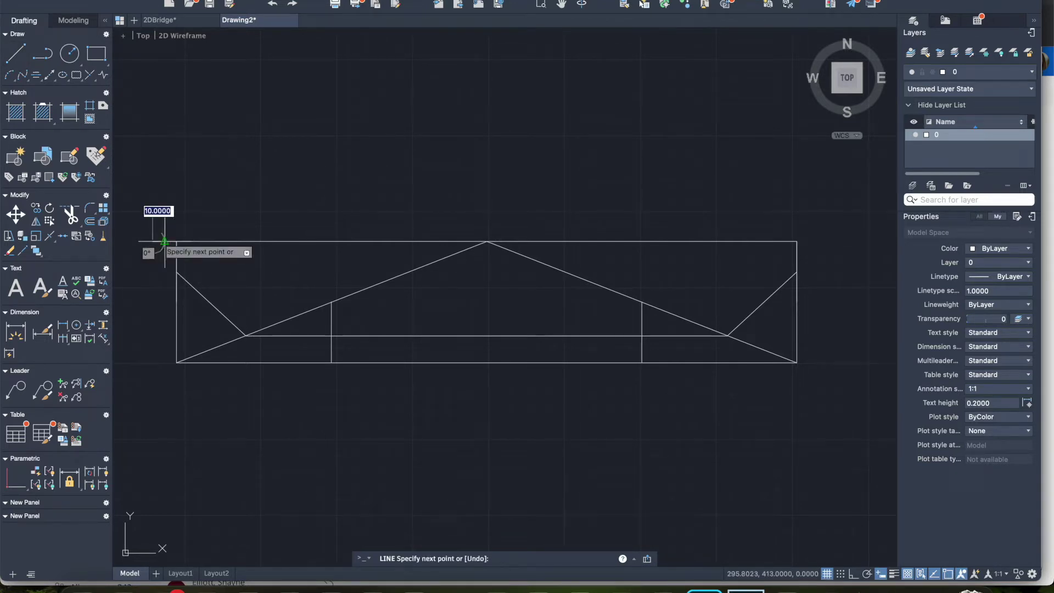
pyautogui.press('Return')
pyautogui.press('Return')
# - Draw a 20-unit horizontal line outward to the right from the rectangle's upper-right corner
pyautogui.press('Return')
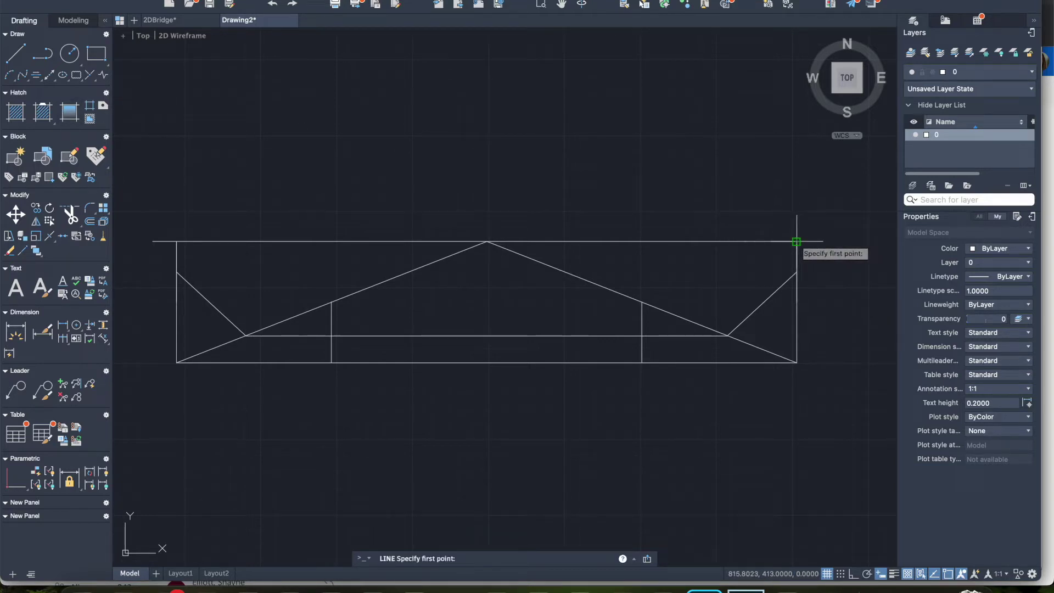
pyautogui.click(796, 242)
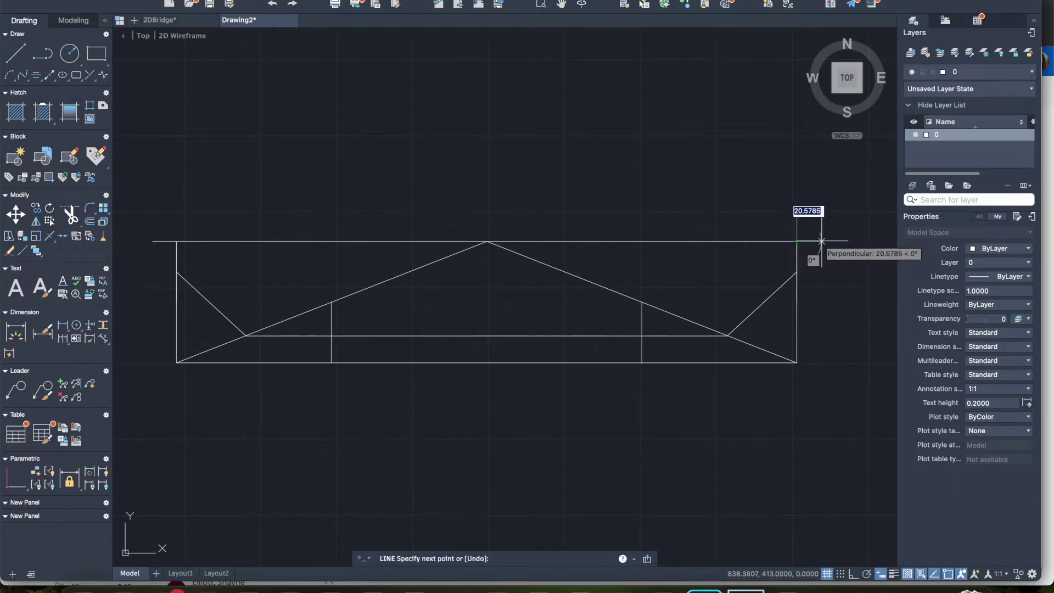
pyautogui.write('20')
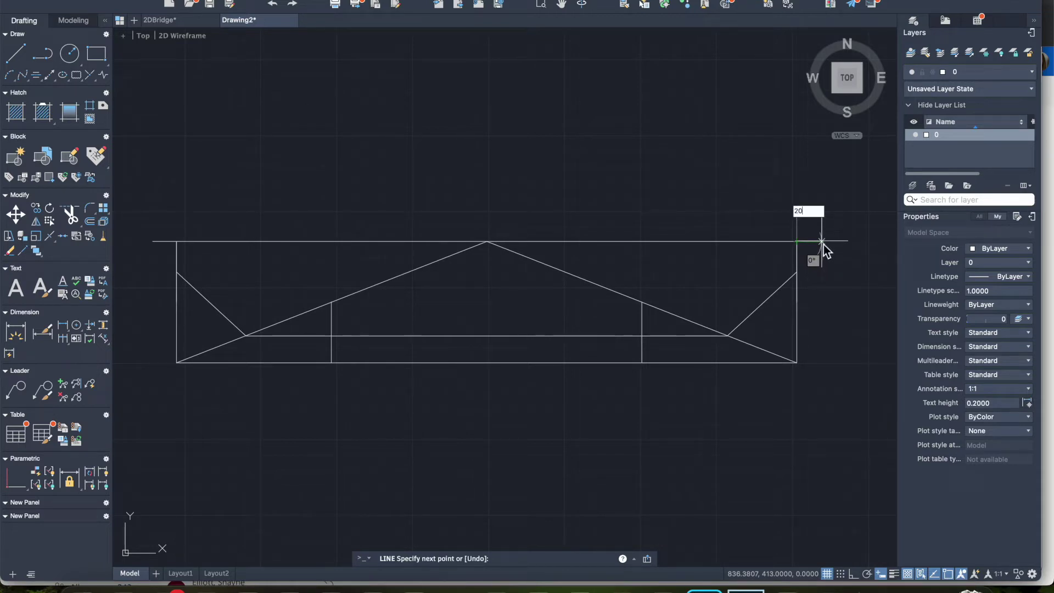
pyautogui.press('Return')
pyautogui.press('Return')
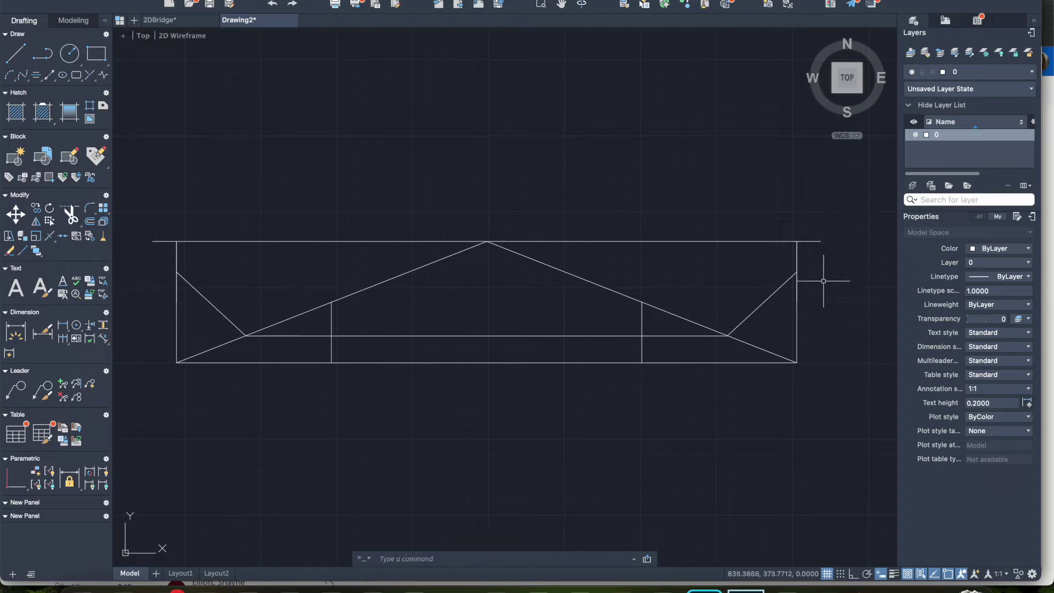
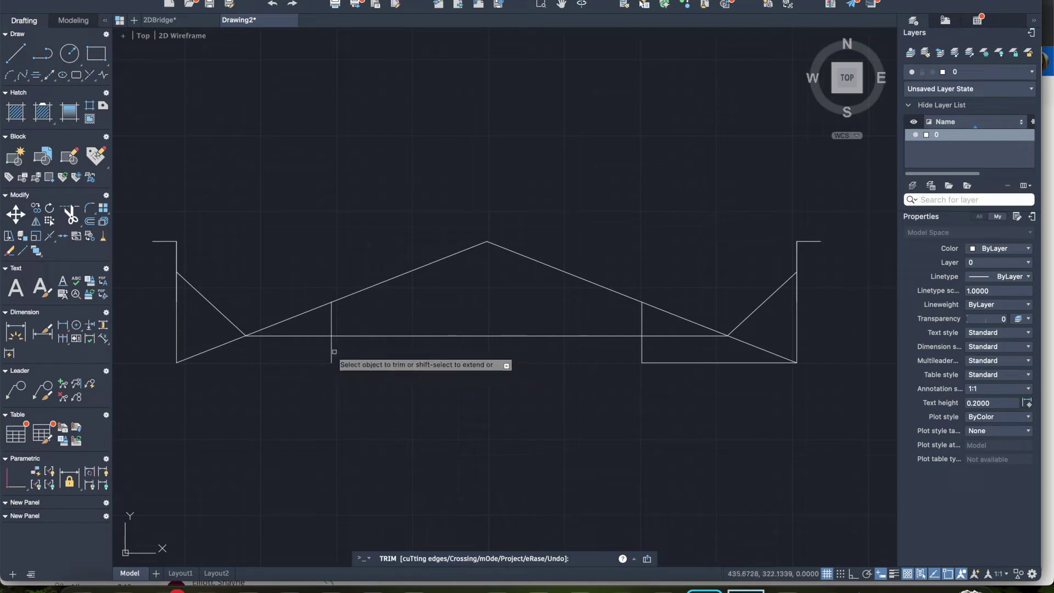
# - Trim both inner verticals below the horizontal member, along with the remaining piece of the bottom edge
pyautogui.click(331, 351)
pyautogui.click(642, 349)
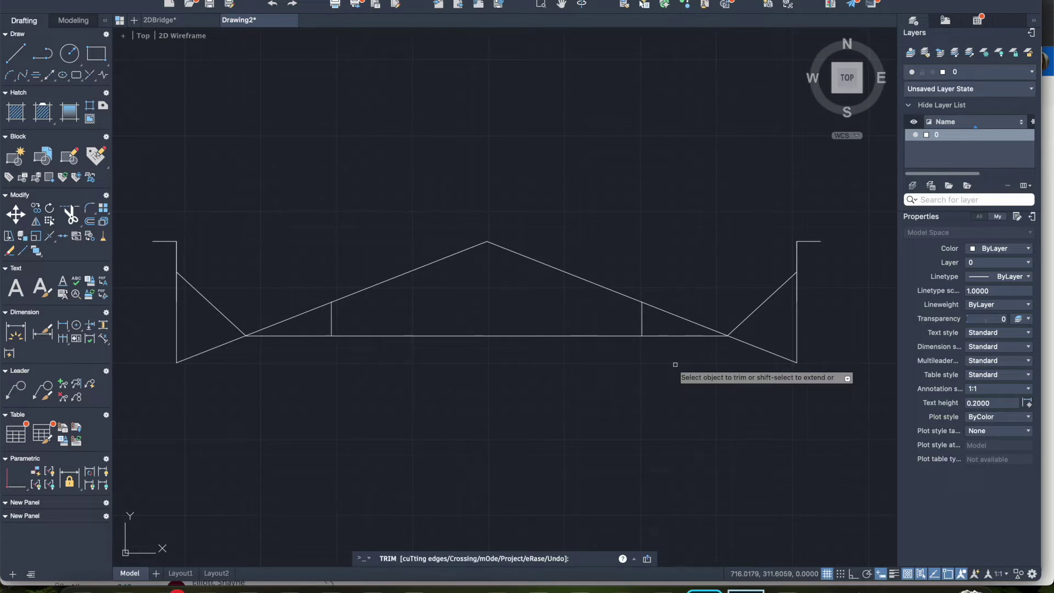
pyautogui.press('Escape')
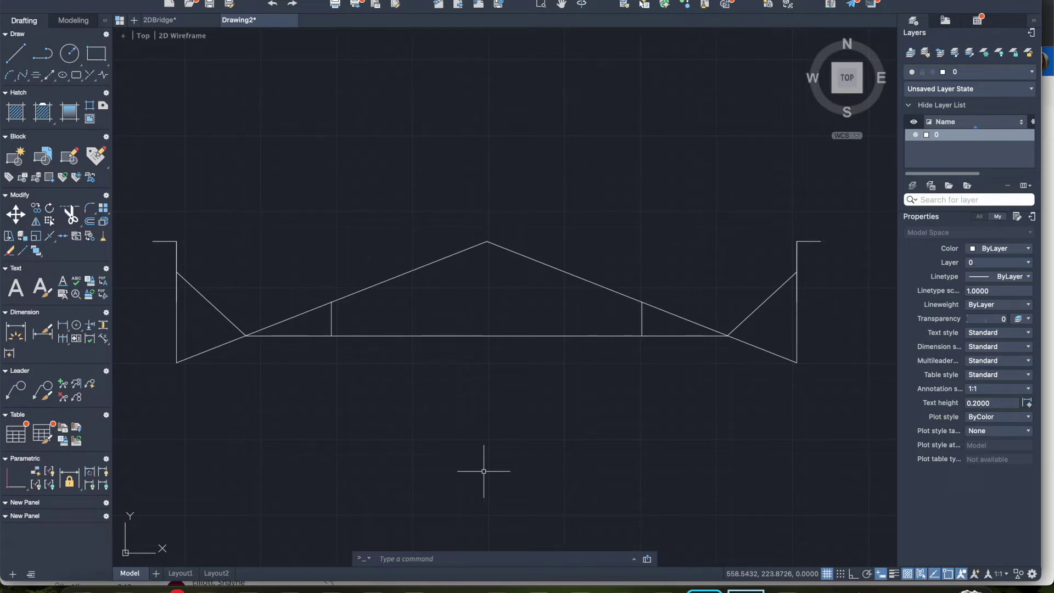
# - Try offsetting the left vertical edge 5 units outward, away from the bridge
pyautogui.click(90, 222)
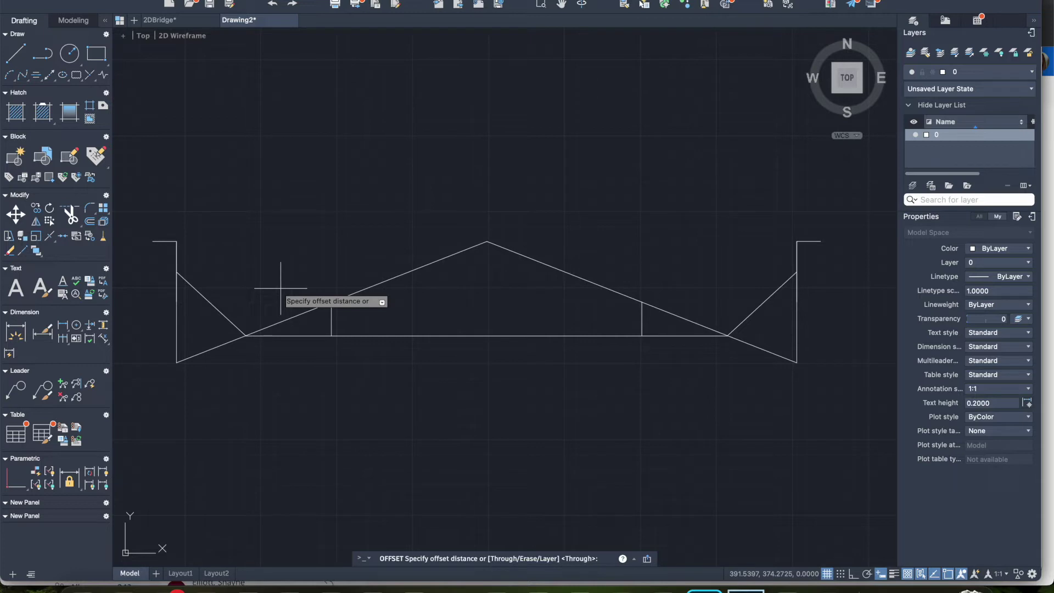
pyautogui.write('5')
pyautogui.press('Return')
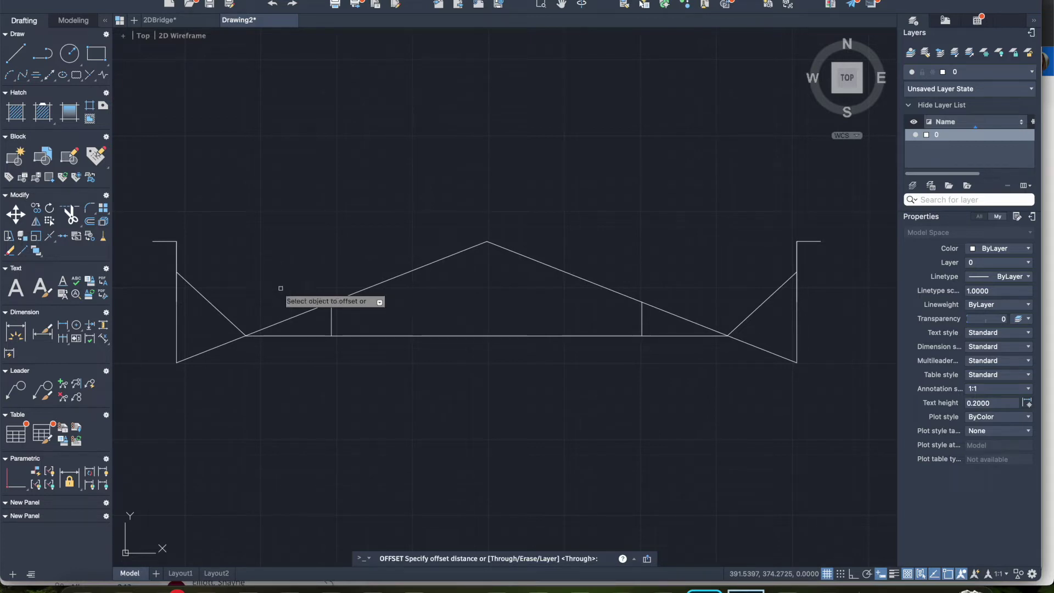
pyautogui.click(176, 315)
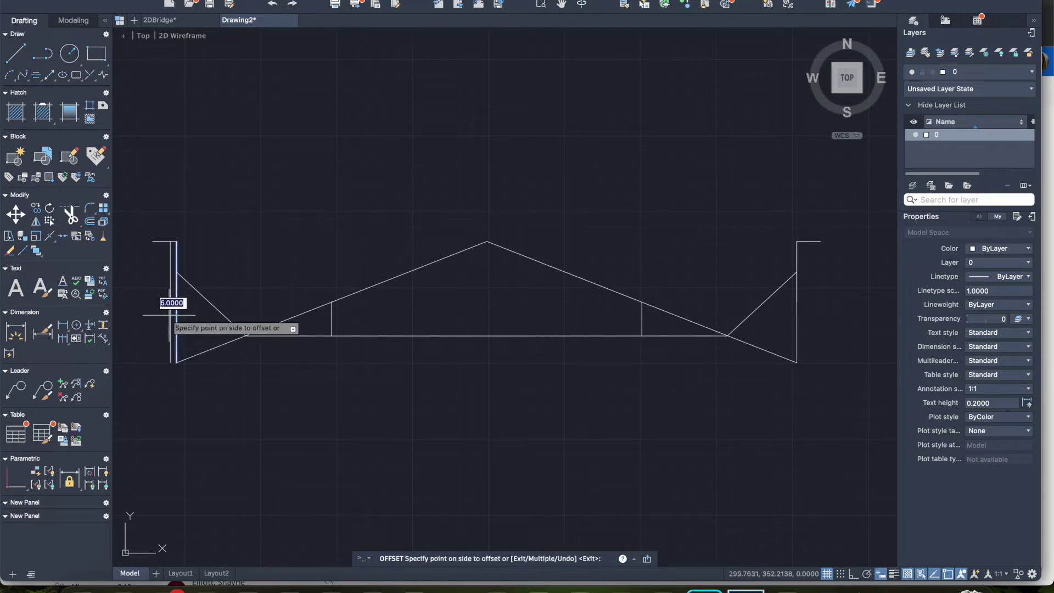
pyautogui.click(169, 316)
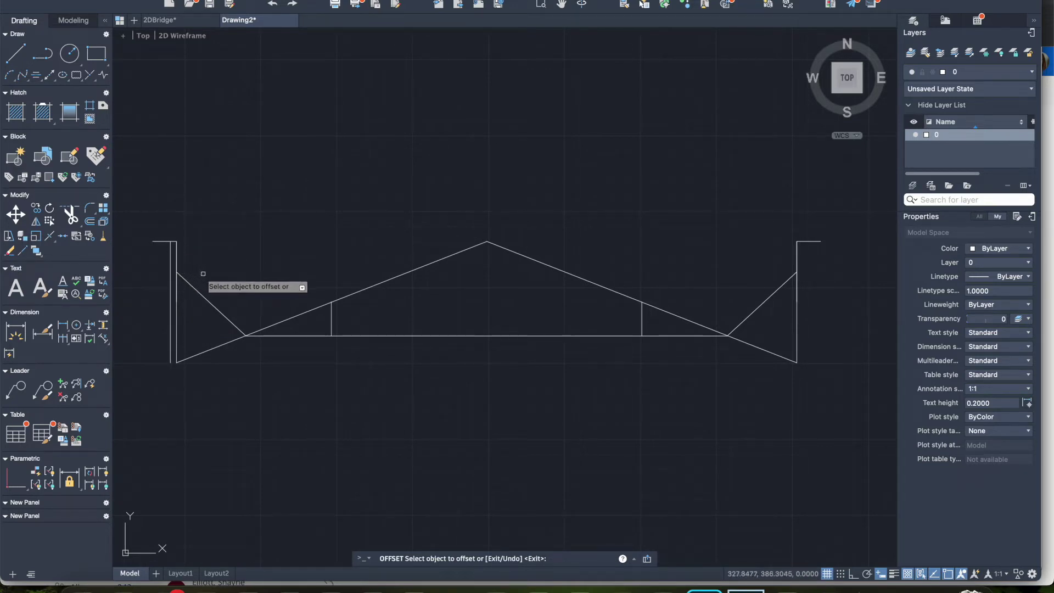
# - Undo the outward offset of the left vertical edge and leave the Offset command
pyautogui.write('u')
pyautogui.press('Return')
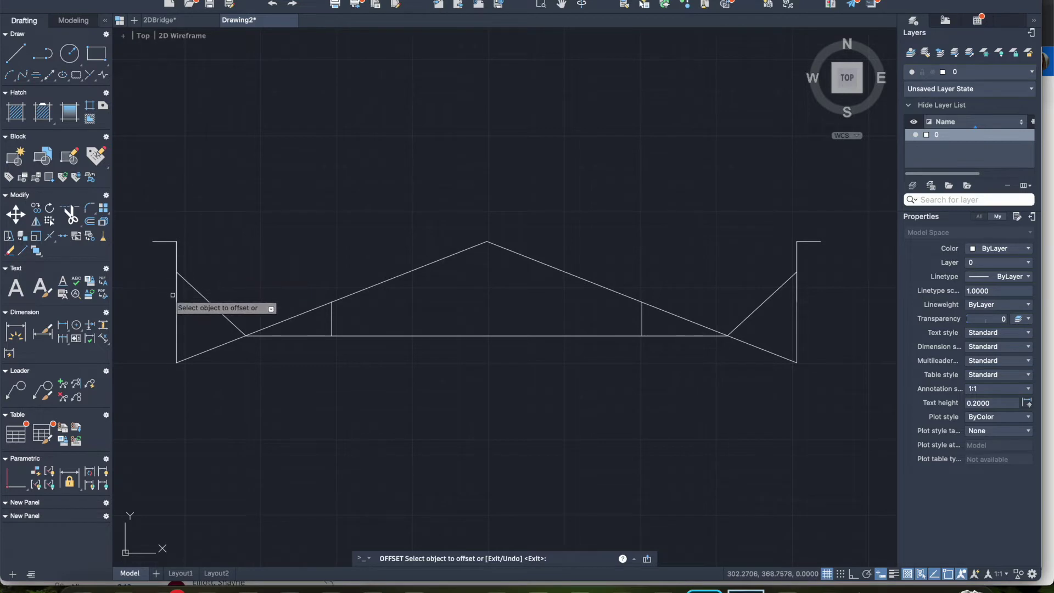
pyautogui.press('Escape')
# - Offset the left vertical edge 5 units inward, toward the bridge's centre
pyautogui.click(91, 222)
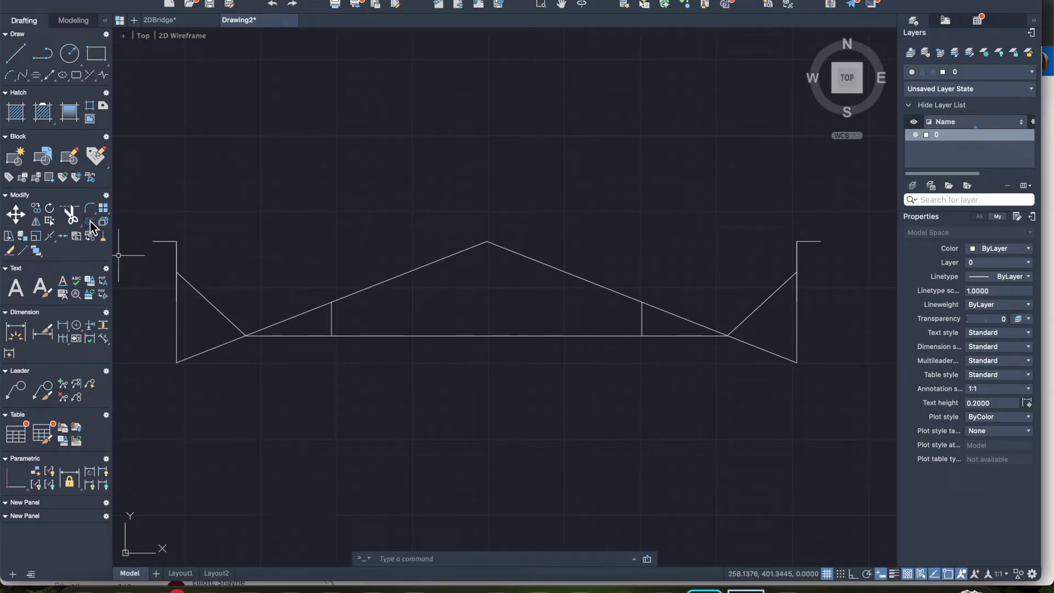
pyautogui.write('5')
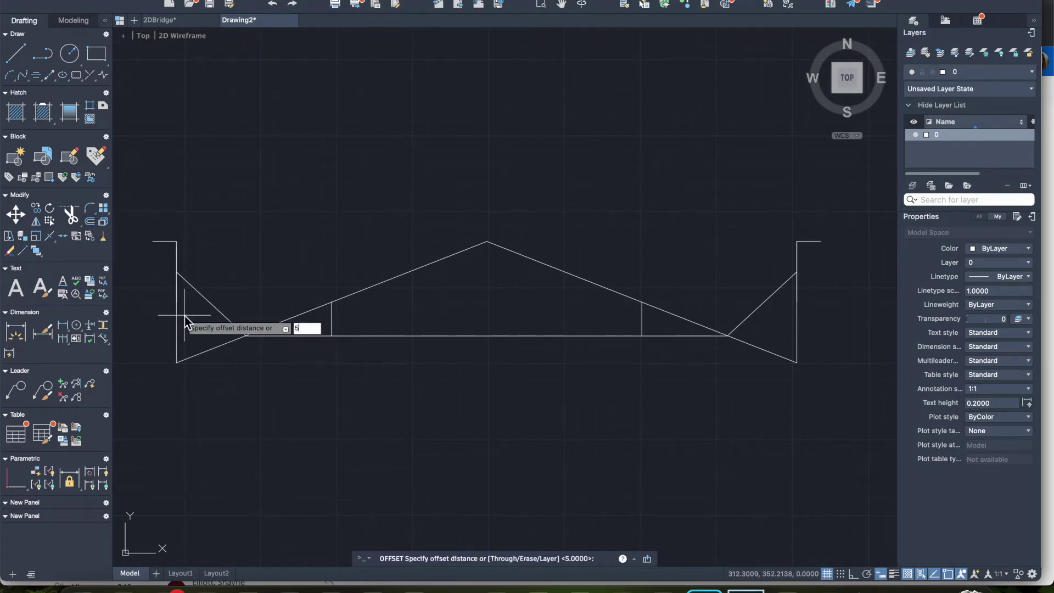
pyautogui.press('Return')
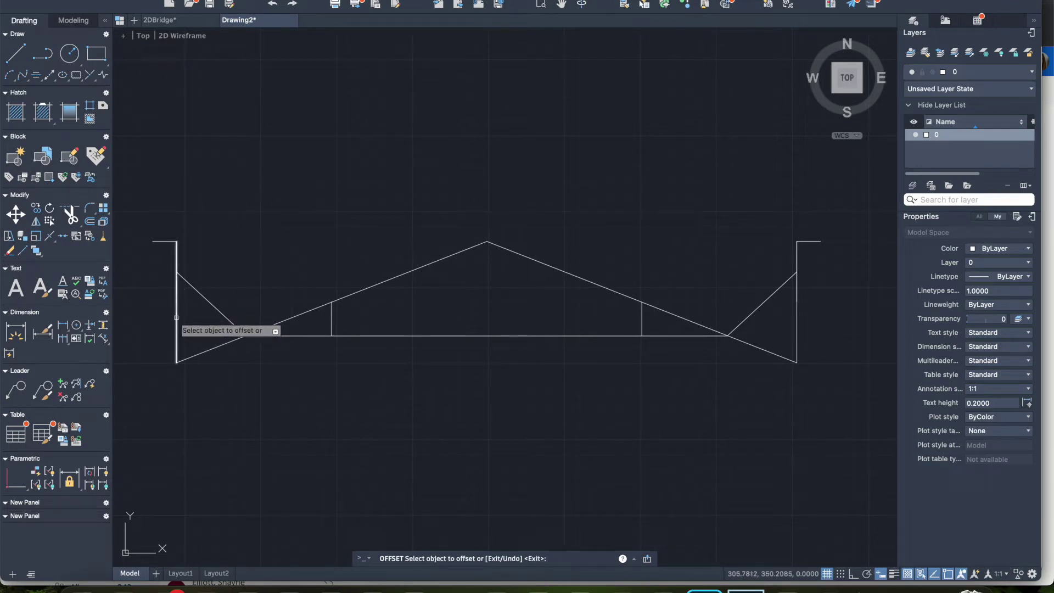
pyautogui.click(177, 316)
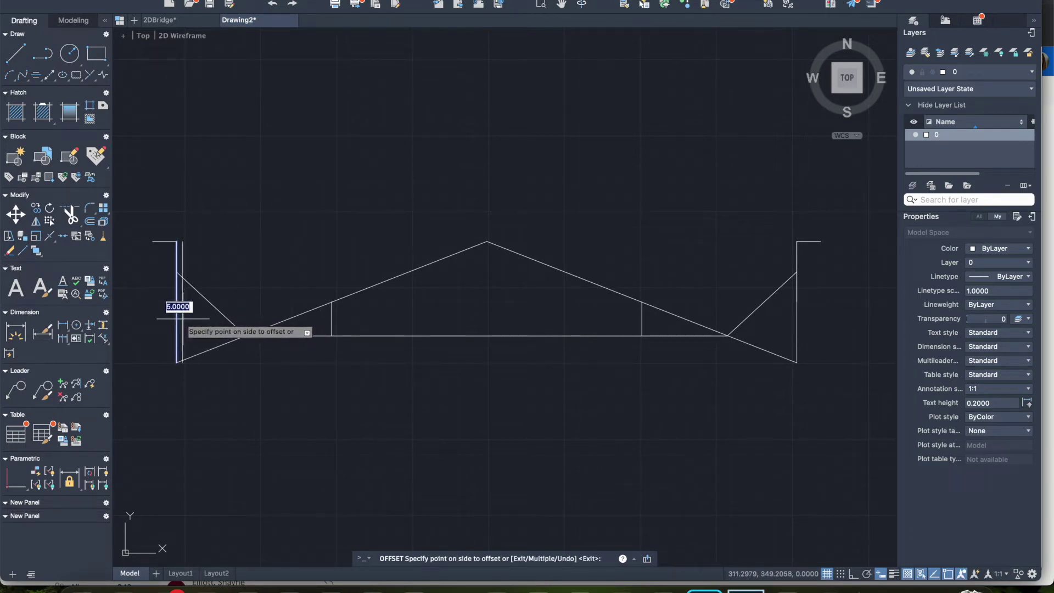
pyautogui.click(186, 317)
pyautogui.press('Return')
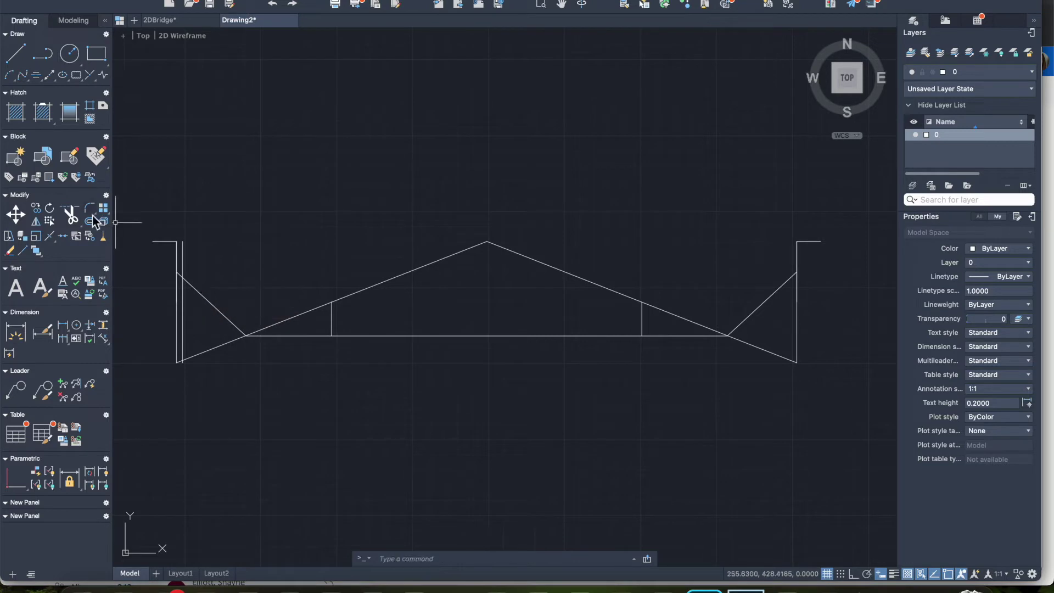
# - Offset the short horizontal line at the upper-left corner 5 units upward
pyautogui.click(90, 221)
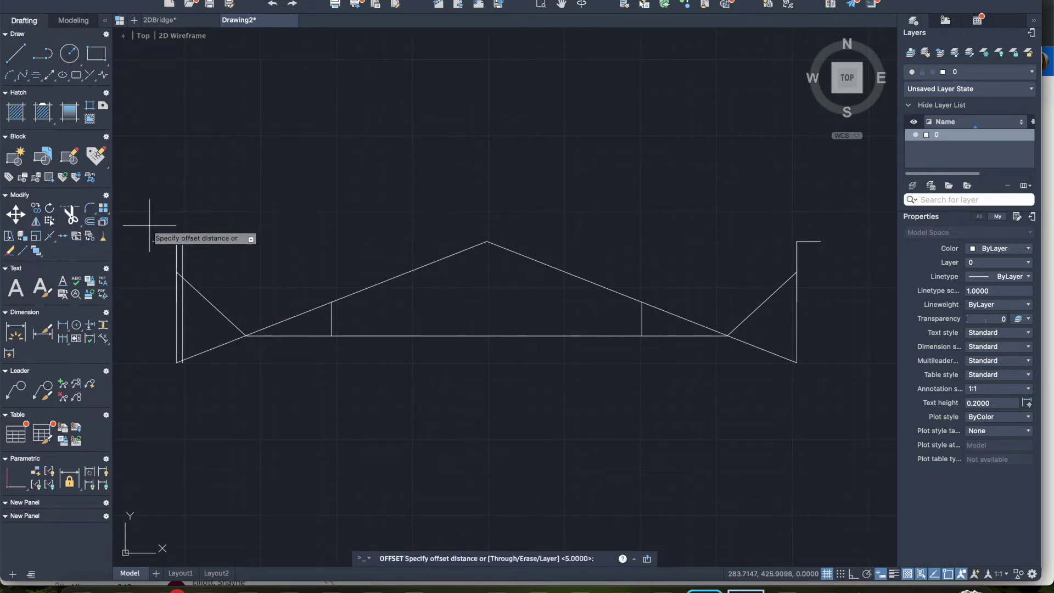
pyautogui.write('10')
pyautogui.press('Return')
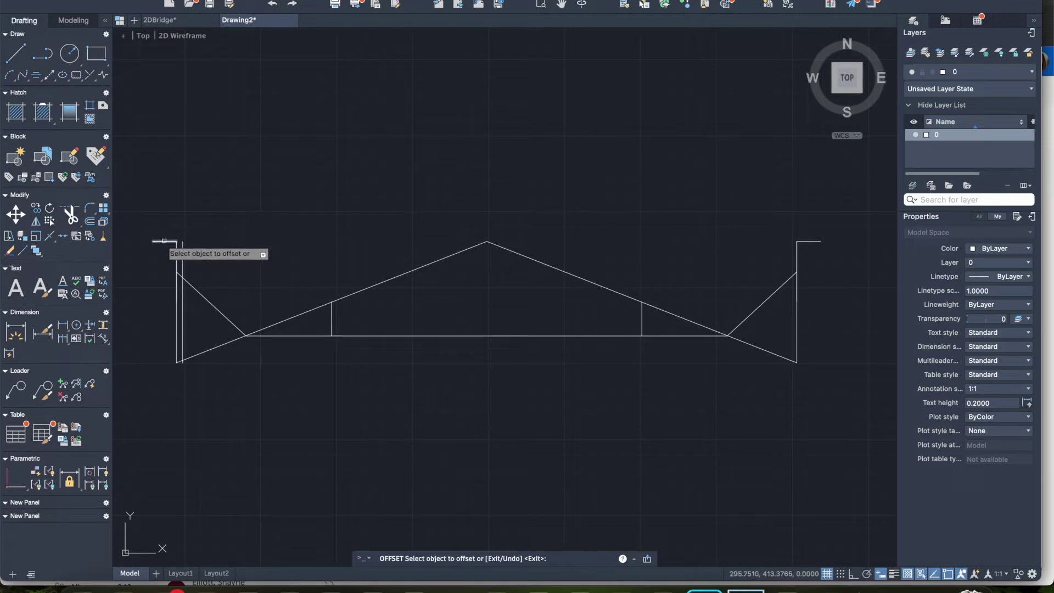
pyautogui.click(165, 240)
pyautogui.click(160, 228)
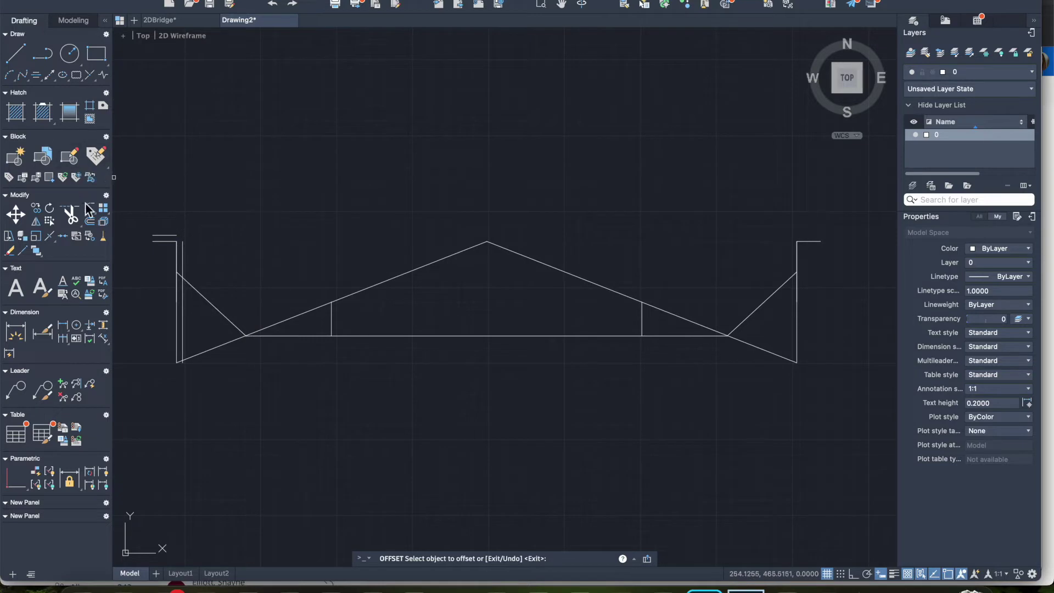
# - Offset the slanted left brace 5 units toward its upper side
pyautogui.click(95, 223)
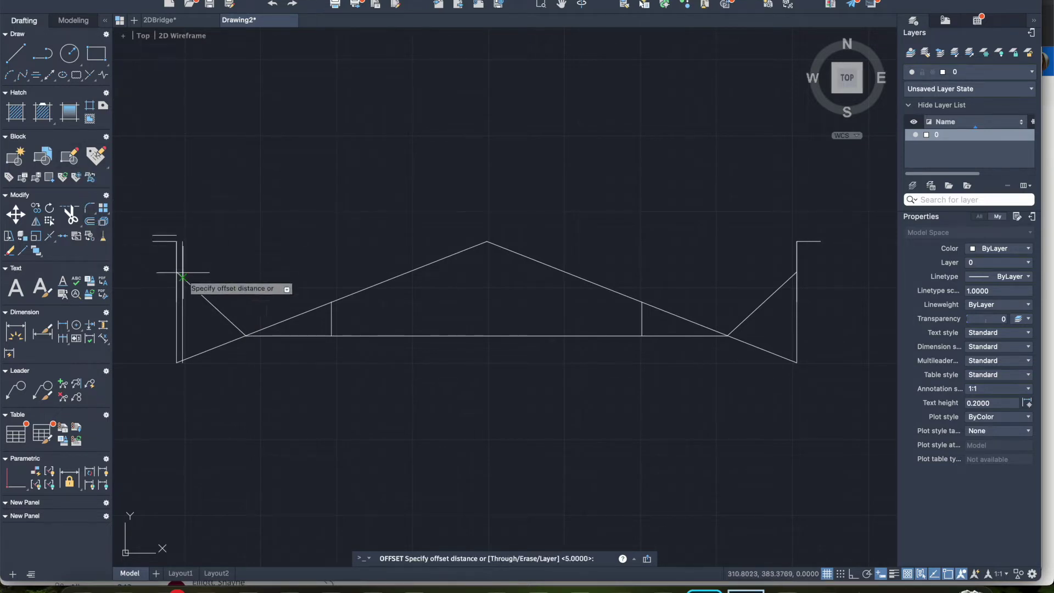
pyautogui.write('5')
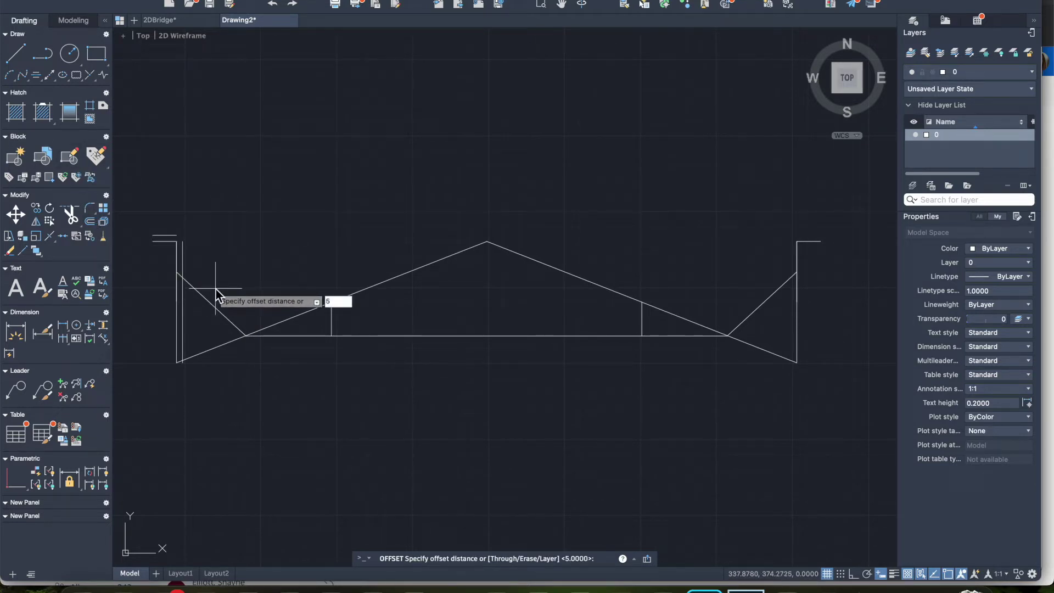
pyautogui.press('Return')
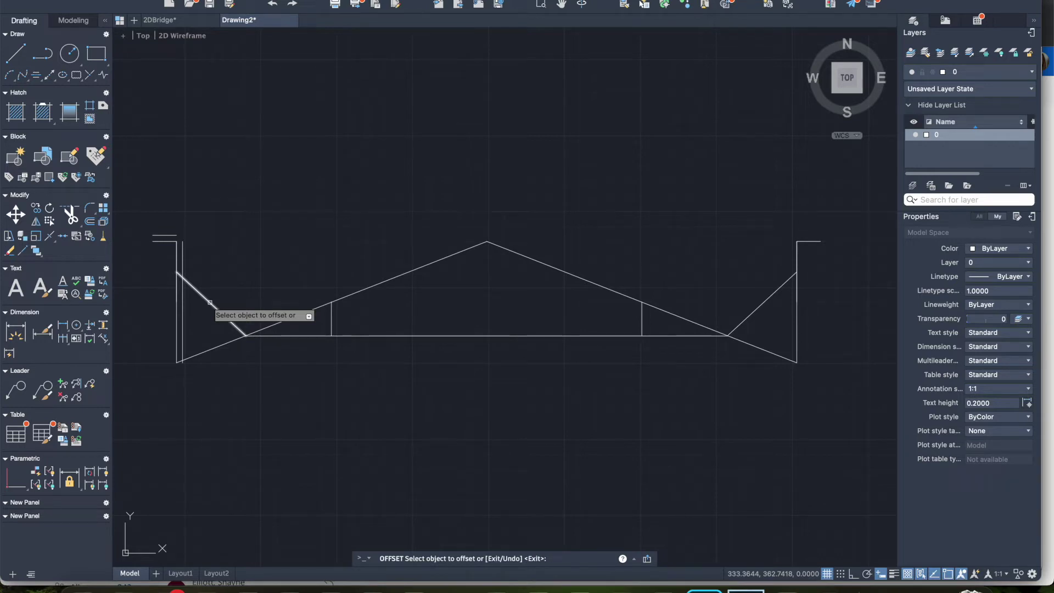
pyautogui.click(210, 302)
pyautogui.click(212, 295)
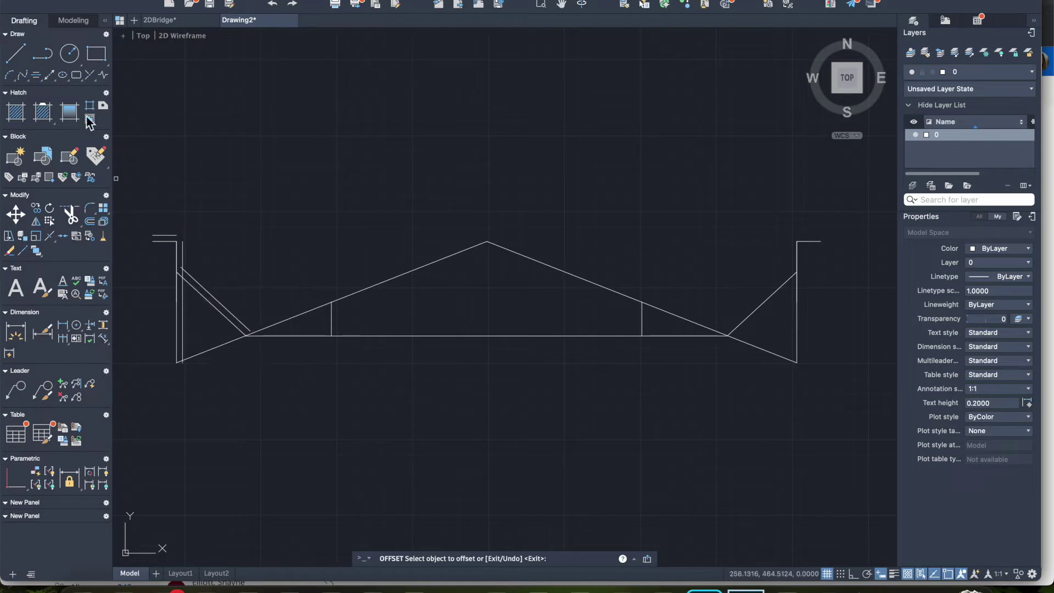
# - Offset the long left diagonal 5 units toward its upper side
pyautogui.click(90, 221)
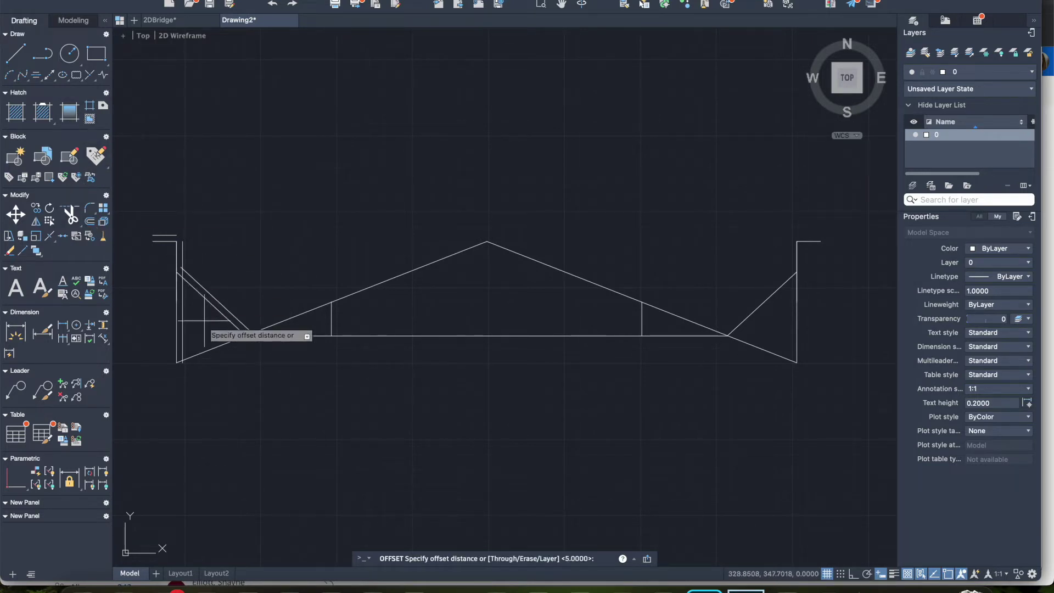
pyautogui.write('2')
pyautogui.press('Return')
pyautogui.click(218, 347)
pyautogui.click(212, 332)
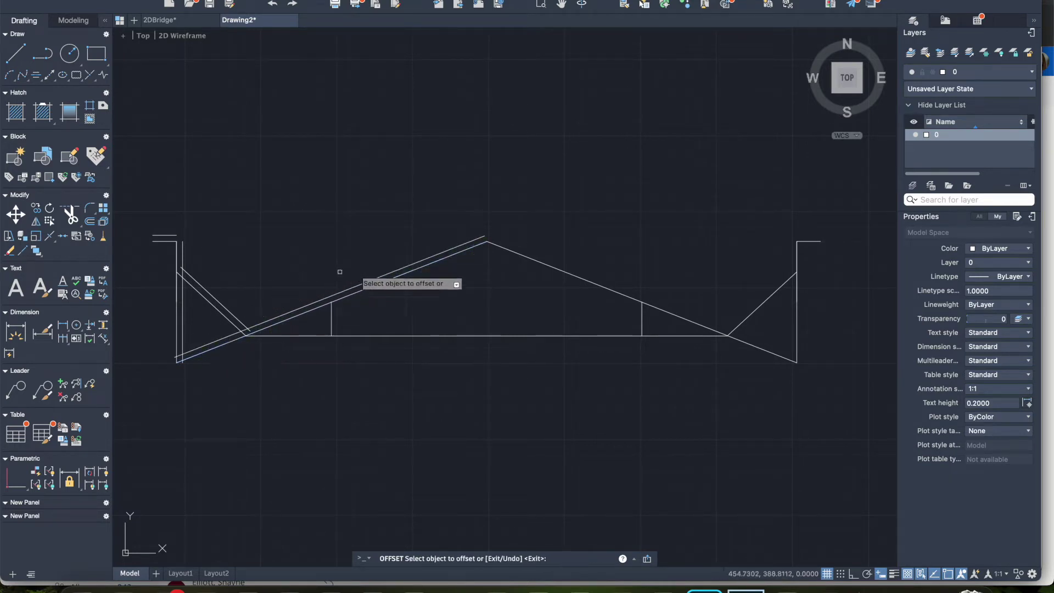
# - Offset the long right diagonal 5 units toward its upper side
pyautogui.press('Return')
pyautogui.press('Return')
pyautogui.write('5')
pyautogui.press('Return')
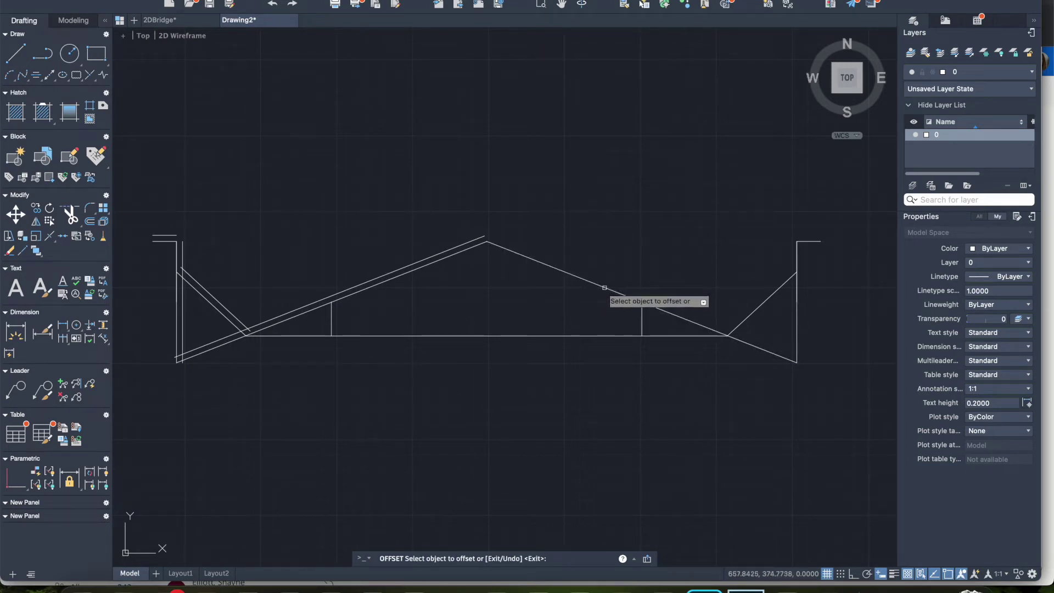
pyautogui.click(605, 287)
pyautogui.click(612, 282)
# - Offset the long horizontal chord between the diagonals 5 units upward
pyautogui.click(101, 224)
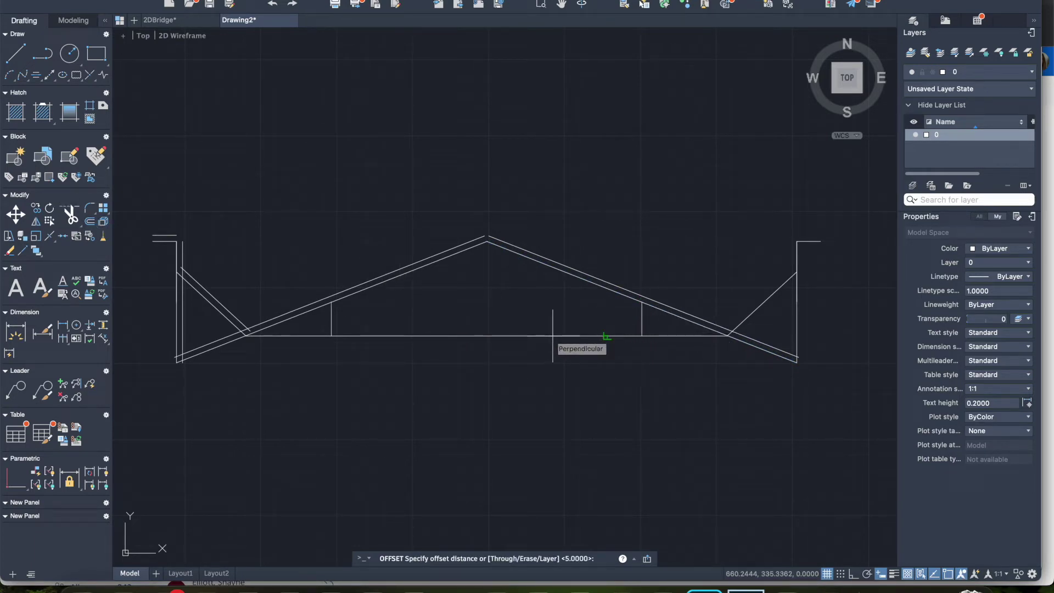
pyautogui.write('5')
pyautogui.press('Return')
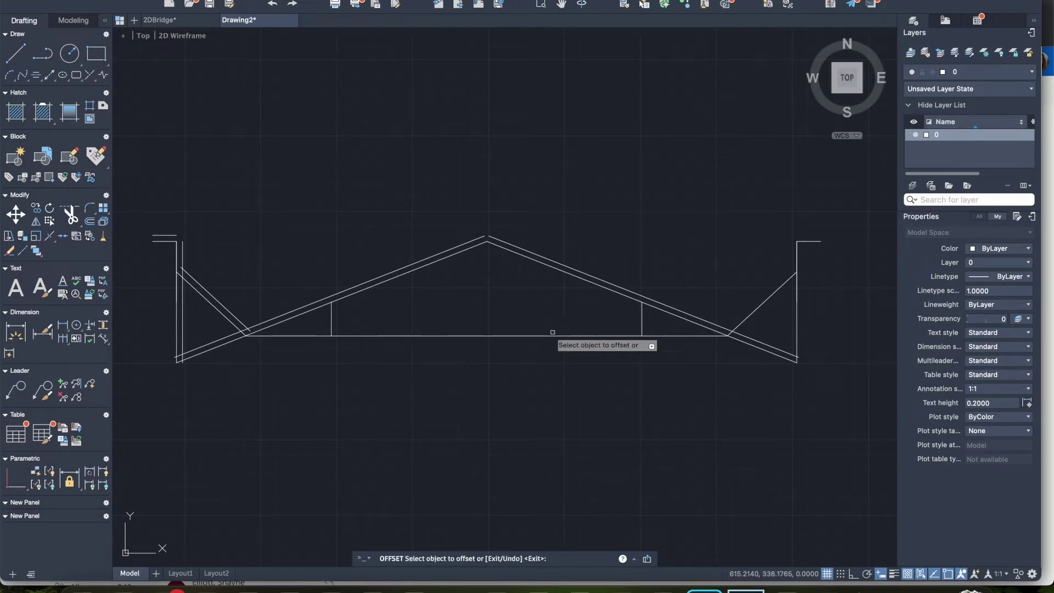
pyautogui.click(551, 334)
pyautogui.click(550, 328)
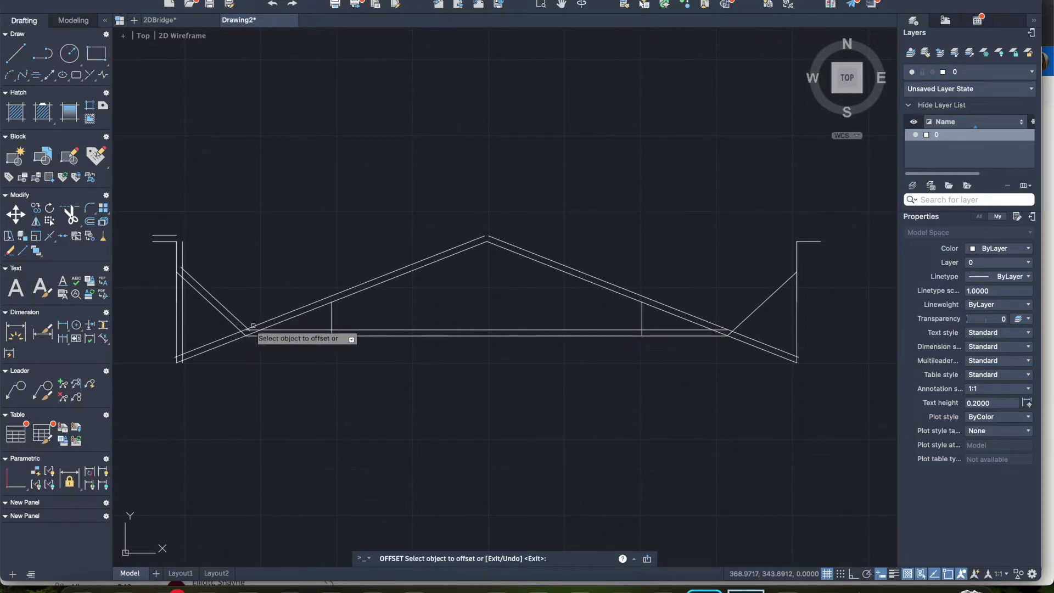
# - Offset the slanted right brace 5 units toward its upper side
pyautogui.click(91, 222)
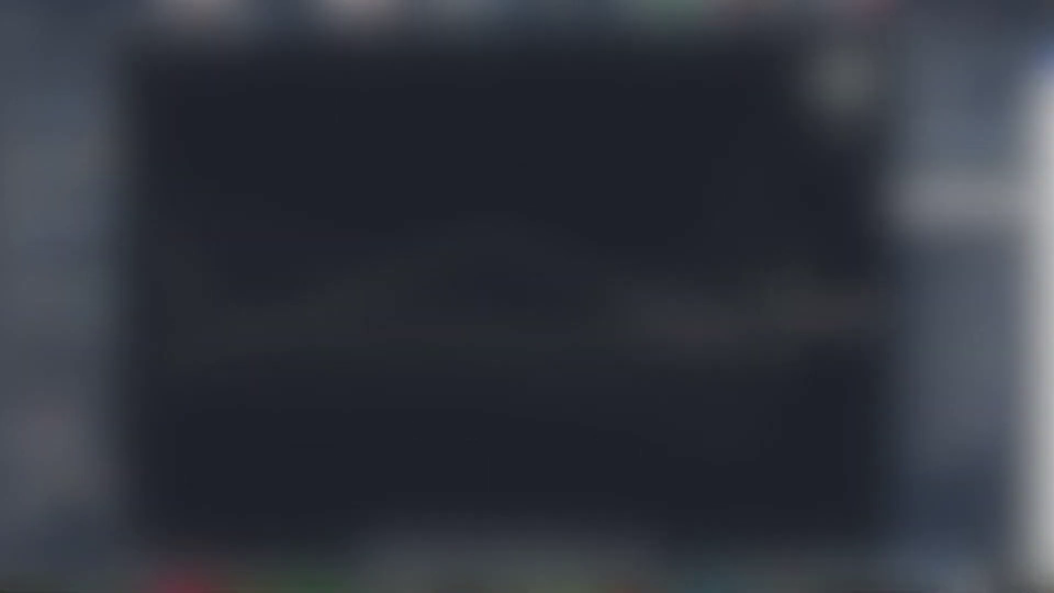
pyautogui.write('5')
pyautogui.press('Return')
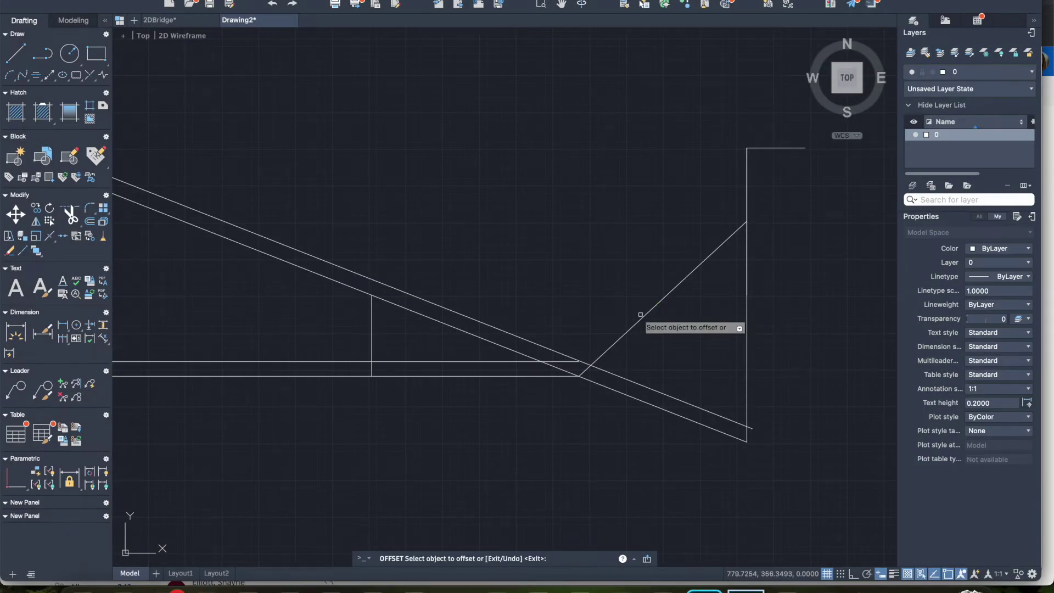
pyautogui.click(639, 318)
pyautogui.click(633, 308)
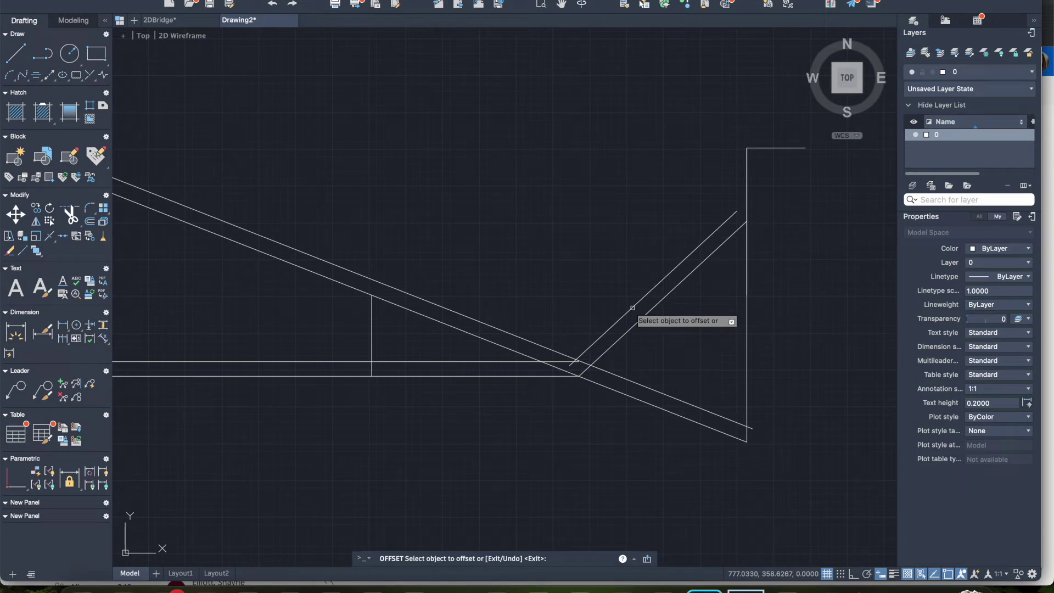
# - Offset the right vertical edge 5 units inward, toward the bridge's centre
pyautogui.click(89, 225)
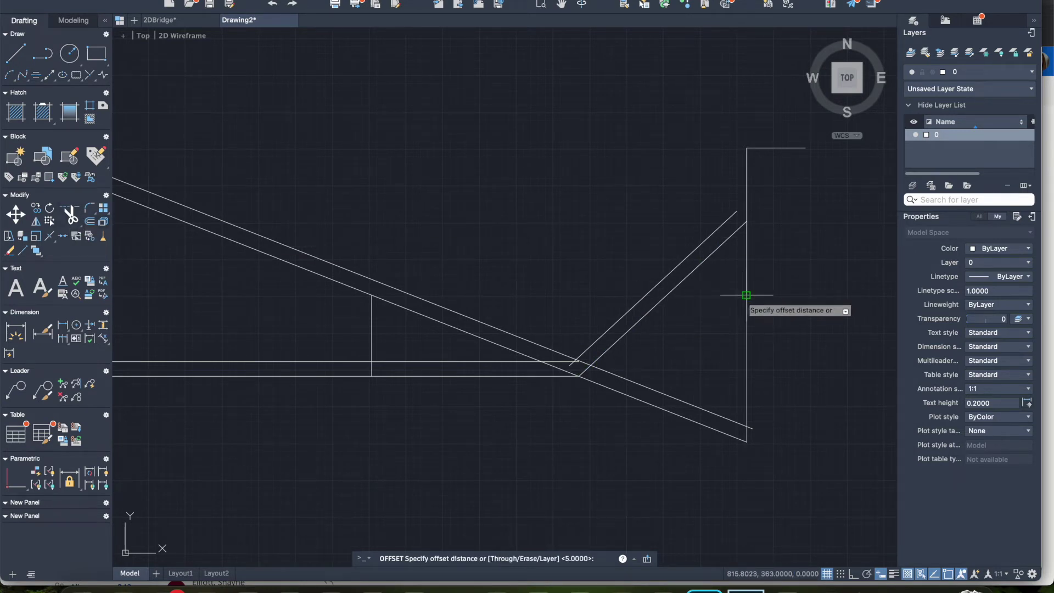
pyautogui.press('Return')
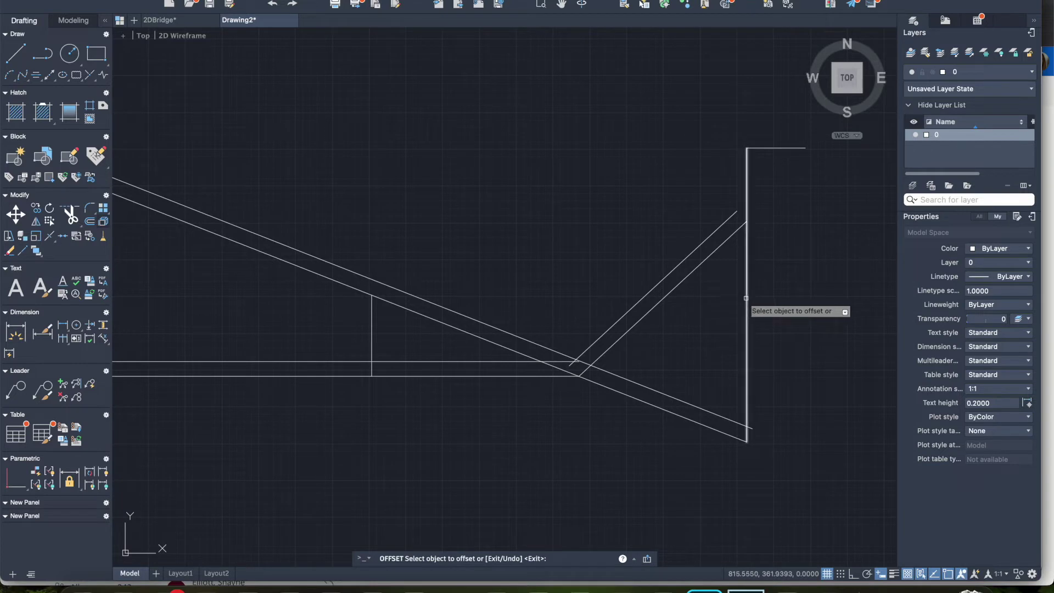
pyautogui.click(748, 298)
pyautogui.click(734, 298)
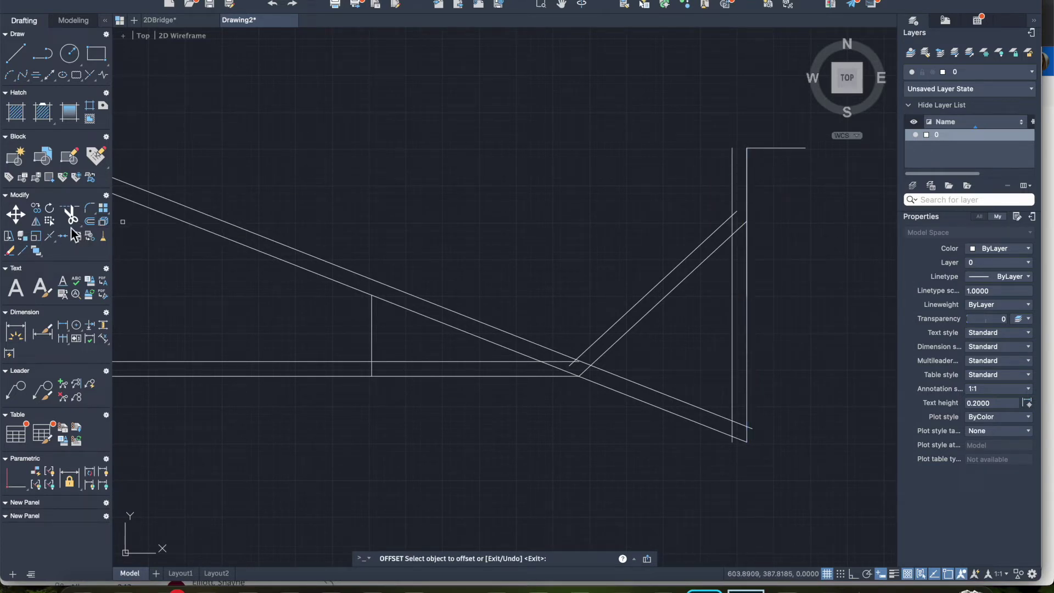
# - Offset the short horizontal line at the upper-right corner 5 units upward
pyautogui.click(90, 221)
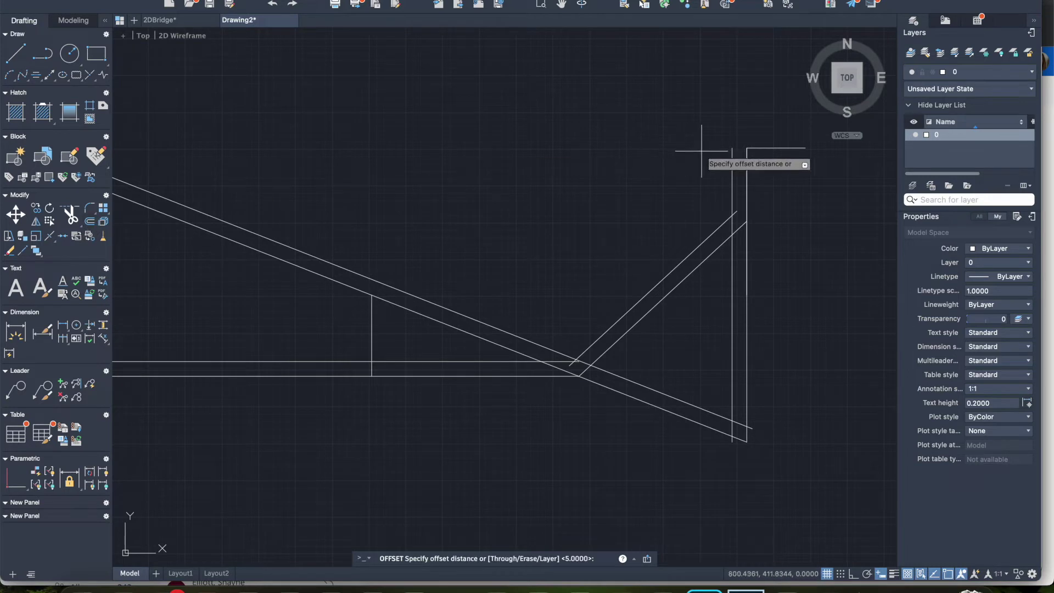
pyautogui.press('Return')
pyautogui.click(765, 148)
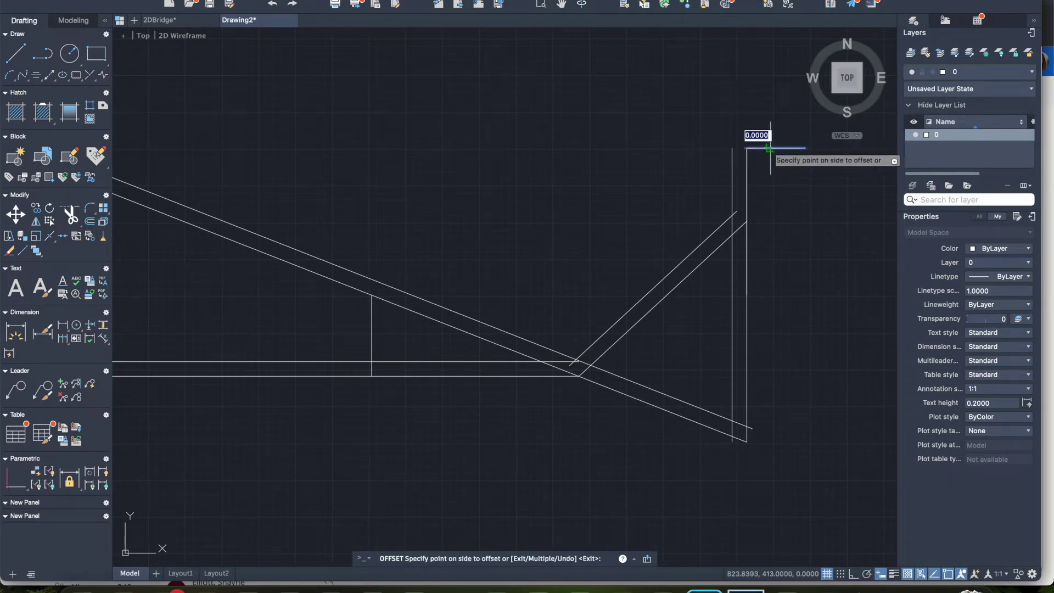
pyautogui.click(770, 133)
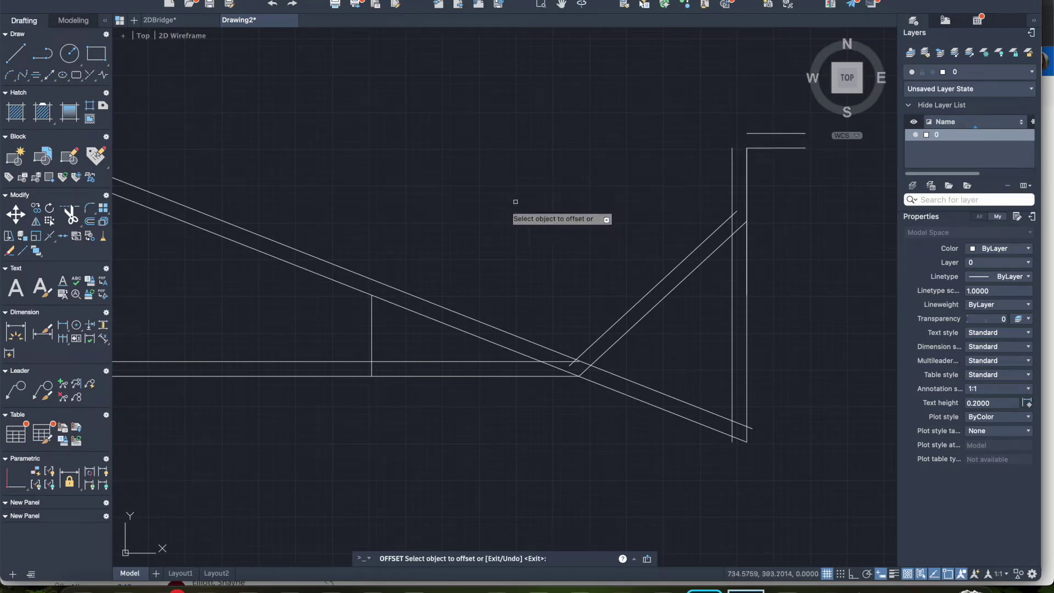
# - Offset the short vertical post under the right diagonal 5 units toward the bridge's centre
pyautogui.click(89, 220)
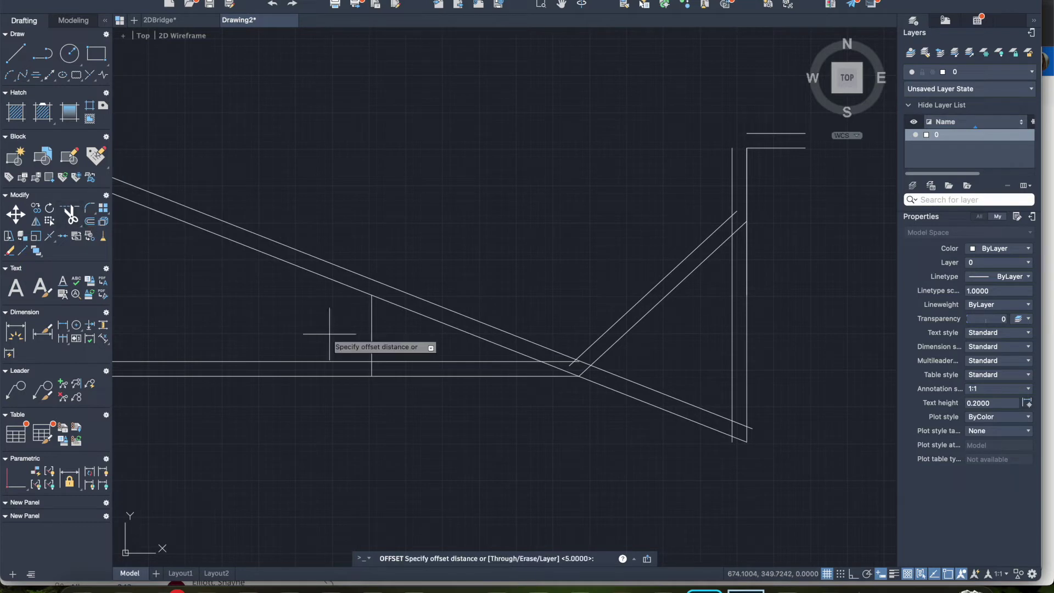
pyautogui.write('5')
pyautogui.press('Return')
pyautogui.click(371, 334)
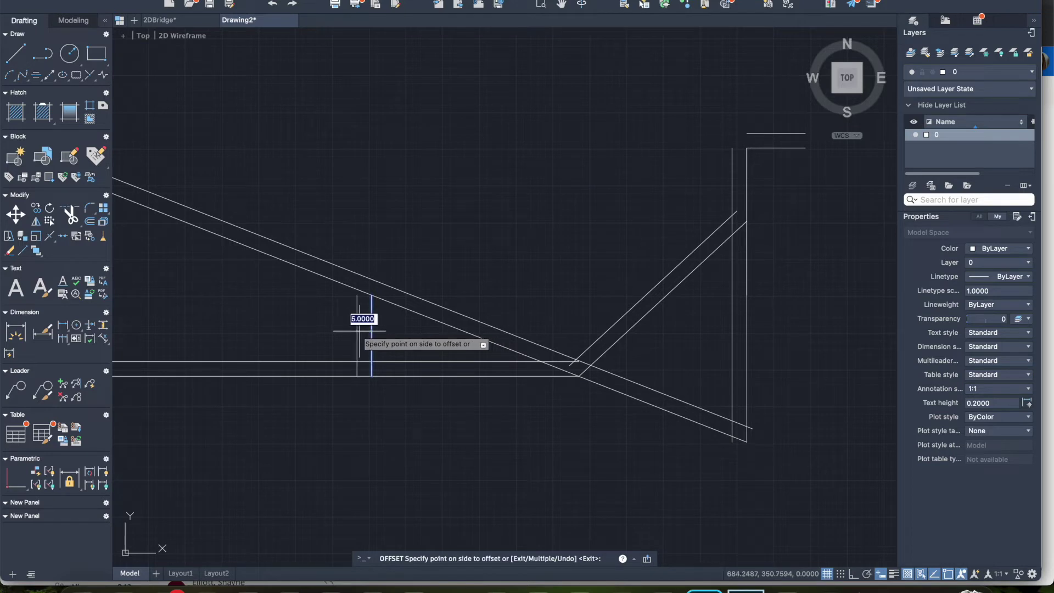
pyautogui.click(359, 331)
# - Offset the short vertical post under the left diagonal 5 units toward the bridge's centre
pyautogui.scroll(-4, 360, 331)
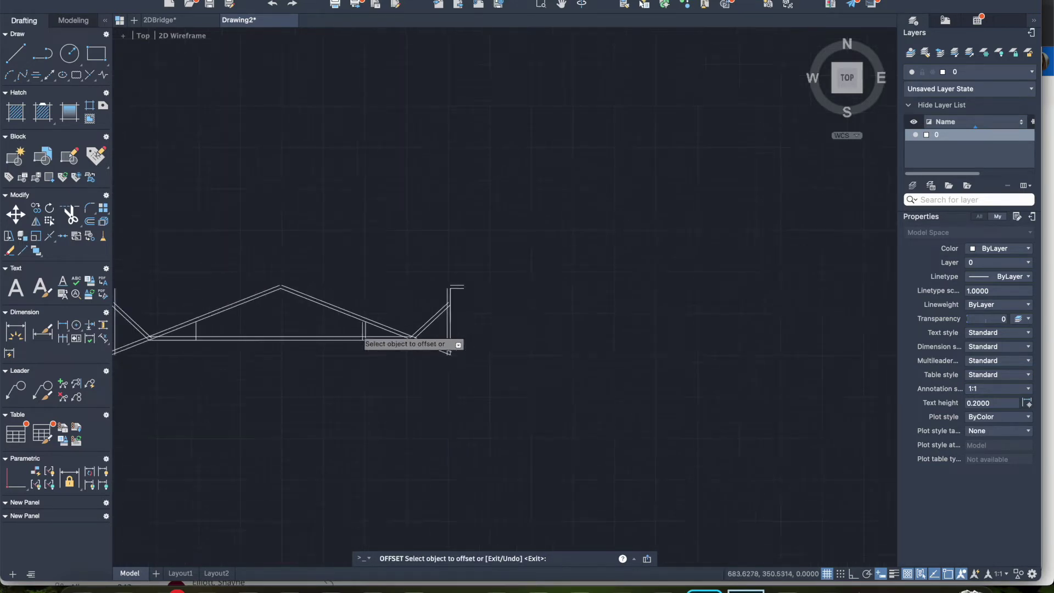
pyautogui.scroll(2, 291, 329)
pyautogui.hscroll(-5, 290, 329)
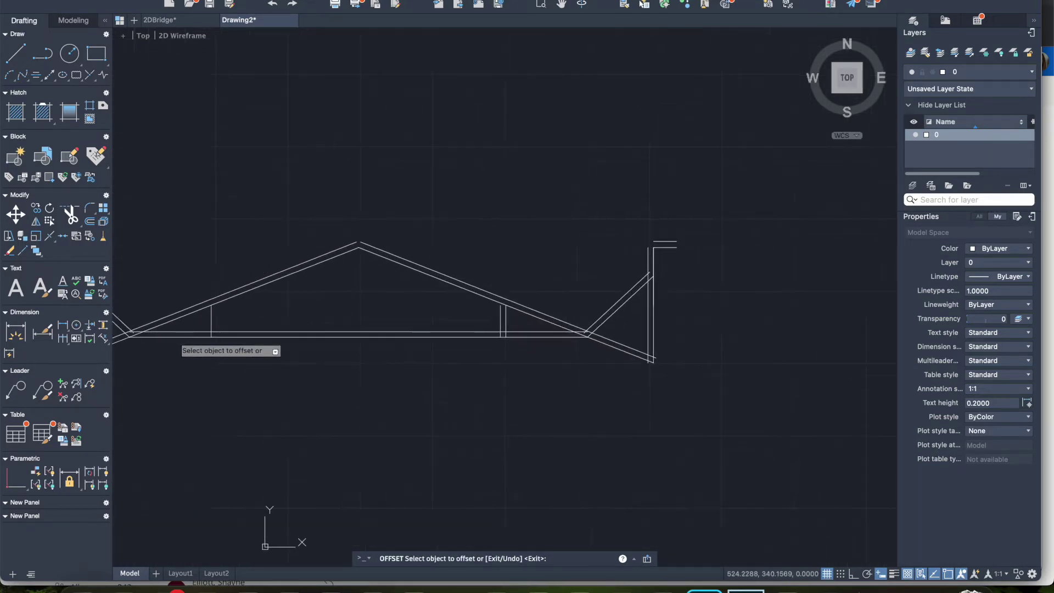
pyautogui.click(90, 221)
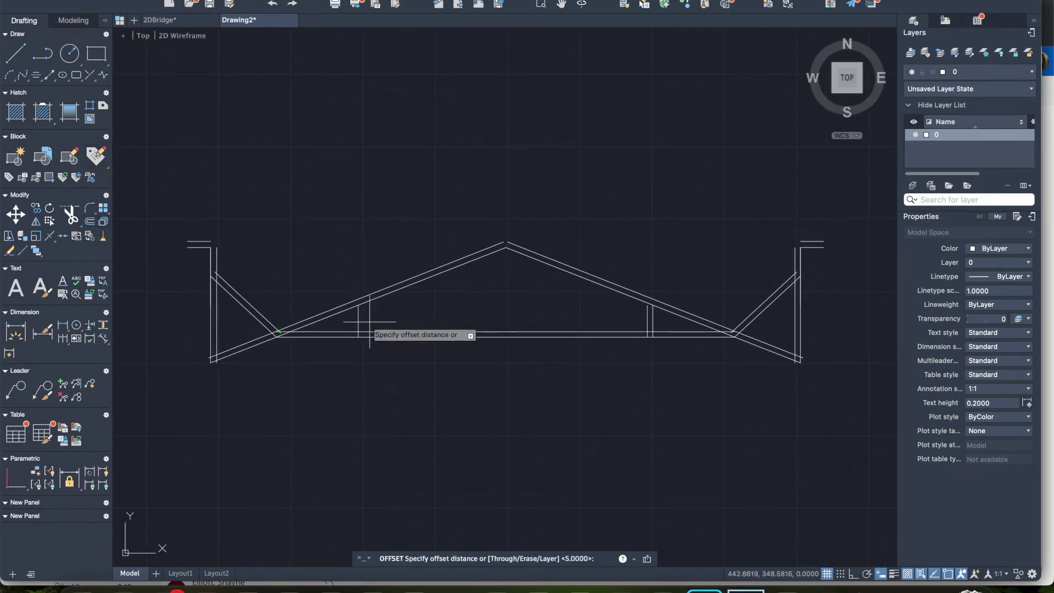
pyautogui.press('Return')
pyautogui.click(357, 320)
pyautogui.click(368, 321)
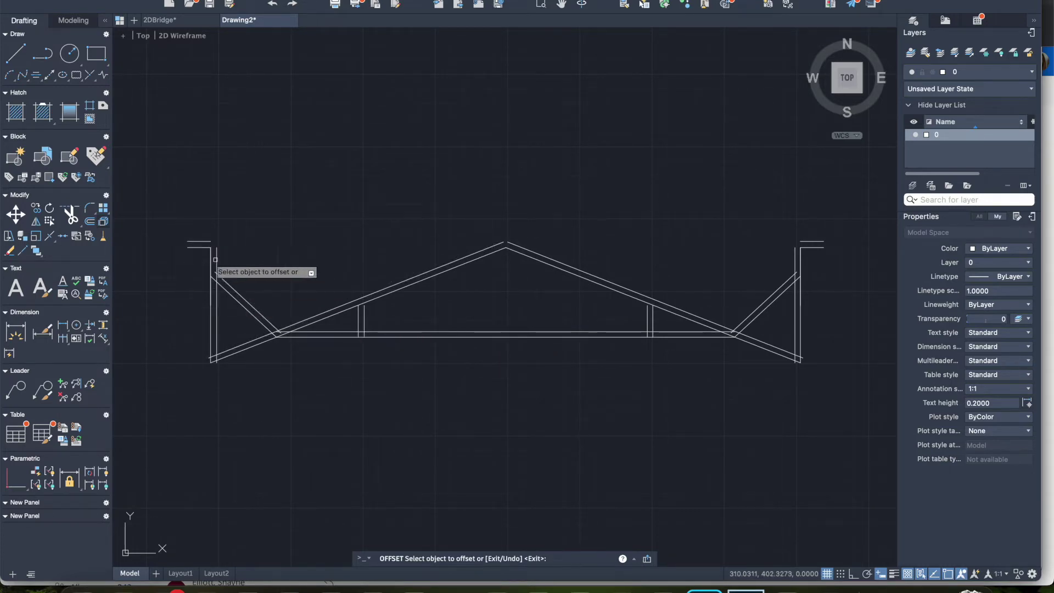
# - Draw a vertical line closing the outer end of the two short horizontal lines at the upper-left corner
pyautogui.scroll(8, 189, 253)
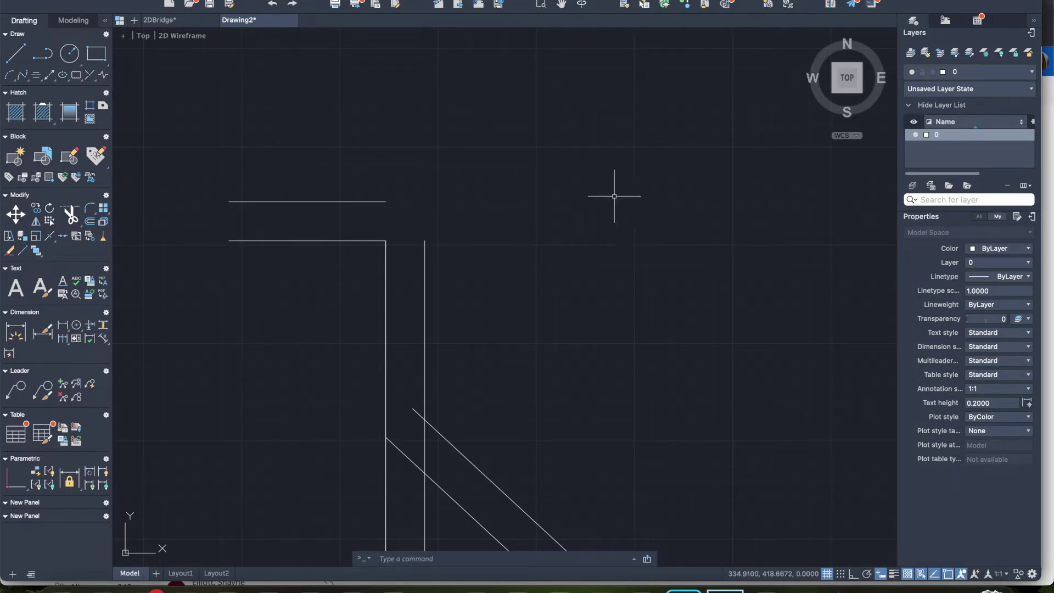
pyautogui.click(18, 56)
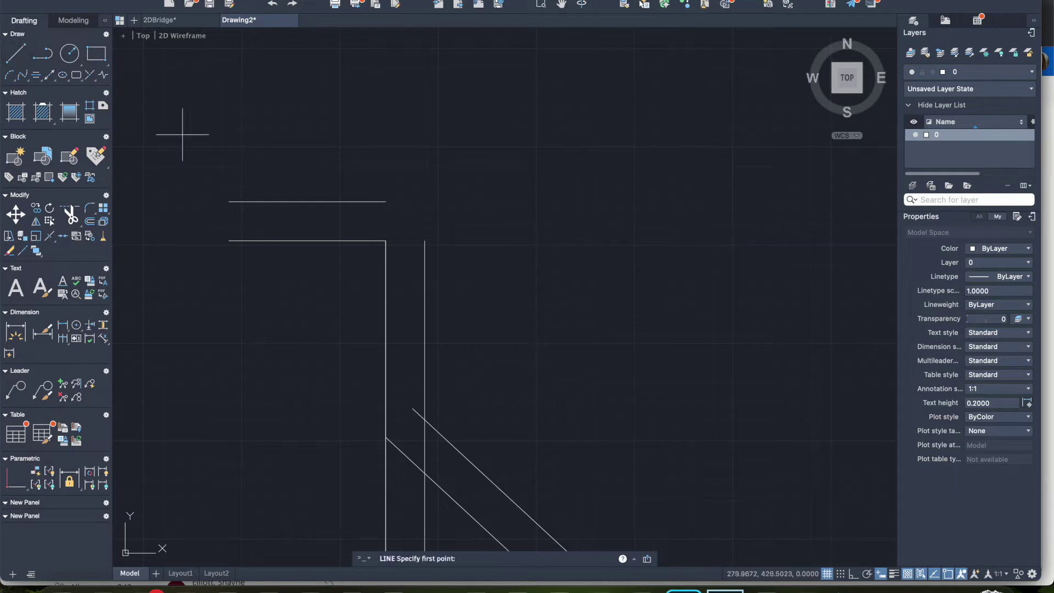
pyautogui.click(228, 201)
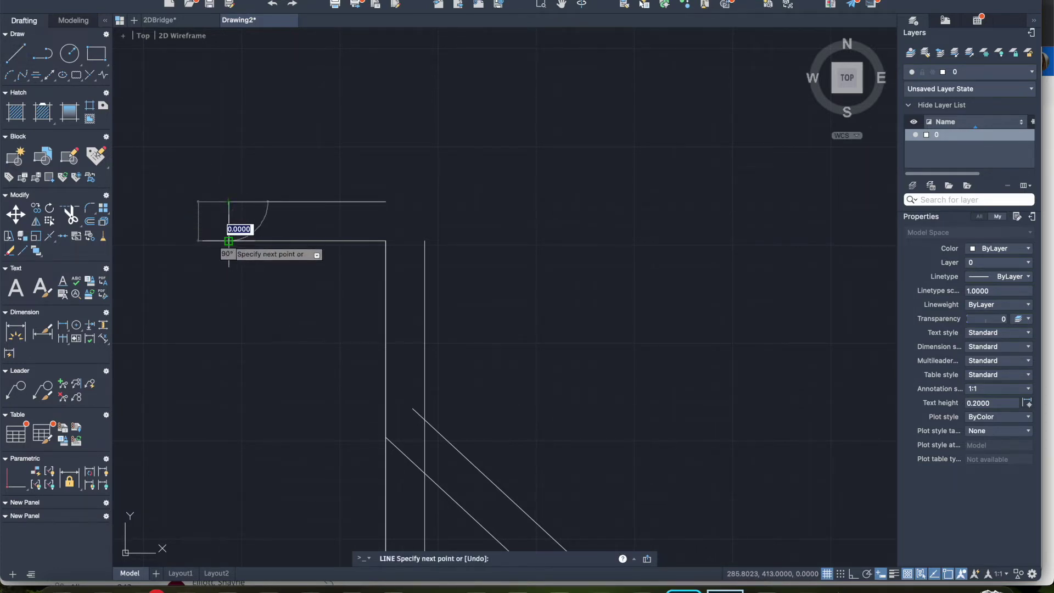
pyautogui.click(228, 240)
pyautogui.press('Escape')
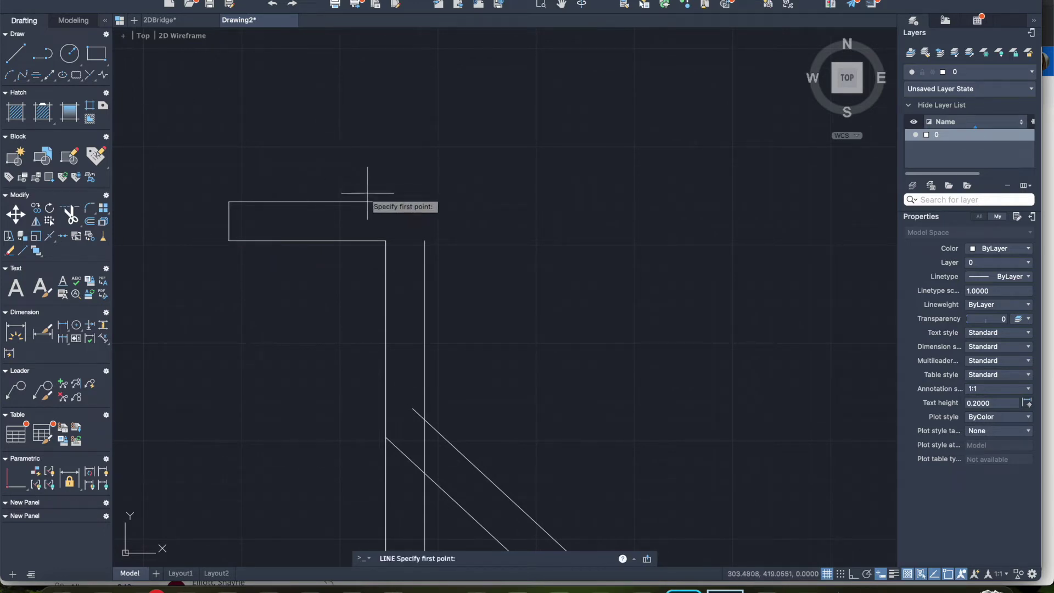
# - Draw lines closing the upper-left corner, from the upper horizontal line's inner end across and down to the inner vertical's top
pyautogui.click(386, 201)
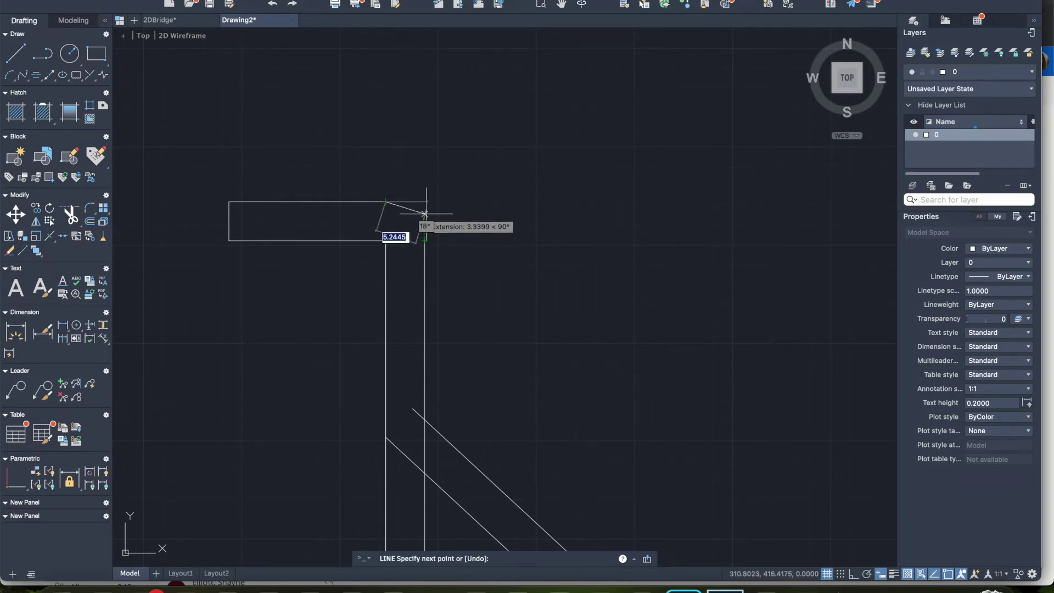
pyautogui.click(424, 201)
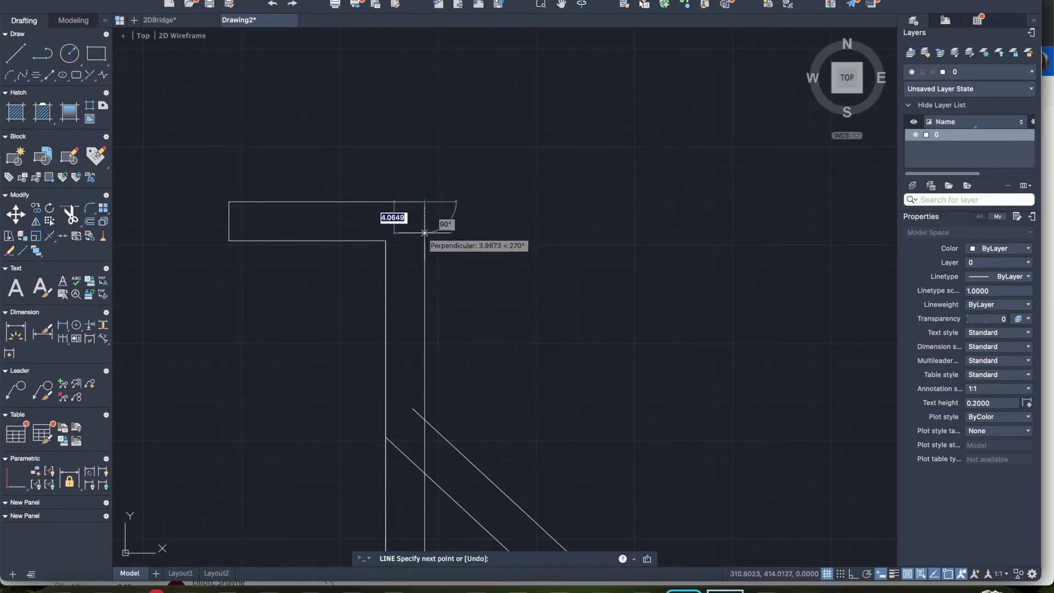
pyautogui.click(425, 241)
pyautogui.press('Escape')
# - Draw a vertical line from the top of the left post's inner line up to the left diagonal's upper line
pyautogui.scroll(-10, 510, 229)
pyautogui.scroll(-10, 501, 329)
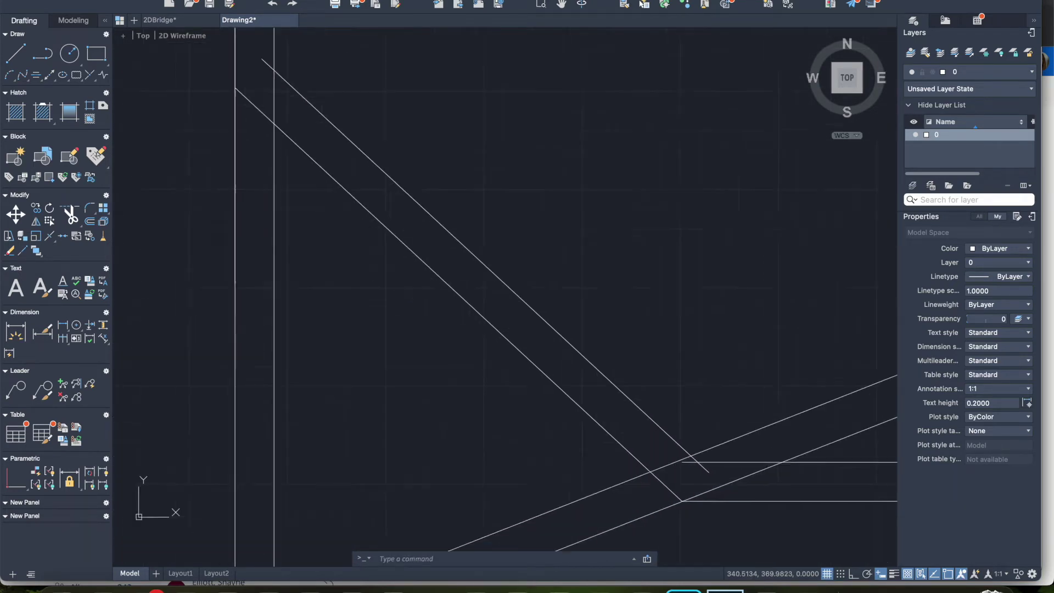
pyautogui.hscroll(10, 505, 258)
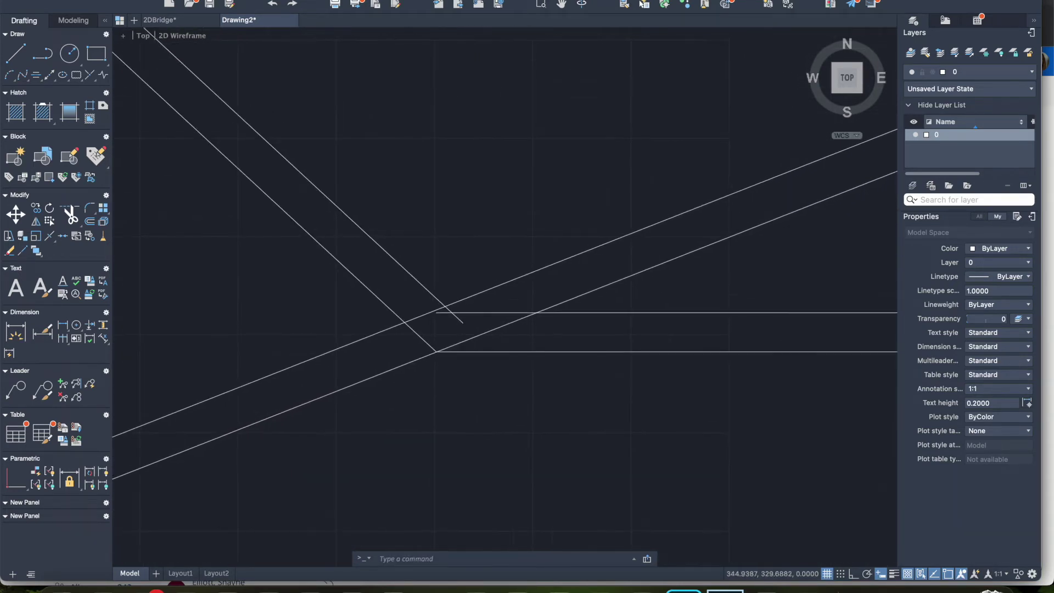
pyautogui.hscroll(10, 703, 321)
pyautogui.scroll(5, 703, 321)
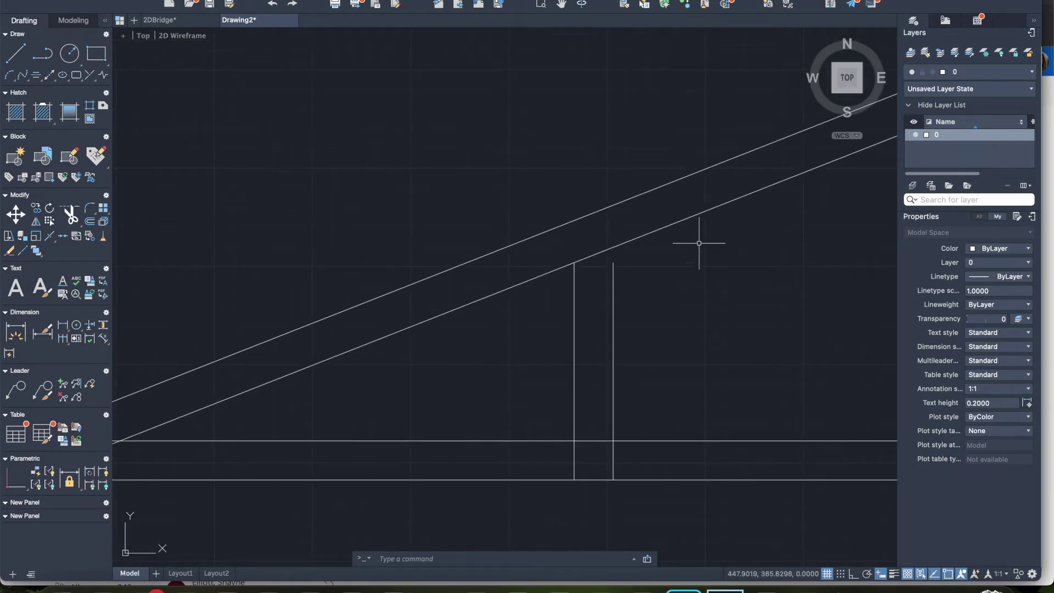
pyautogui.write('l')
pyautogui.press('Return')
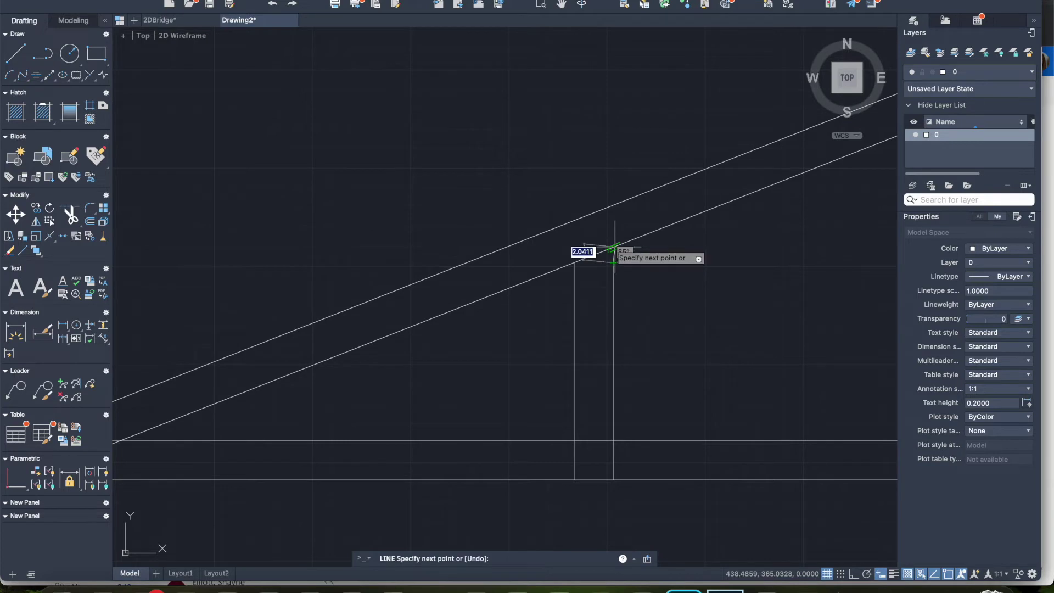
pyautogui.click(613, 206)
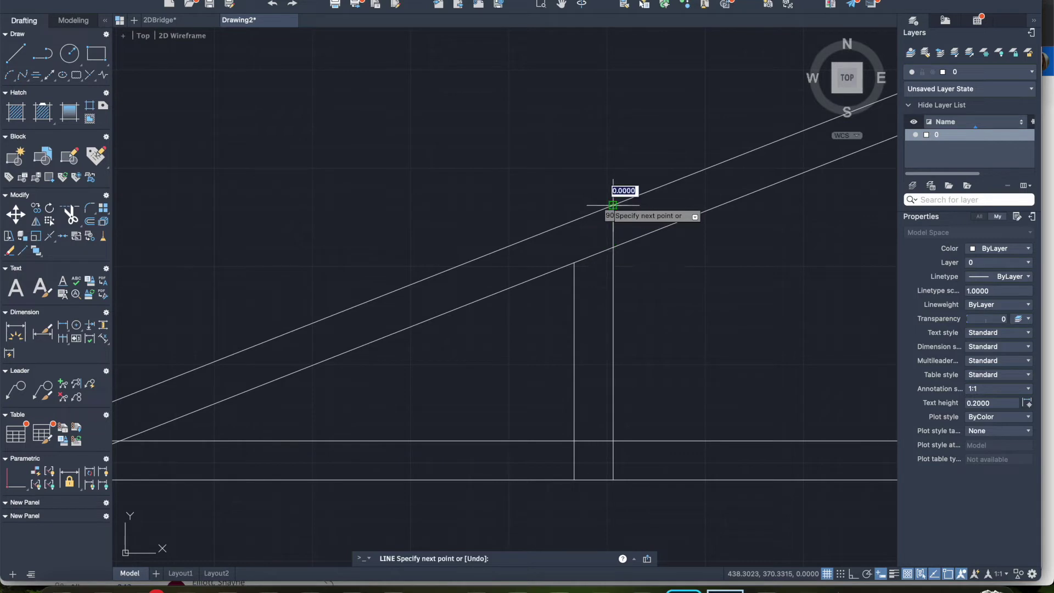
pyautogui.press('Escape')
pyautogui.hscroll(10, 714, 208)
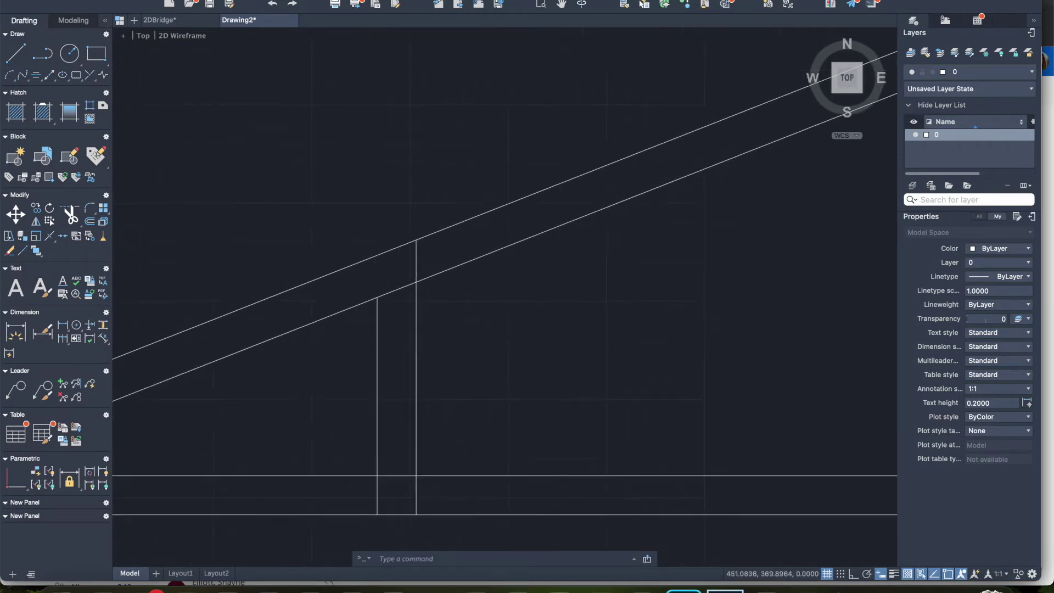
pyautogui.hscroll(5, 505, 184)
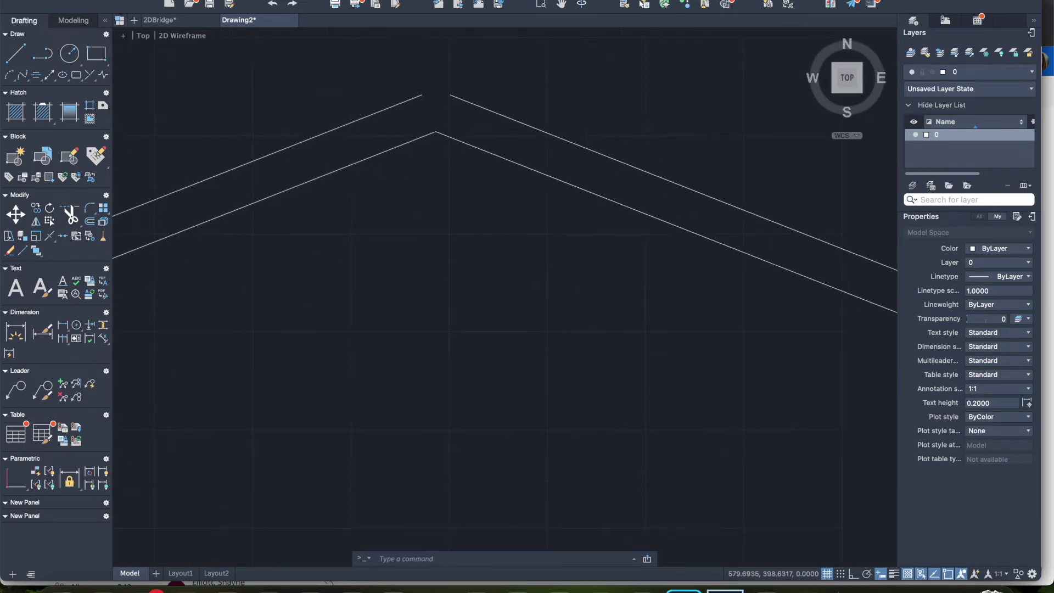
pyautogui.scroll(5, 524, 110)
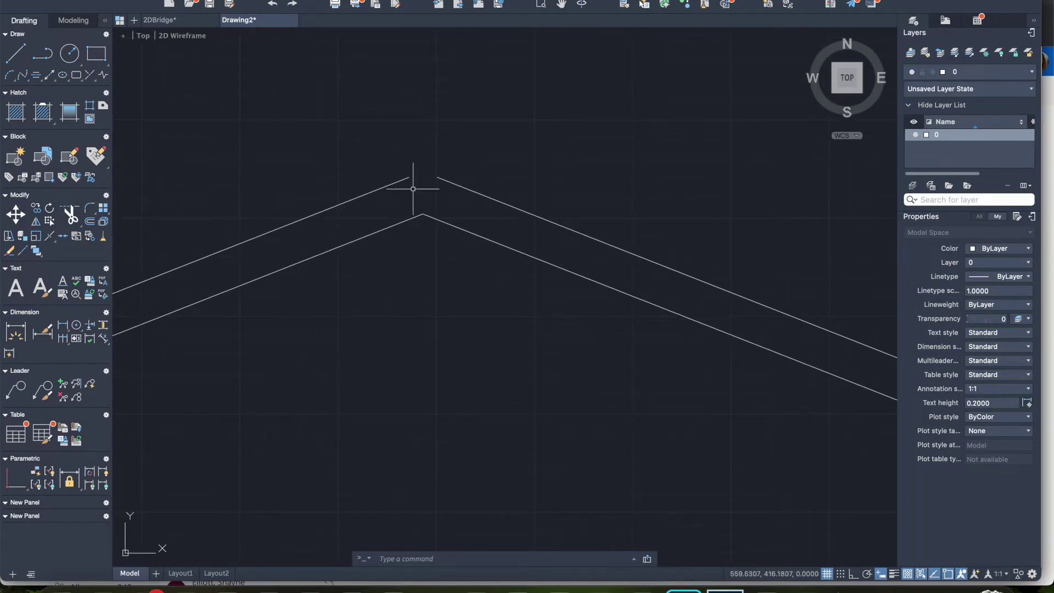
pyautogui.write('l')
pyautogui.press('Return')
pyautogui.click(409, 177)
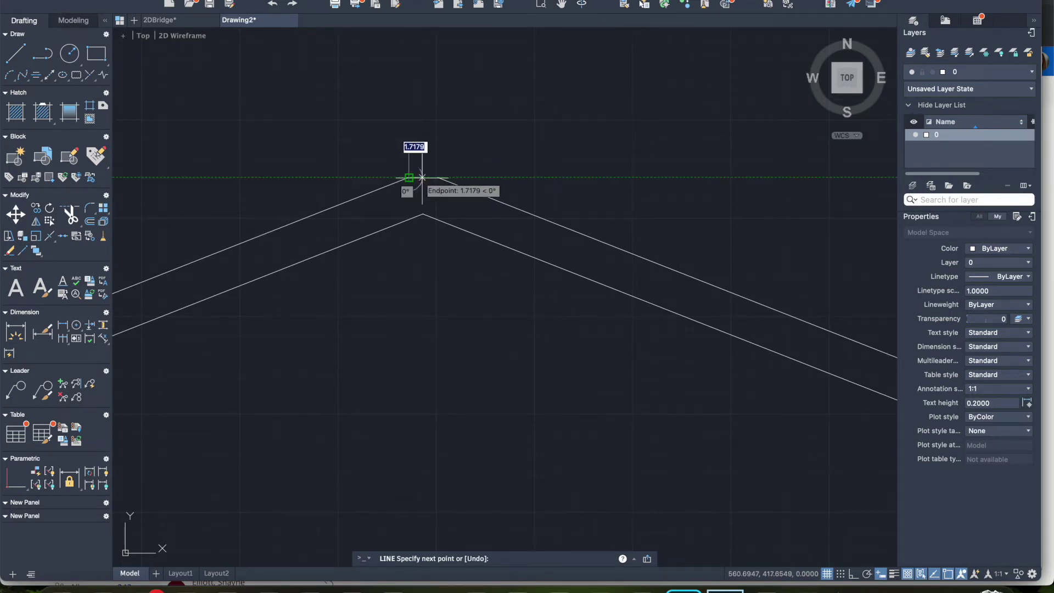
pyautogui.press('Escape')
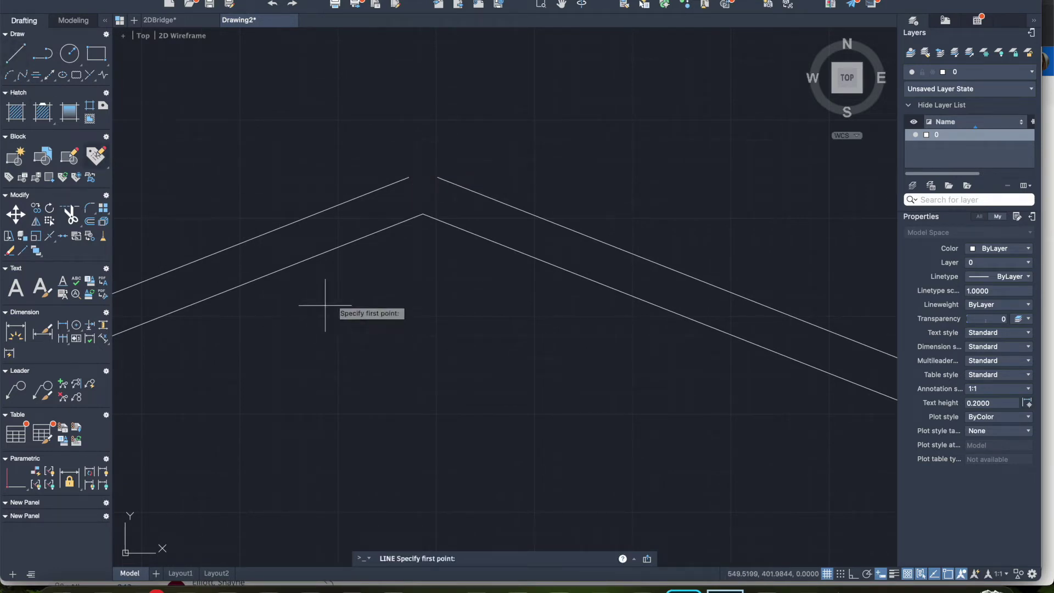
# - Draw a vertical guide line up through the roof peak and close the gap between the upper diagonals with lines meeting on it
pyautogui.click(423, 214)
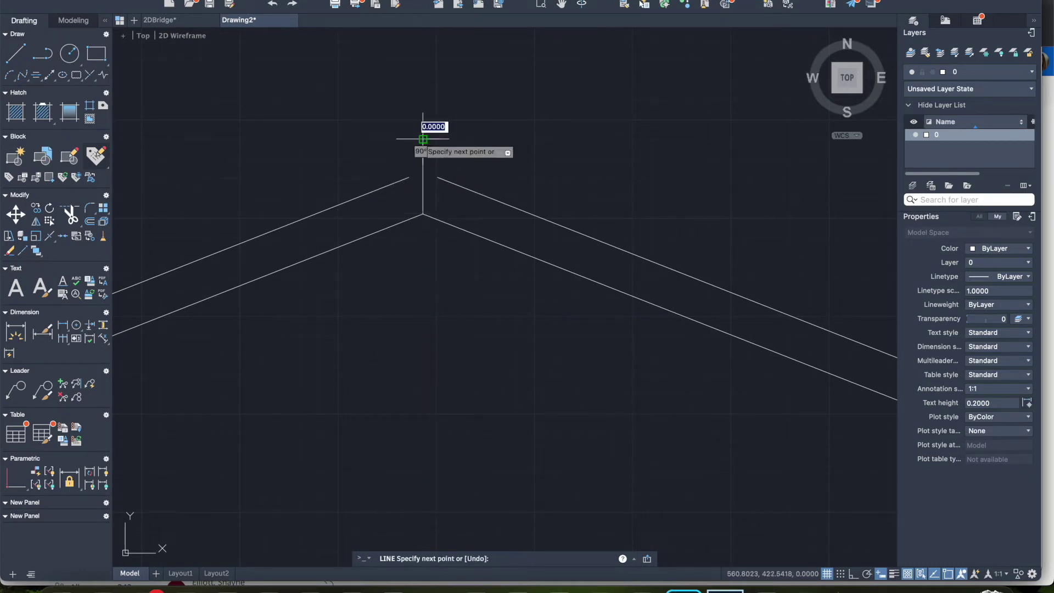
pyautogui.click(422, 139)
pyautogui.press('Escape')
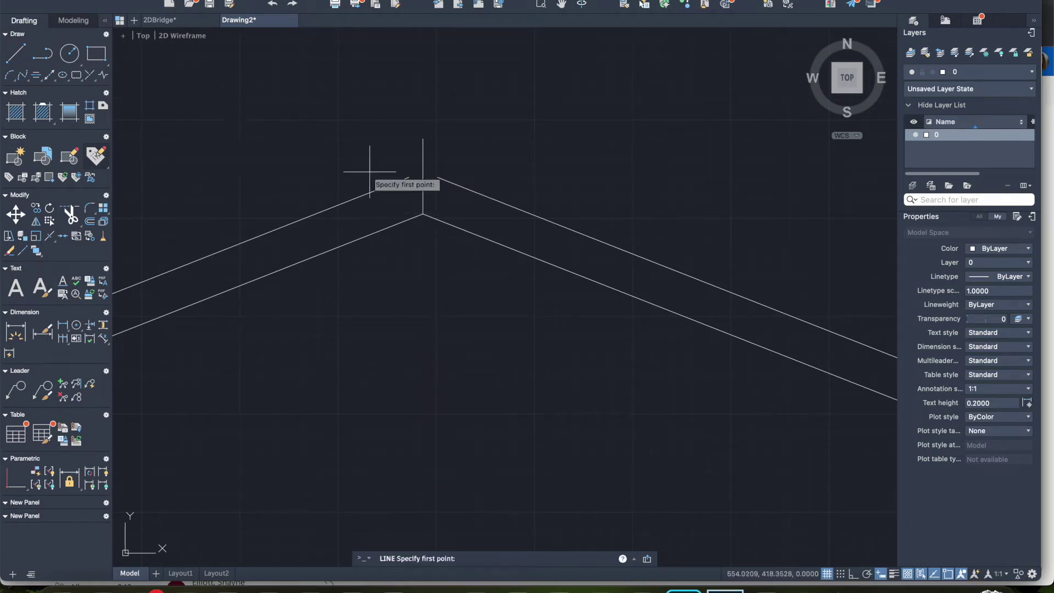
pyautogui.click(409, 177)
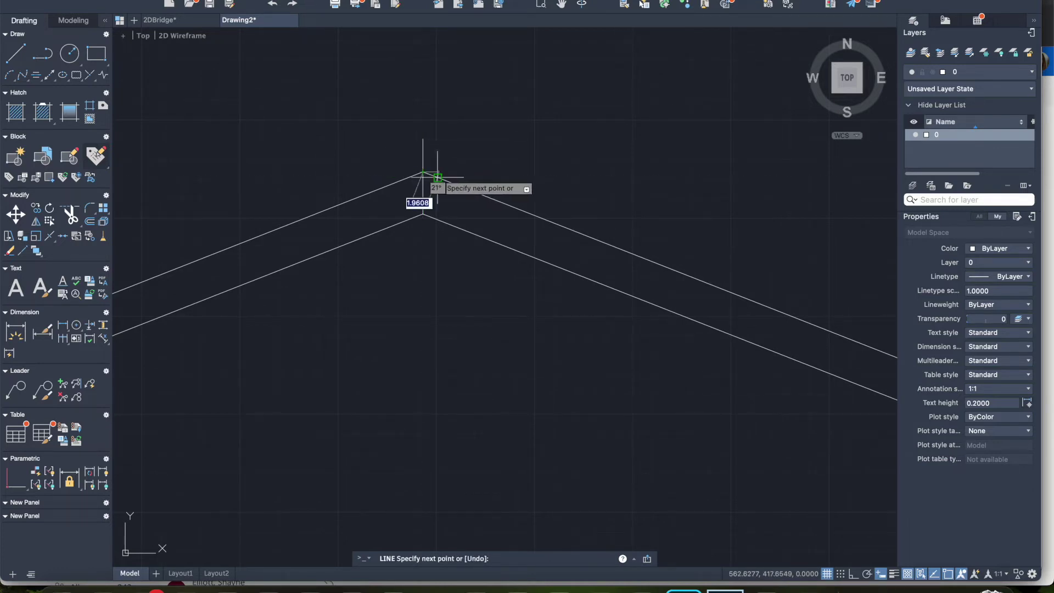
pyautogui.press('Return')
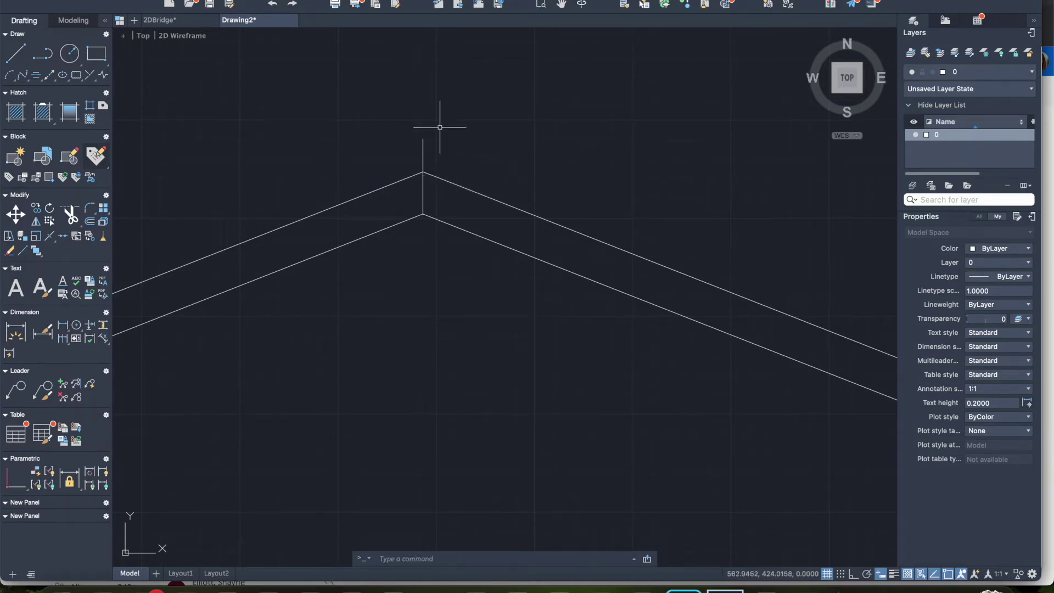
# - Draw a vertical line from the top of the right post's inner line up to the right diagonal's upper line
pyautogui.hscroll(10, 692, 251)
pyautogui.scroll(-5, 717, 298)
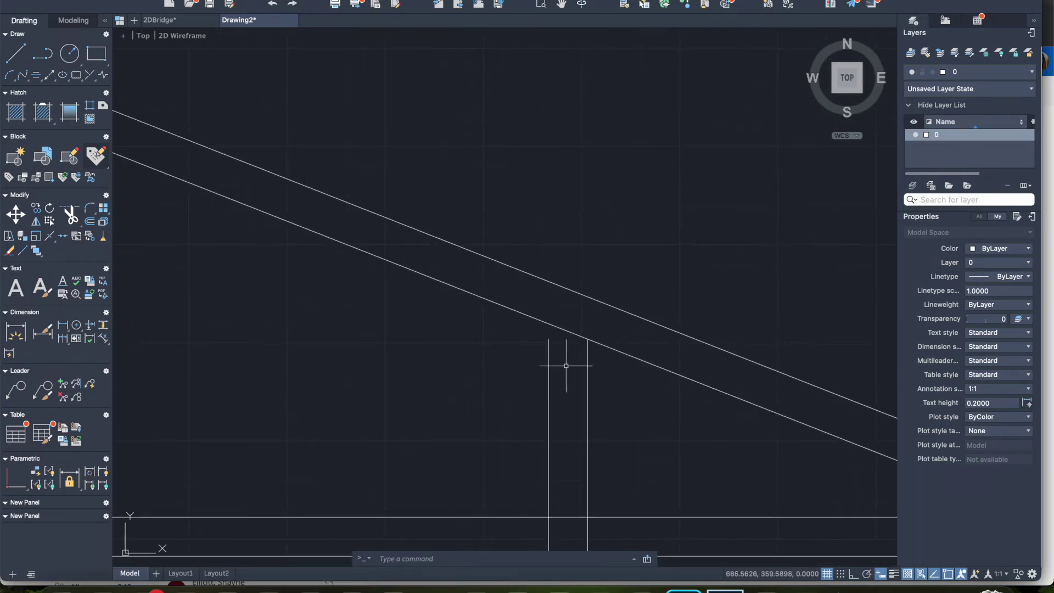
pyautogui.write('l')
pyautogui.press('Return')
pyautogui.click(549, 339)
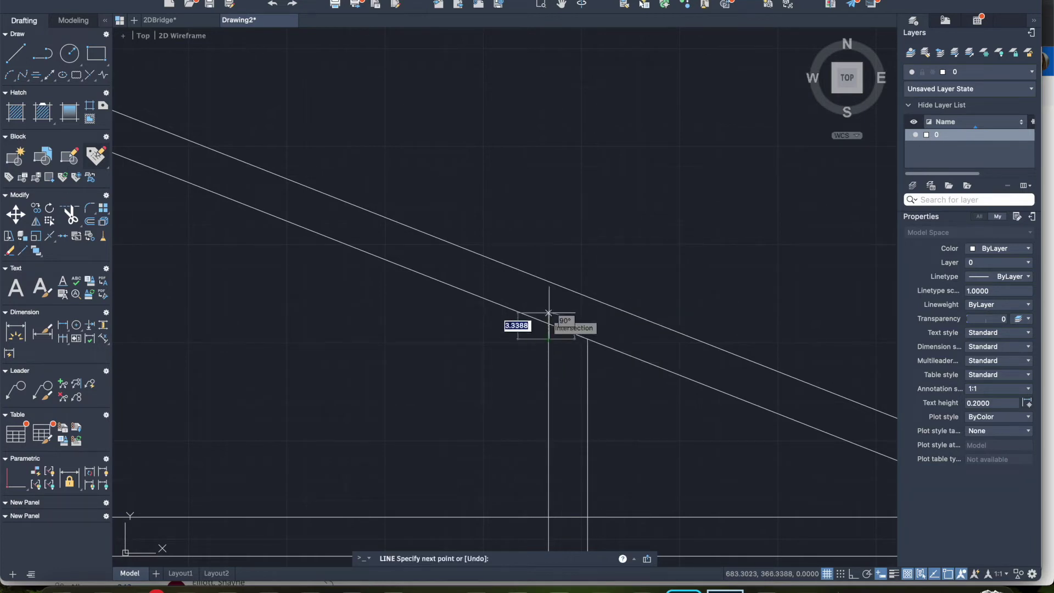
pyautogui.click(548, 281)
pyautogui.press('Return')
# - Draw a vertical line closing the outer end of the two short horizontal lines at the upper-right corner
pyautogui.moveTo(548, 281)
pyautogui.mouseDown(button='middle')
pyautogui.moveTo(549, 260)
pyautogui.moveTo(476, 179)
pyautogui.mouseUp(button='middle')
pyautogui.hscroll(10, 698, 315)
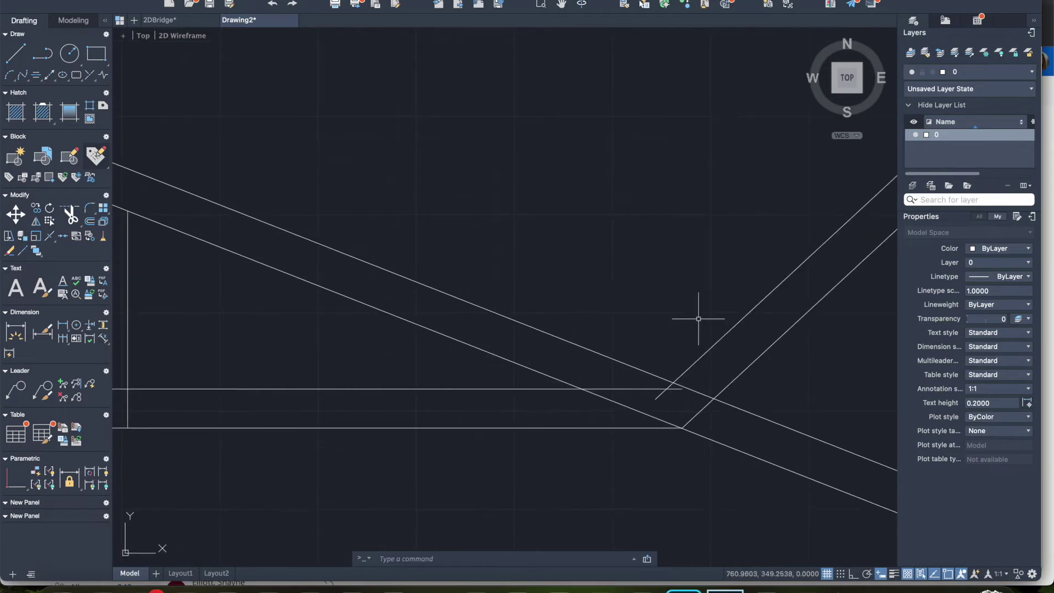
pyautogui.scroll(10, 722, 327)
pyautogui.hscroll(6, 722, 327)
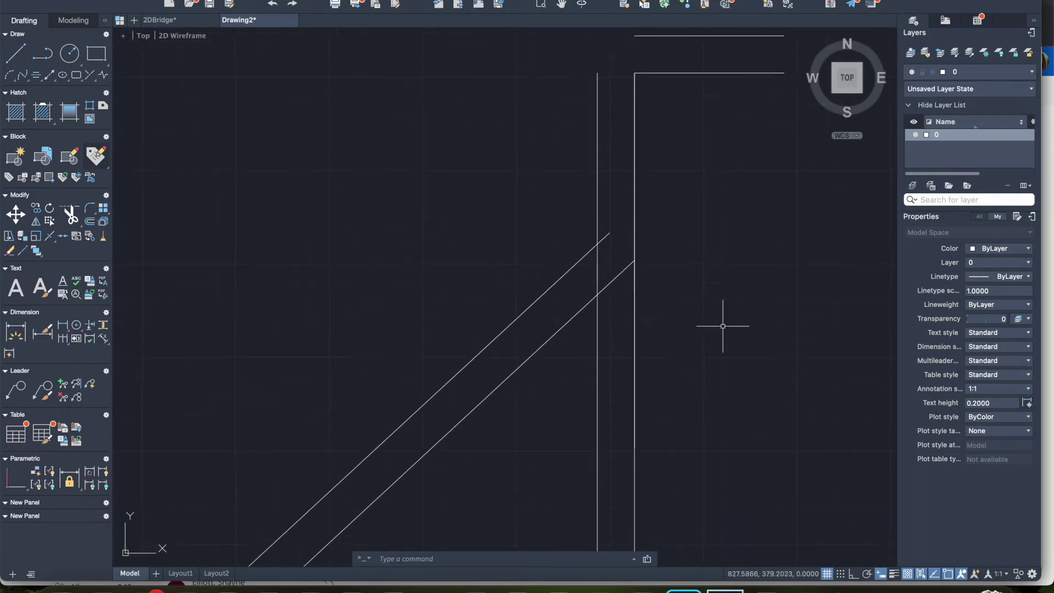
pyautogui.hscroll(5, 730, 273)
pyautogui.scroll(2, 730, 273)
pyautogui.write('l')
pyautogui.press('Return')
pyautogui.click(626, 162)
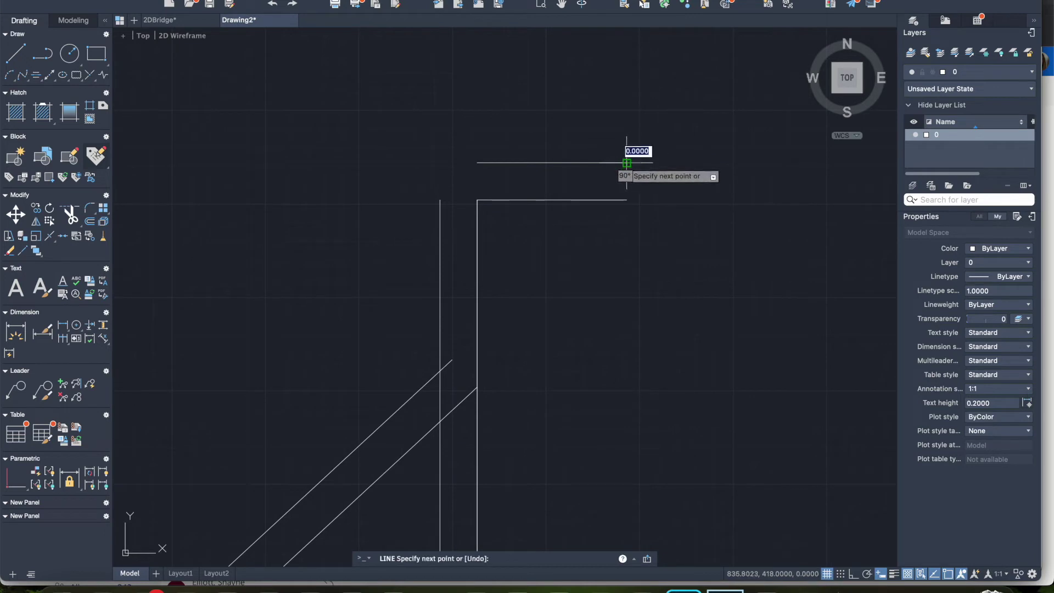
pyautogui.click(627, 200)
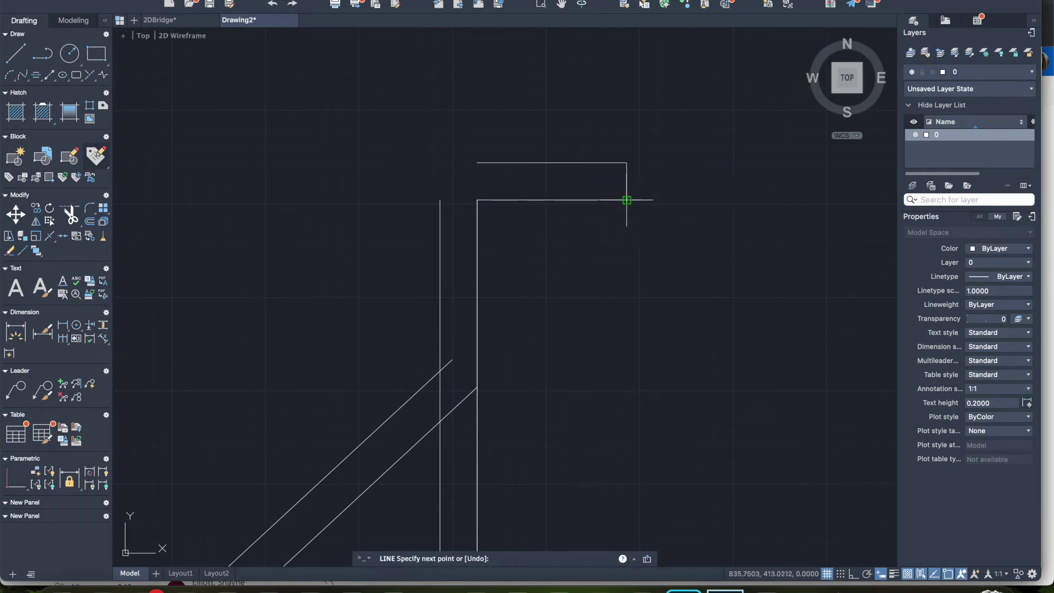
pyautogui.press('Return')
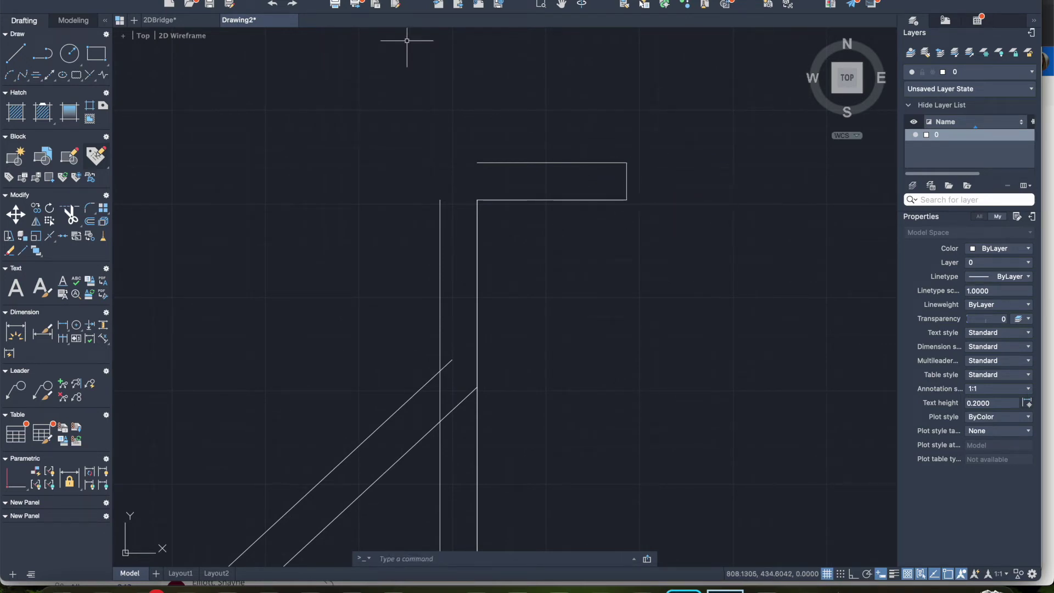
# - Draw lines closing the upper-right corner, from the upper horizontal line's inner end across and down to the inner vertical's top
pyautogui.press('Return')
pyautogui.click(477, 162)
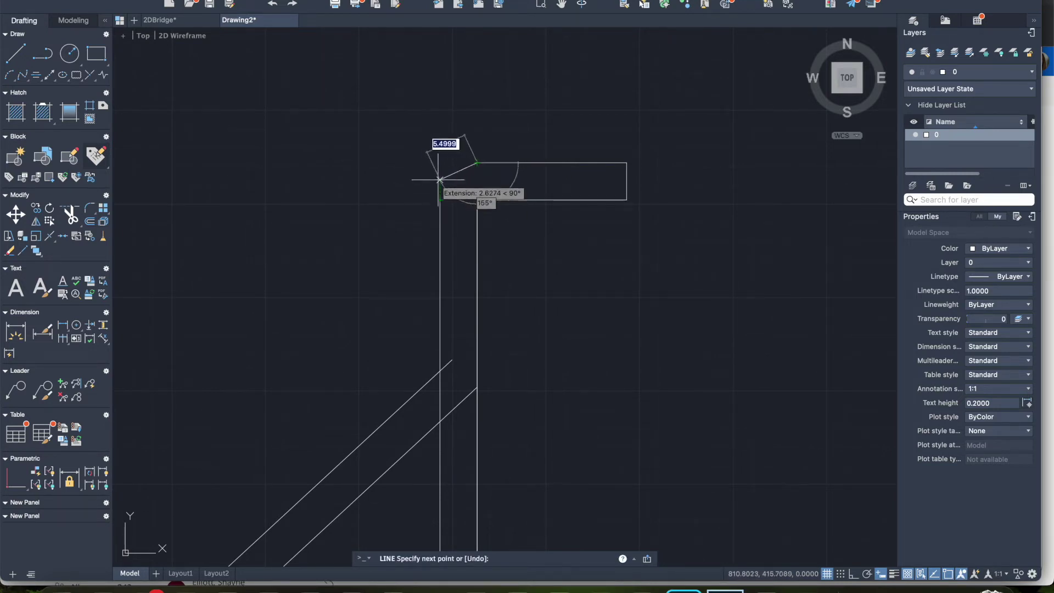
pyautogui.click(439, 163)
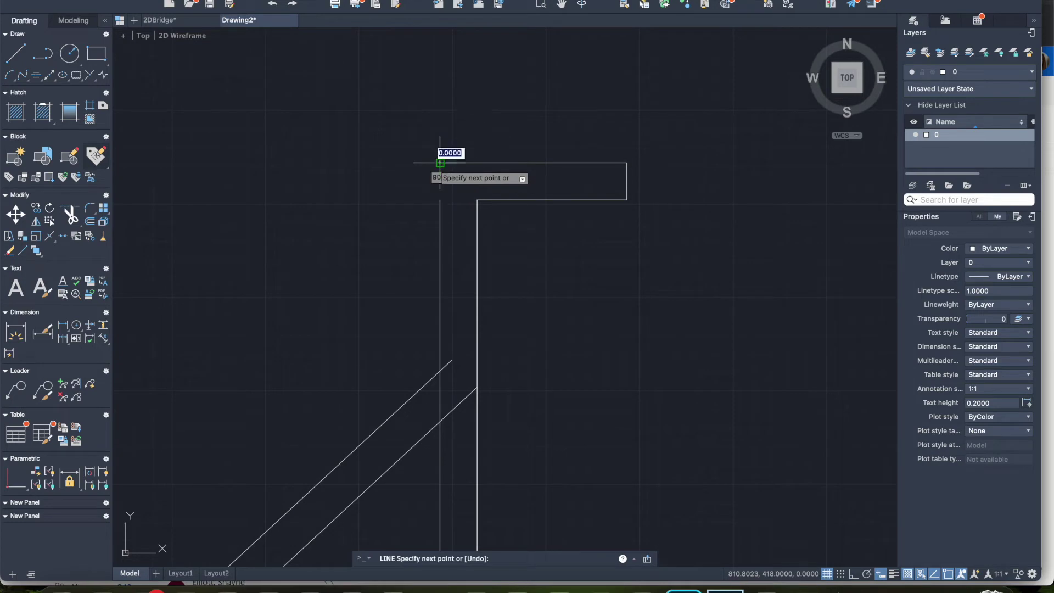
pyautogui.click(439, 200)
pyautogui.press('Return')
# - Trim the overlapping lines along the left vertical, at the slanted brace's upper end and at the lower-left corner
pyautogui.scroll(-10, 566, 309)
pyautogui.scroll(-6, 566, 308)
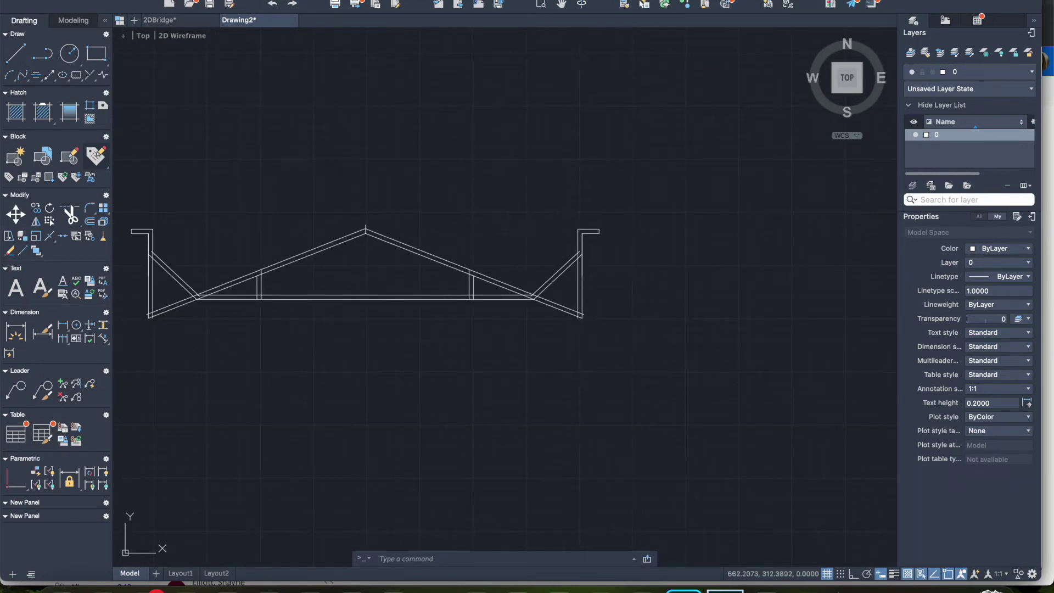
pyautogui.hscroll(-5, 406, 276)
pyautogui.scroll(5, 265, 299)
pyautogui.scroll(-3, 258, 298)
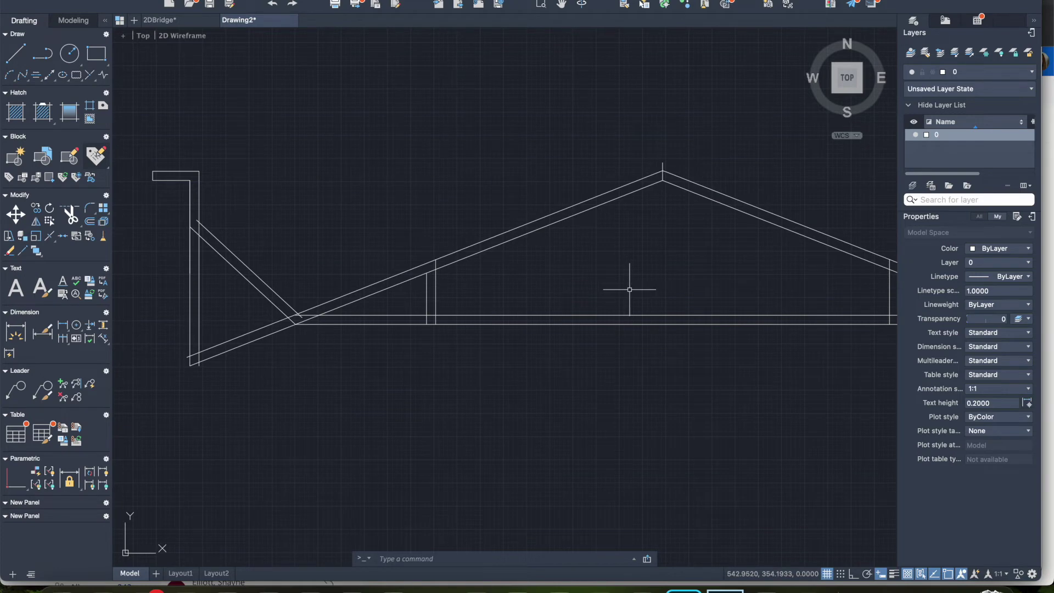
pyautogui.hscroll(10, 630, 289)
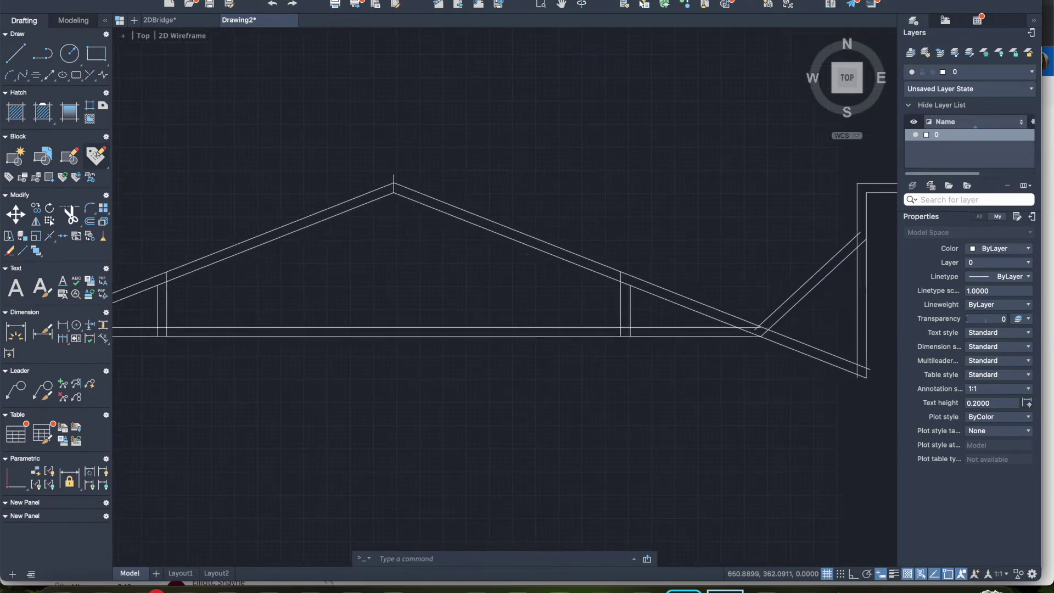
pyautogui.hscroll(-9, 606, 284)
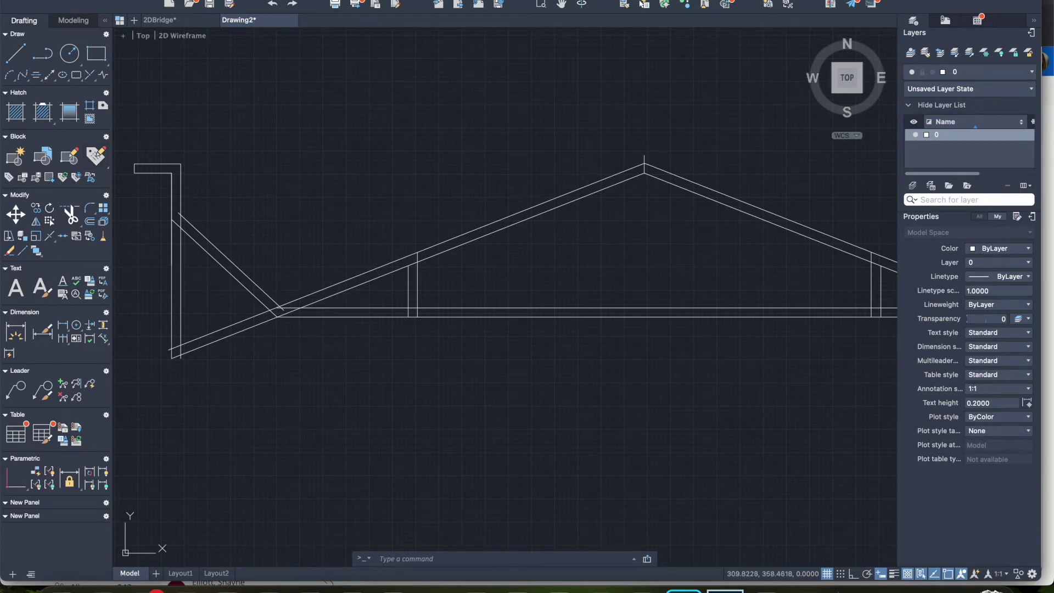
pyautogui.scroll(3, 176, 275)
pyautogui.click(67, 212)
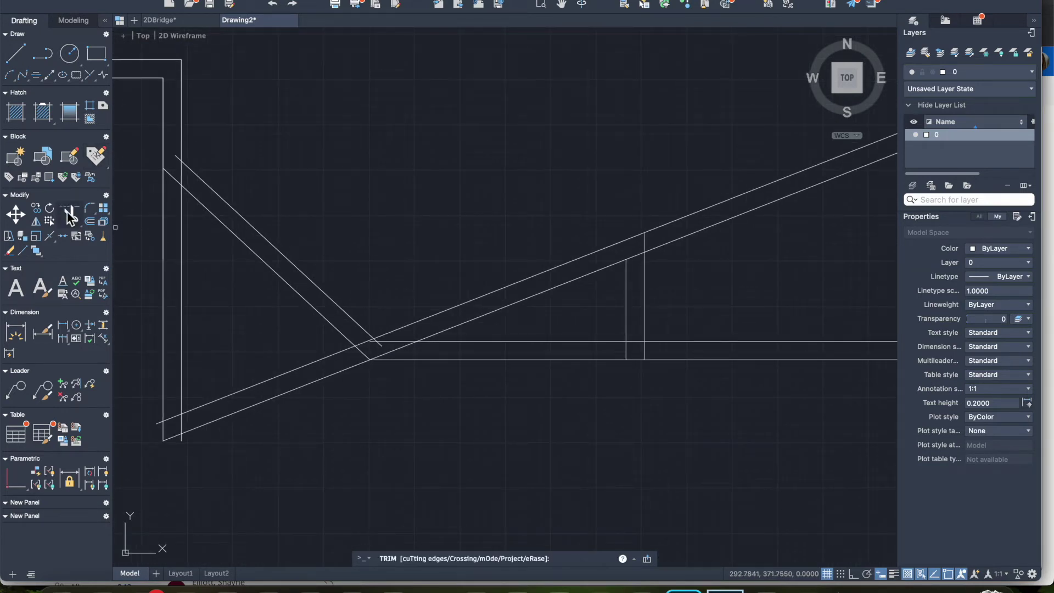
pyautogui.click(177, 158)
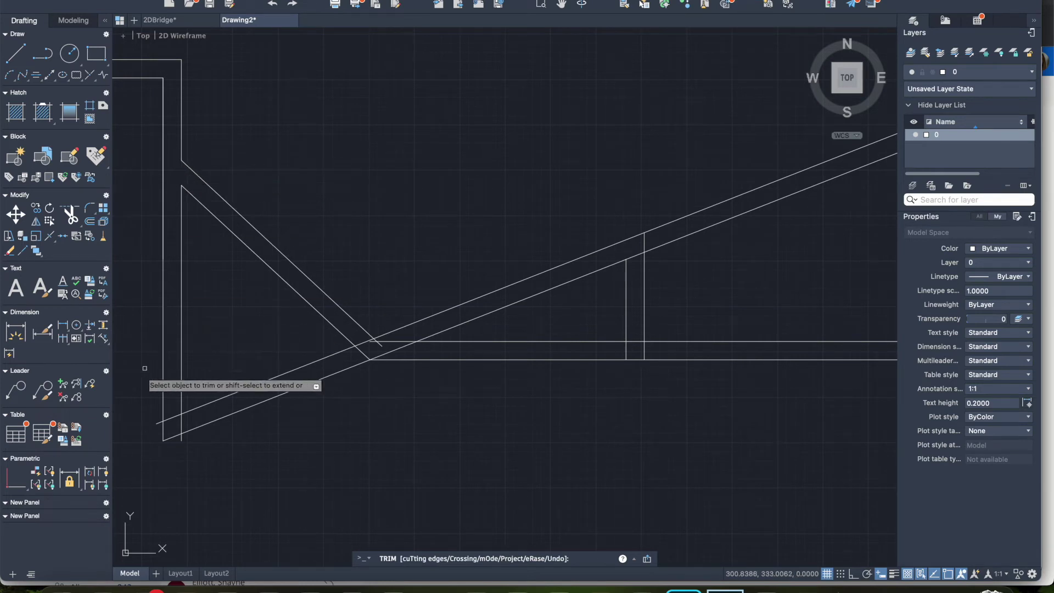
pyautogui.click(170, 418)
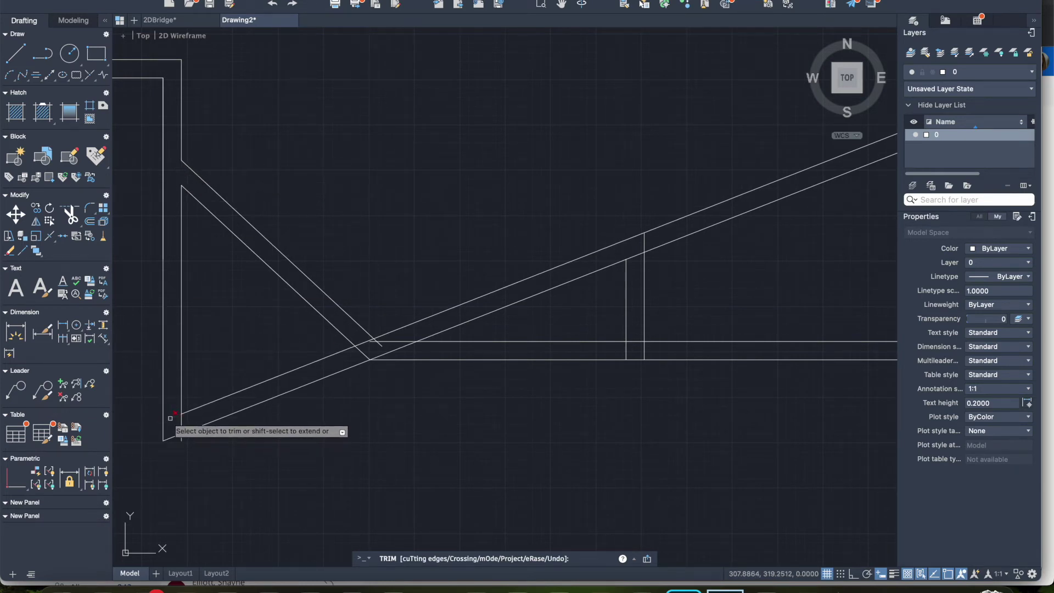
pyautogui.click(178, 421)
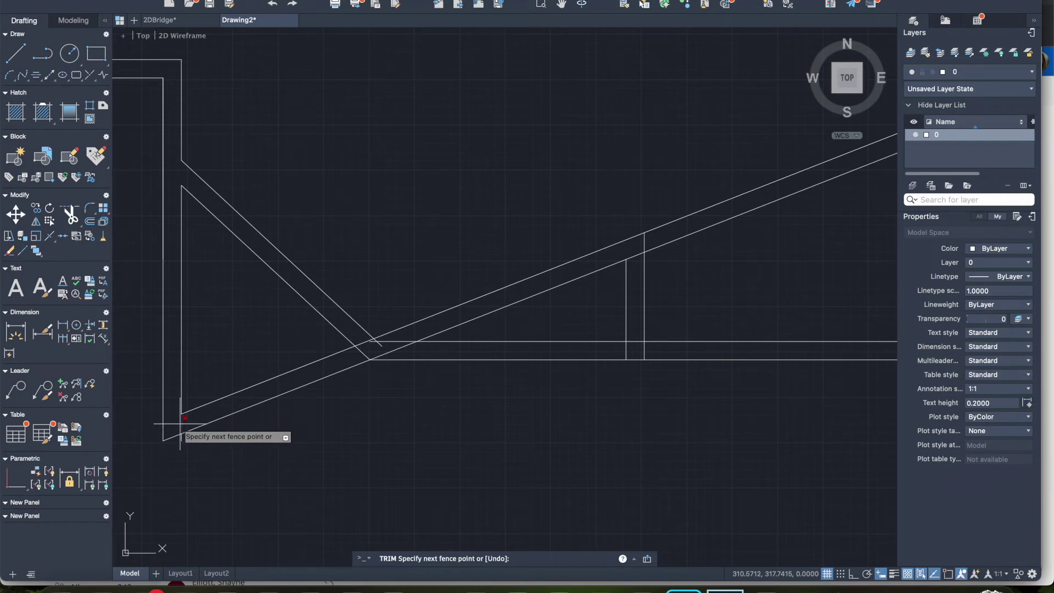
pyautogui.press('Return')
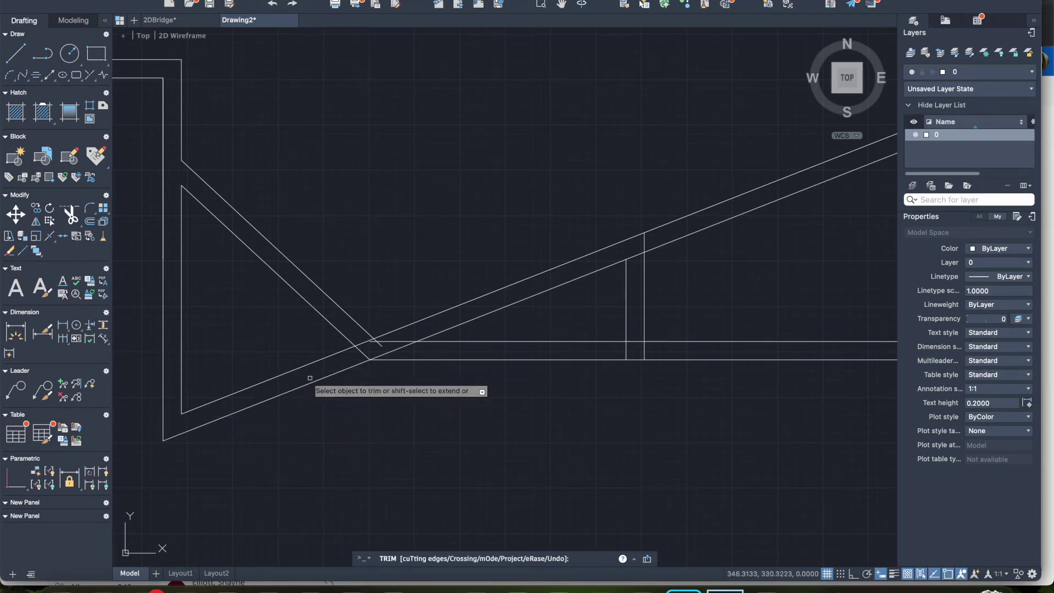
# - Trim the overlapping lines at the junction of the left brace, the left diagonal and the bottom horizontal member
pyautogui.click(362, 352)
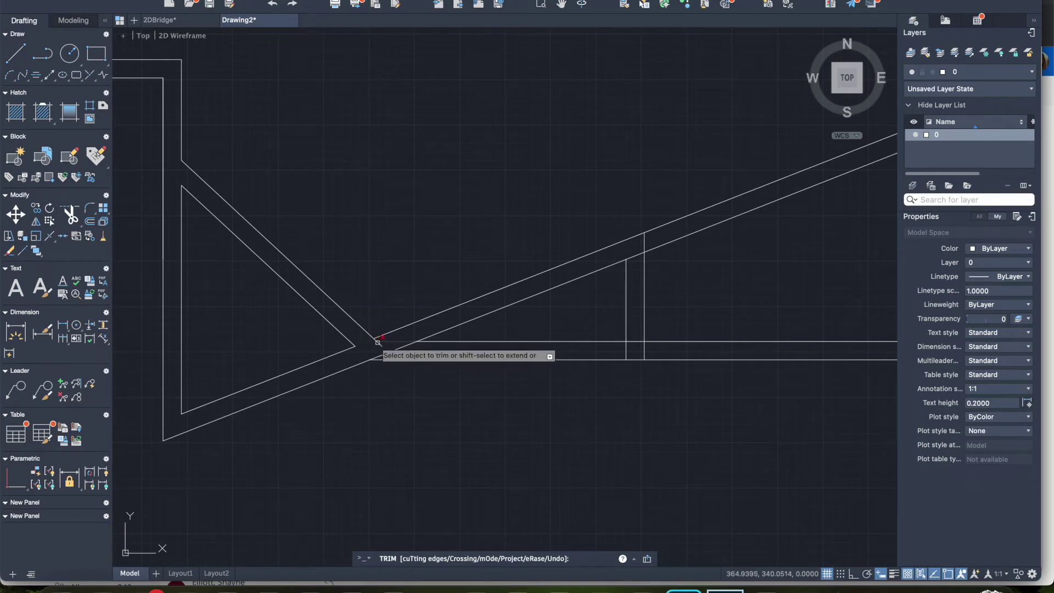
pyautogui.click(379, 342)
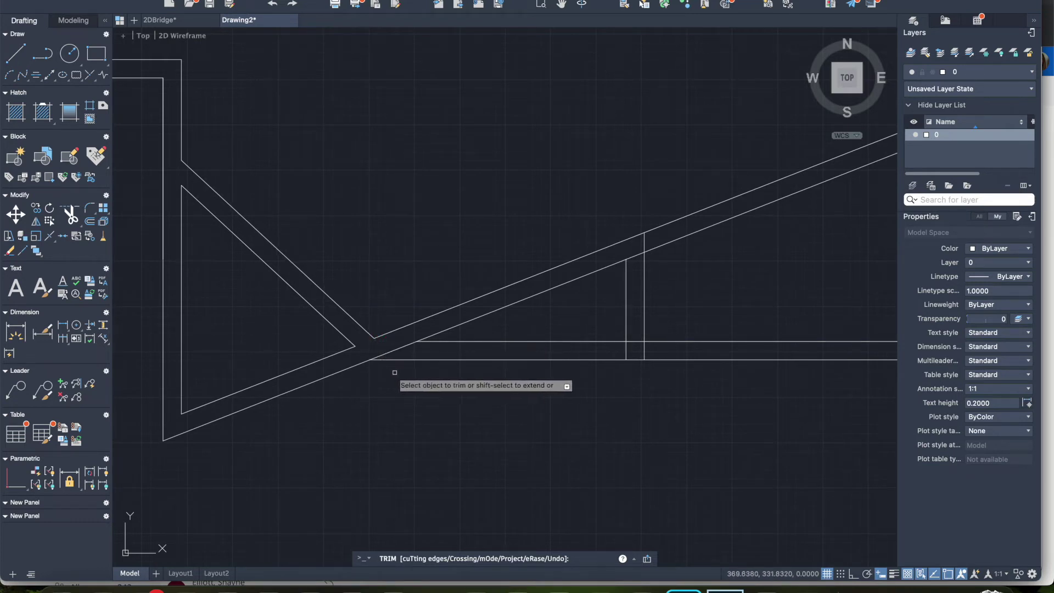
pyautogui.click(392, 350)
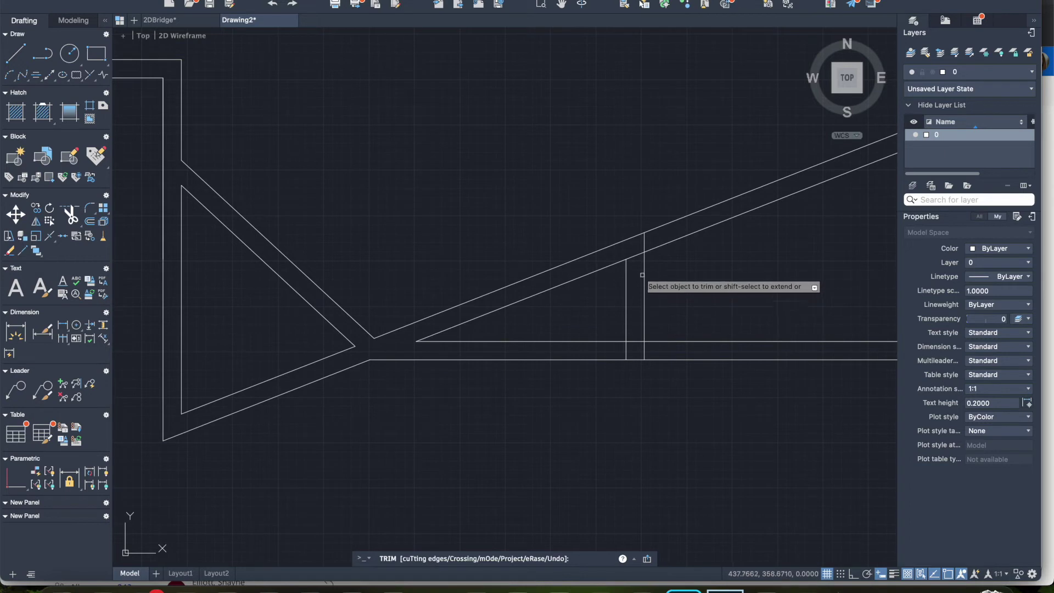
# - Trim the overlaps at both ends of the left post and remove the vertical guide line at the roof peak
pyautogui.click(645, 245)
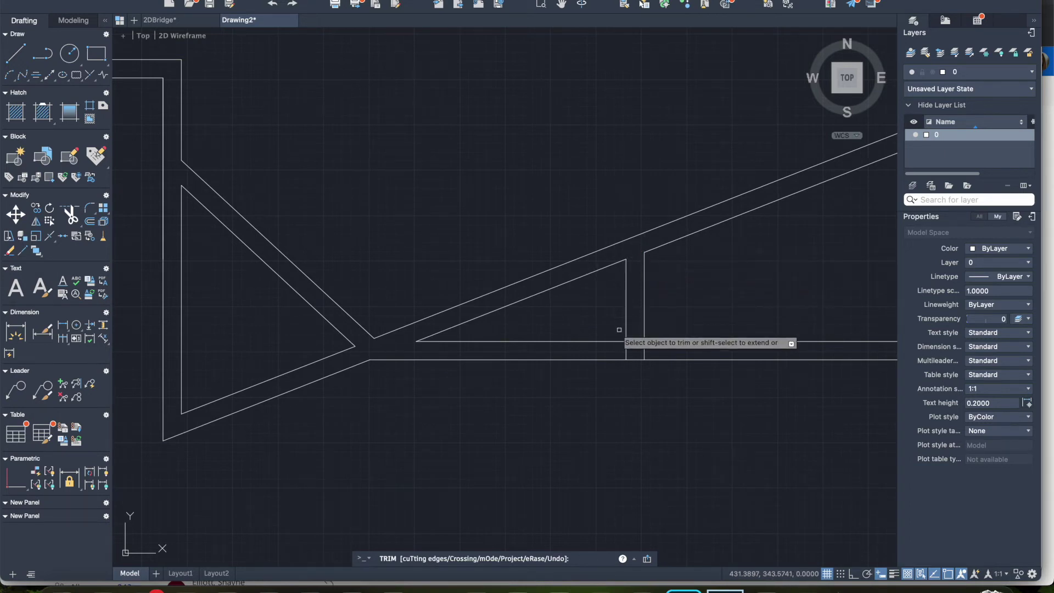
pyautogui.click(626, 350)
pyautogui.hscroll(10, 741, 318)
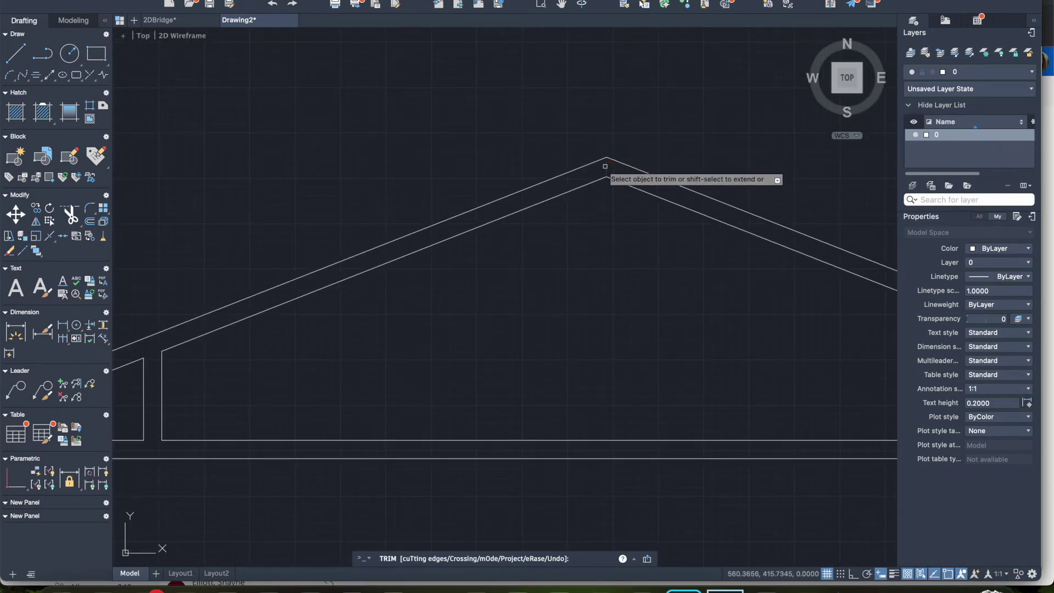
pyautogui.click(607, 168)
# - Trim the overlapping lines where the right post meets the right diagonal and the bottom horizontal member
pyautogui.hscroll(5, 606, 168)
pyautogui.hscroll(4, 735, 225)
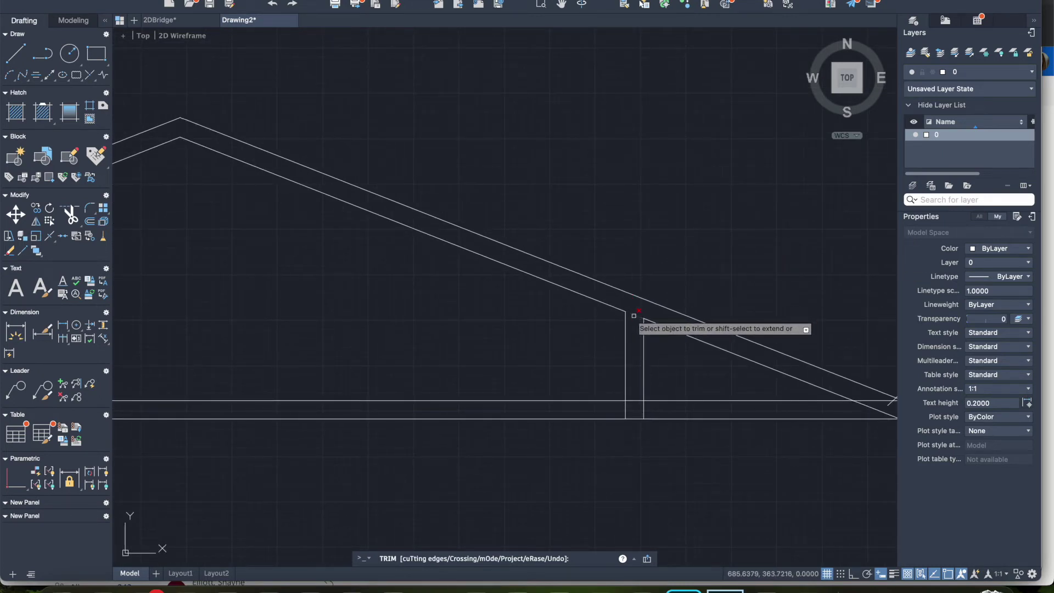
pyautogui.click(634, 314)
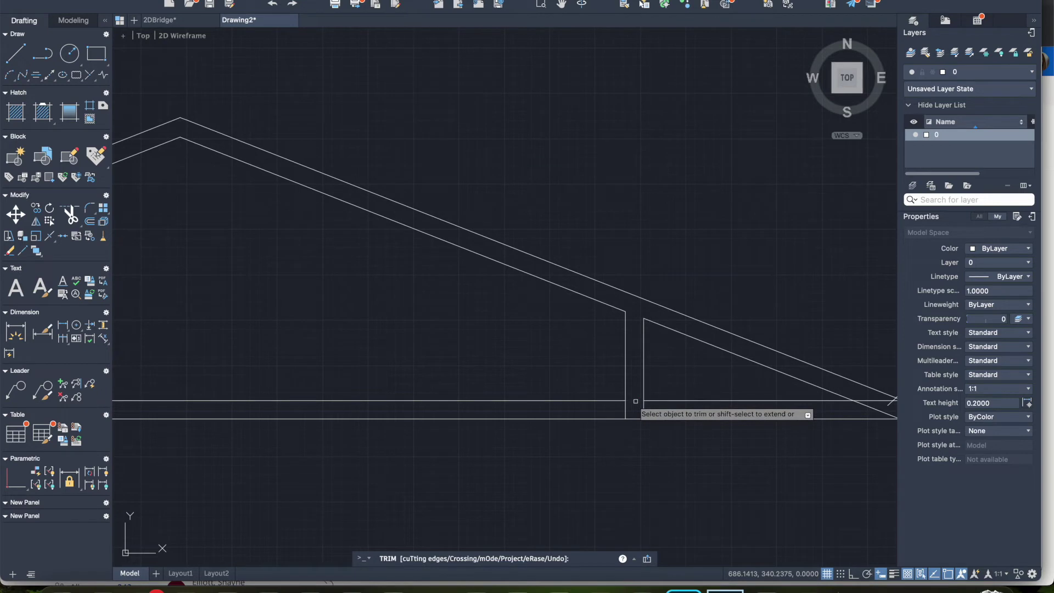
pyautogui.click(623, 409)
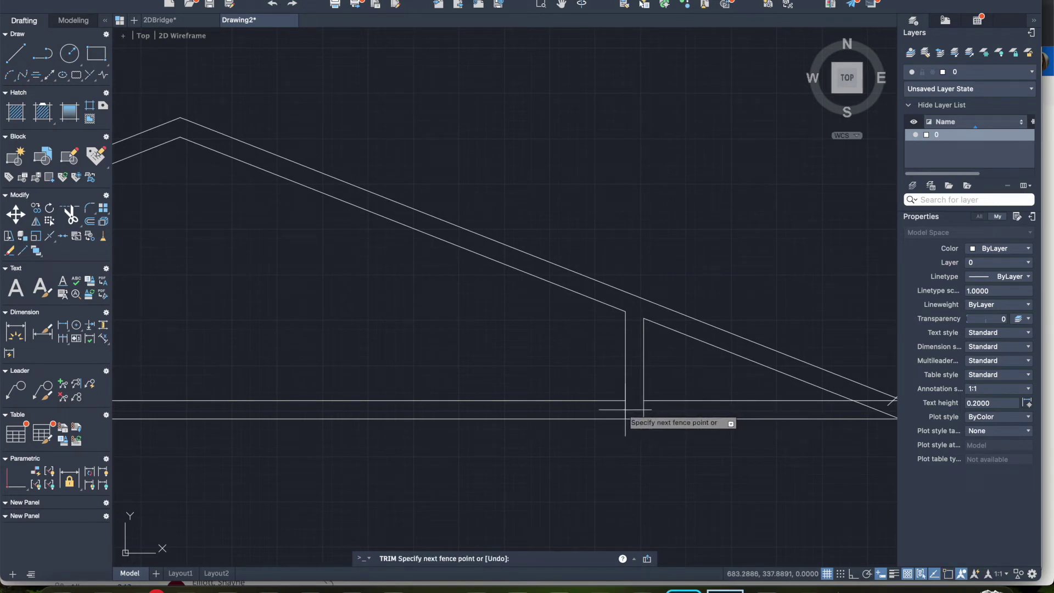
pyautogui.press('Escape')
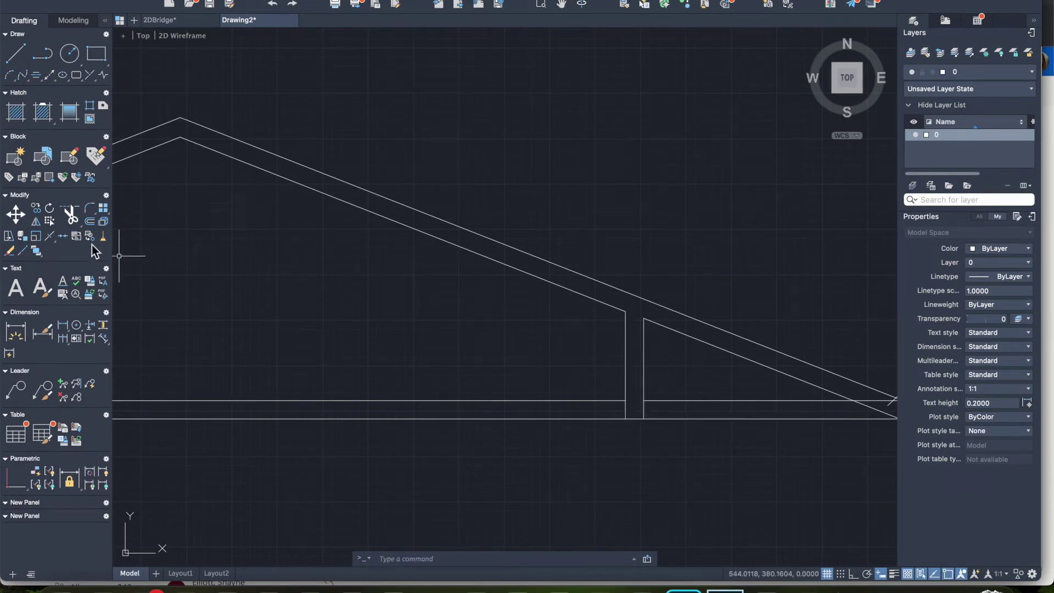
pyautogui.click(71, 215)
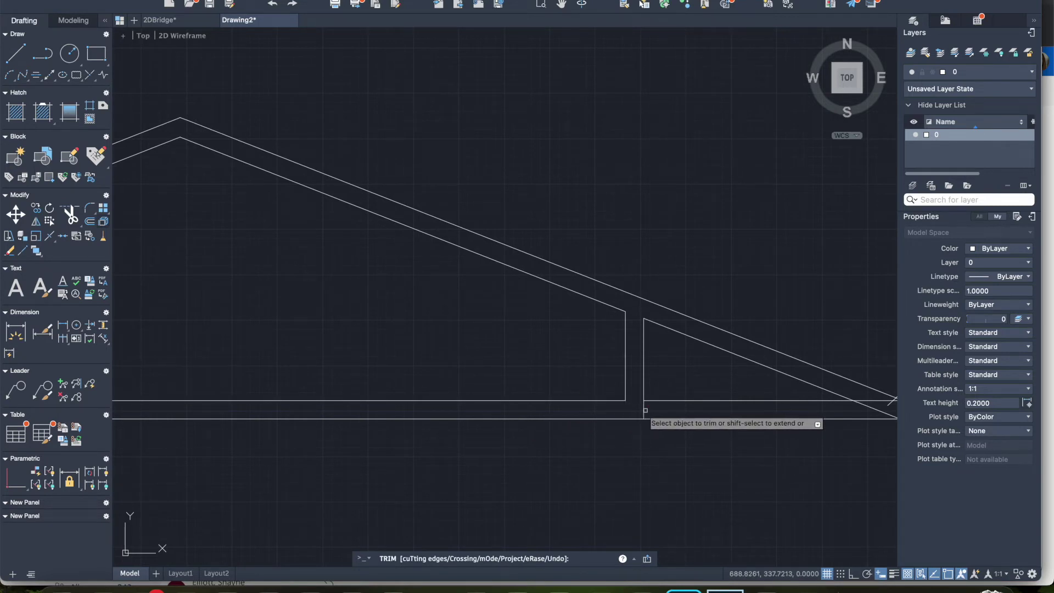
# - Trim the overlapping lines at the junction of the right brace, the right diagonal and the bottom horizontal member
pyautogui.hscroll(8, 777, 417)
pyautogui.click(640, 430)
pyautogui.click(662, 430)
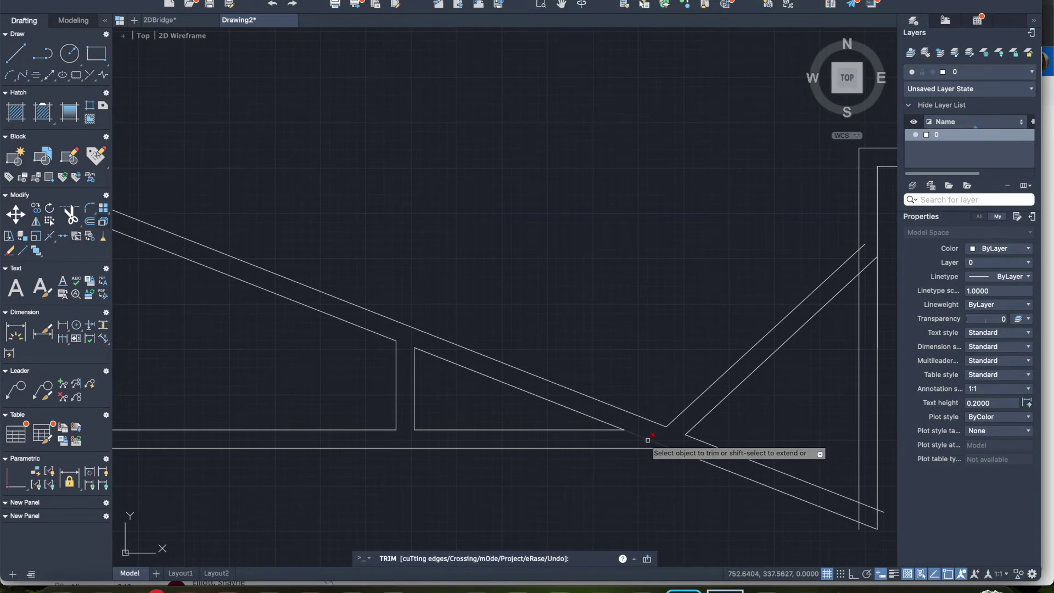
# - Trim the overlapping line ends where the right lower diagonal meets the foot of the right outer post
pyautogui.hscroll(5, 774, 431)
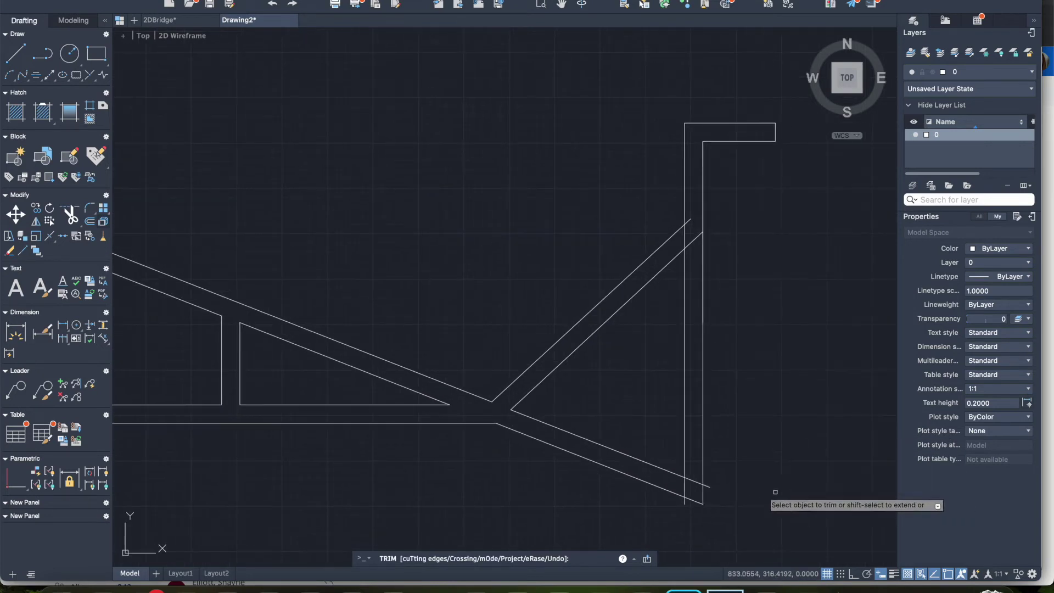
pyautogui.click(686, 488)
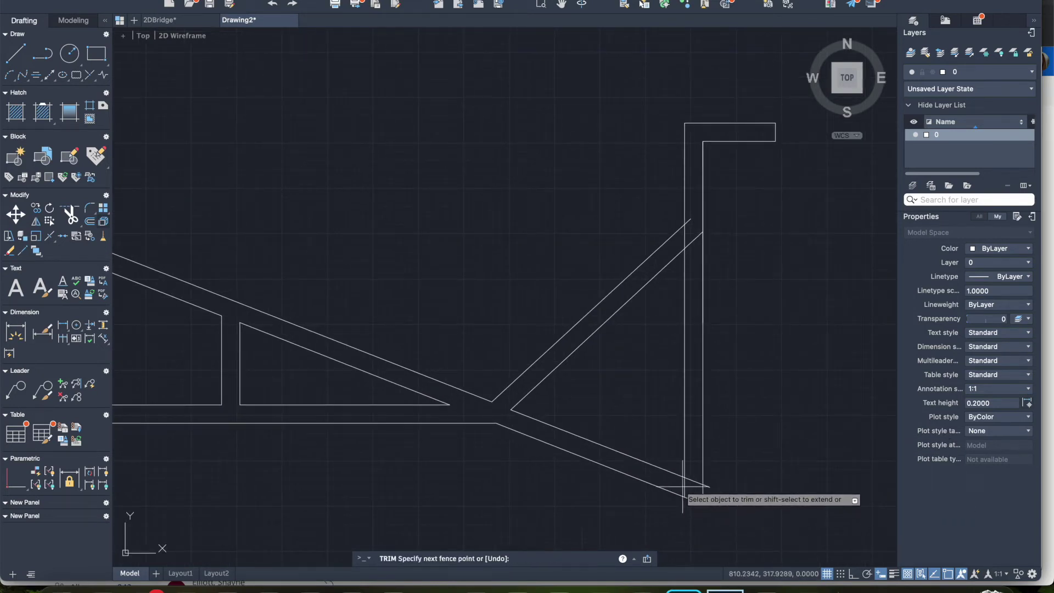
pyautogui.press('Escape')
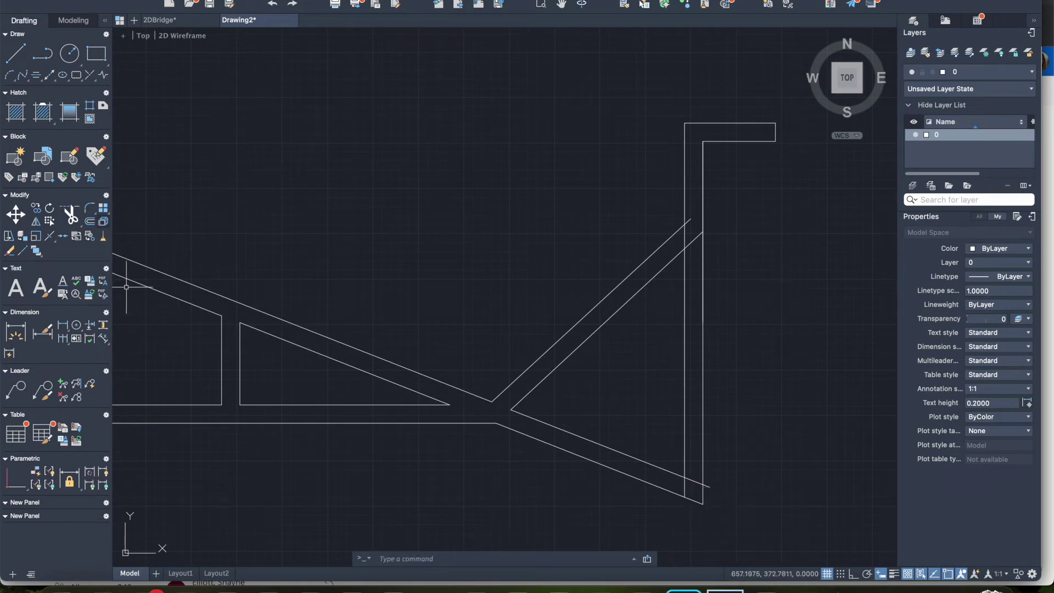
pyautogui.click(71, 217)
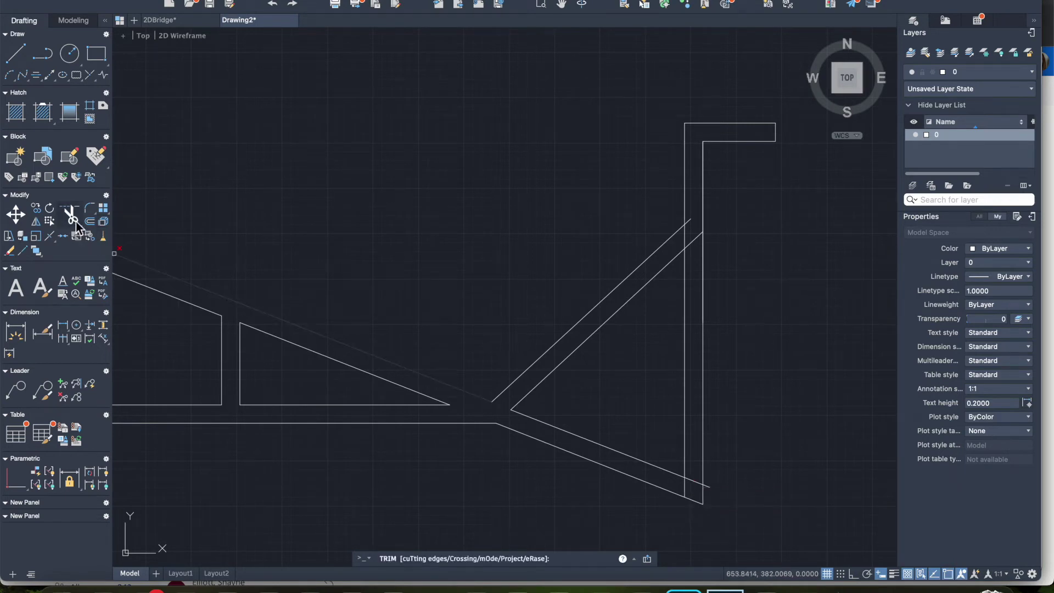
pyautogui.click(696, 482)
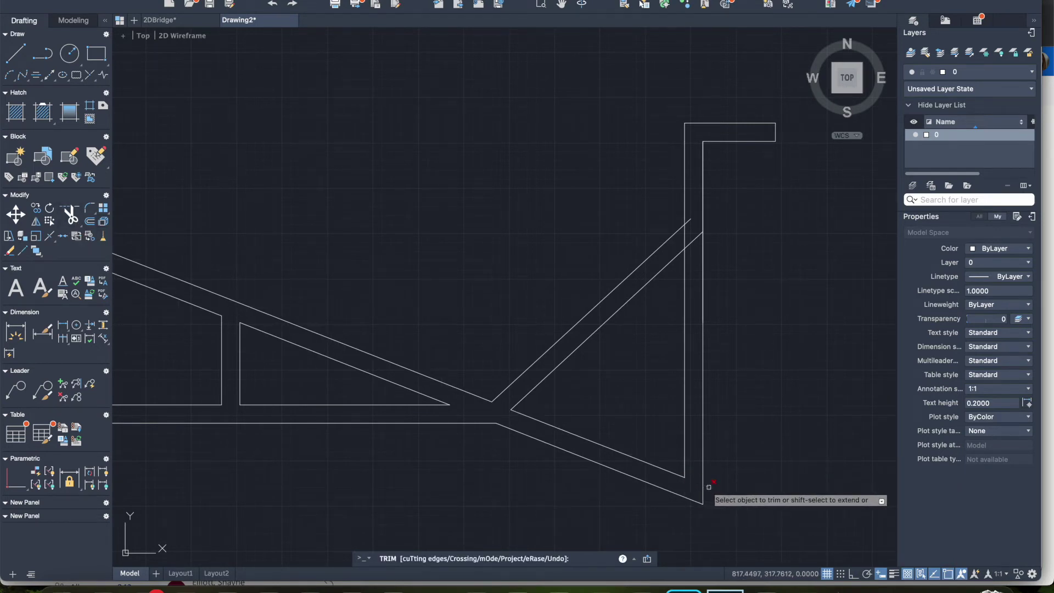
# - Trim the overlapping lines where the upper end of the right brace meets the right outer post
pyautogui.scroll(5, 677, 338)
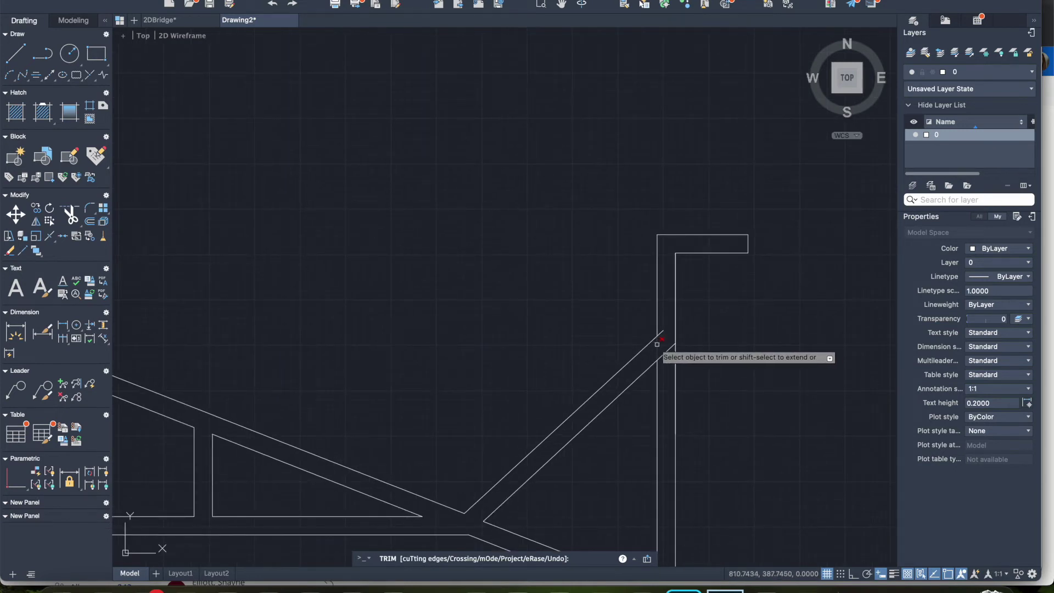
pyautogui.click(657, 346)
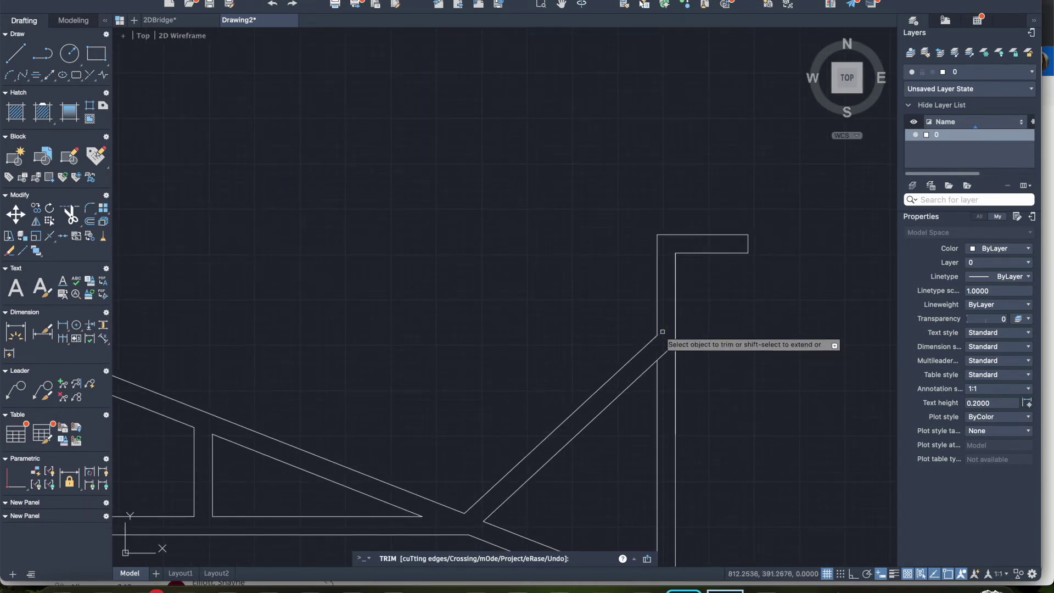
pyautogui.click(664, 355)
pyautogui.scroll(-5, 664, 354)
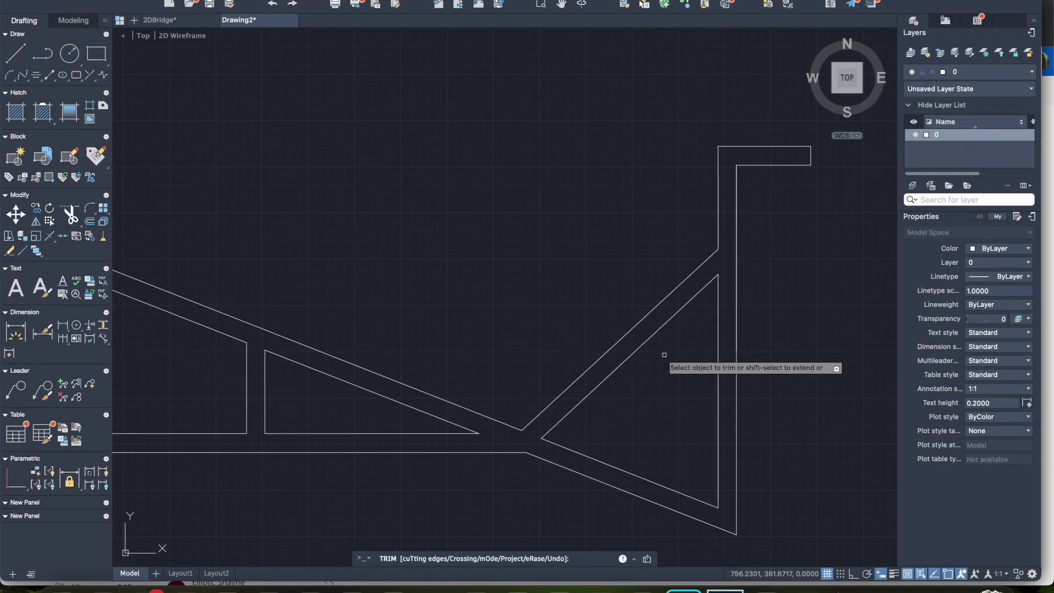
pyautogui.press('Escape')
# - Run Overkill on the whole bridge outline with the default tolerance and options to delete duplicate and overlapping lines
pyautogui.hscroll(-10, 564, 376)
pyautogui.hscroll(-5, 177, 341)
pyautogui.scroll(-5, 176, 341)
pyautogui.scroll(3, 172, 341)
pyautogui.scroll(-5, 172, 342)
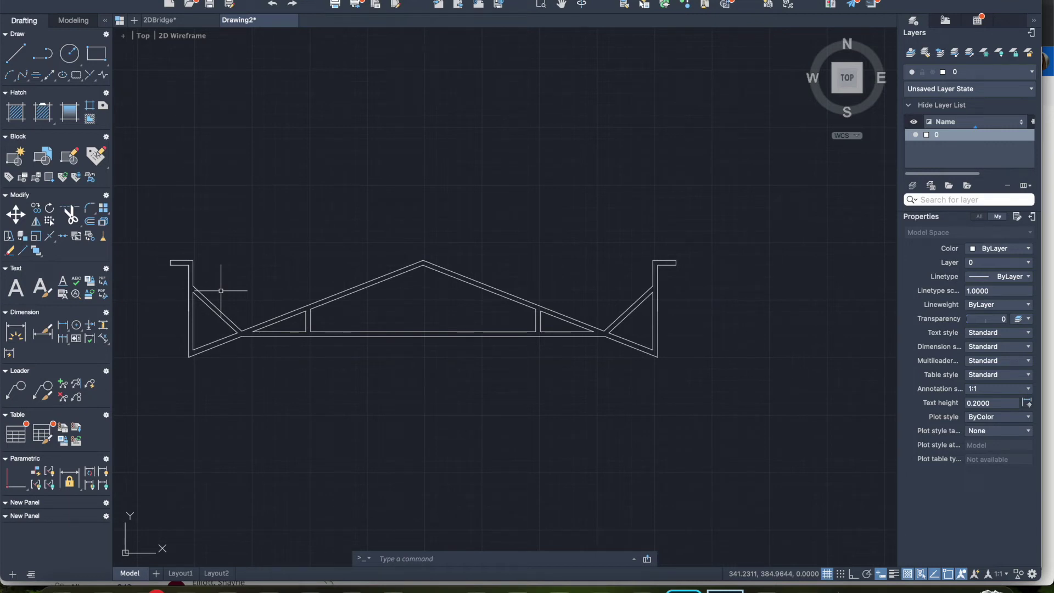
pyautogui.write('overkill')
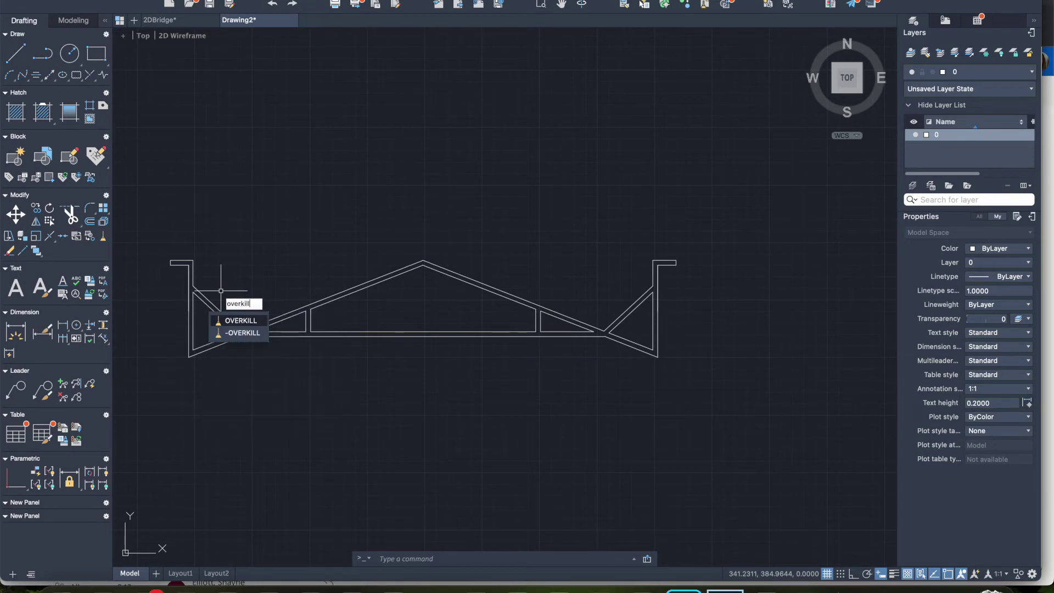
pyautogui.press('Return')
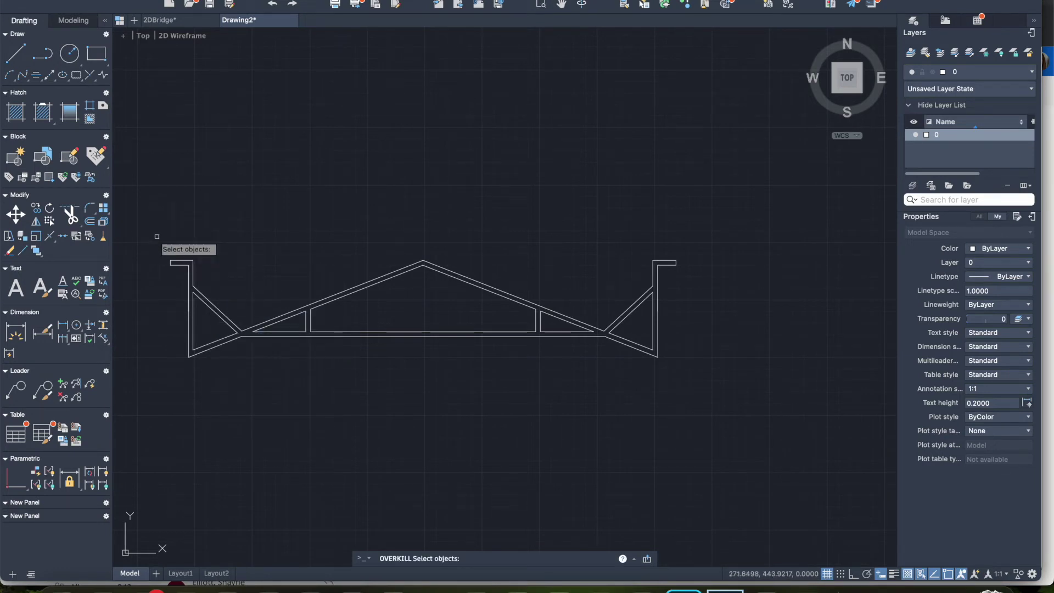
pyautogui.click(146, 209)
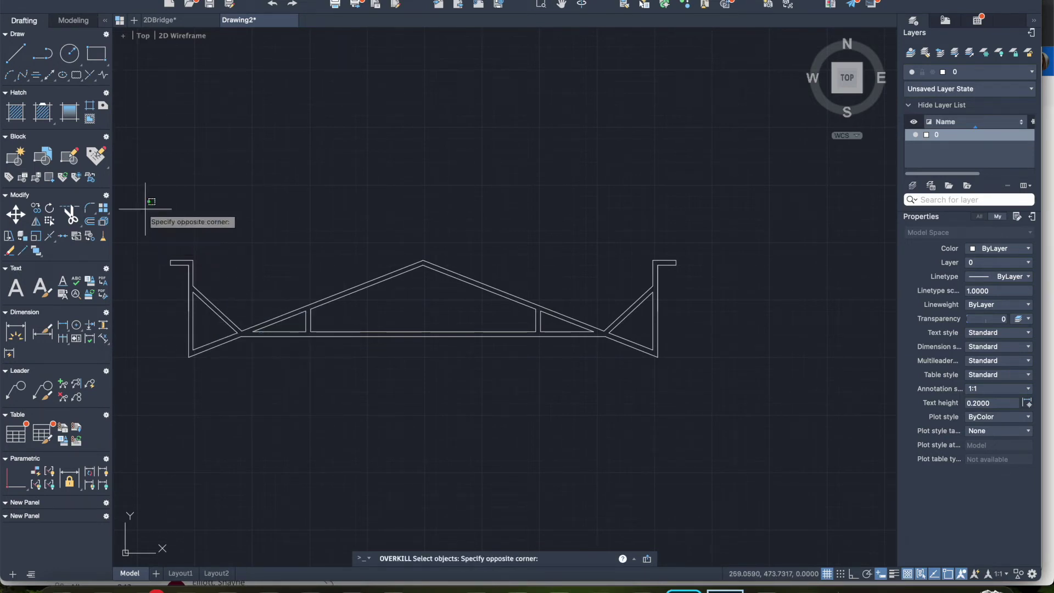
pyautogui.click(721, 388)
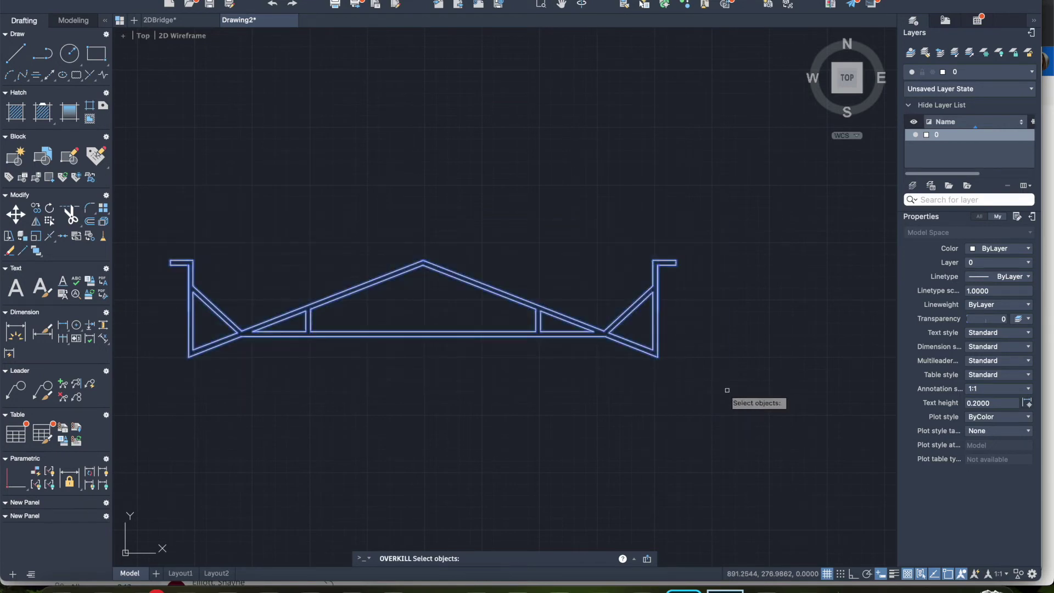
pyautogui.press('Return')
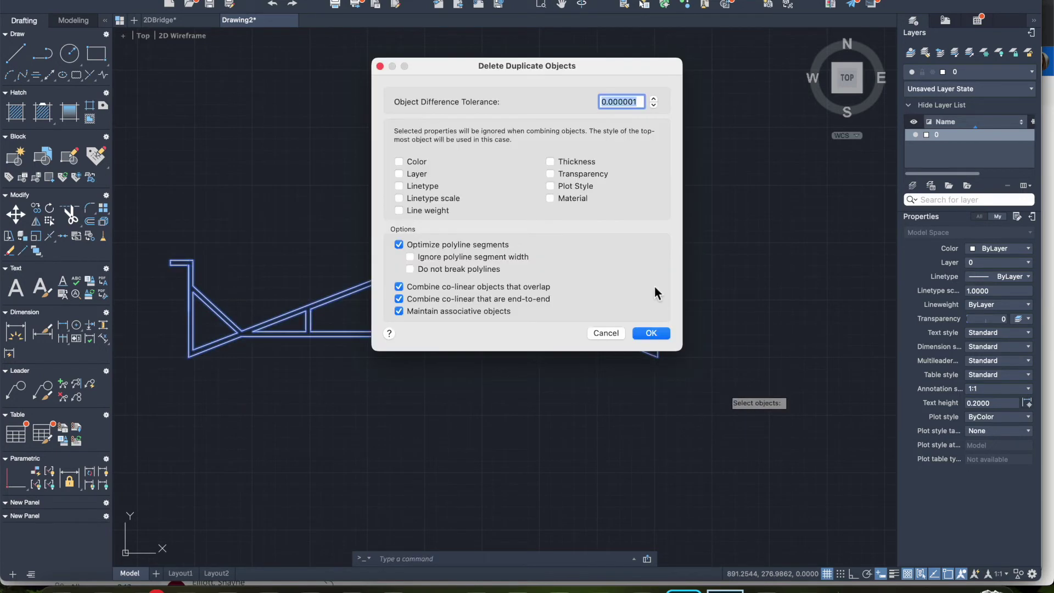
pyautogui.click(651, 333)
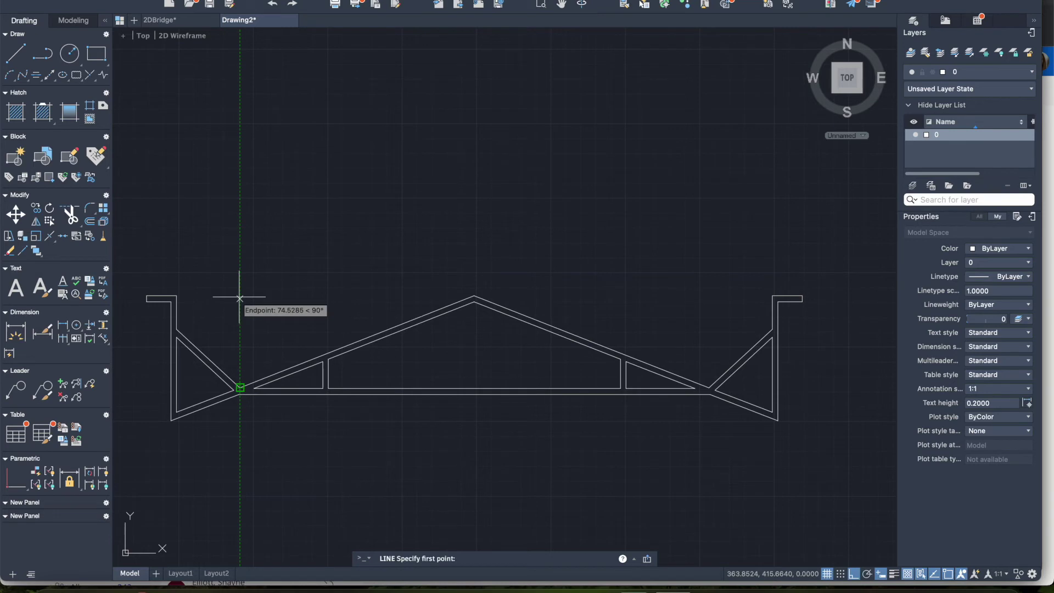
# - Draw a horizontal line about 394 units long above the roof peak, its ends vertically aligned with the left and right brace joints
pyautogui.click(239, 263)
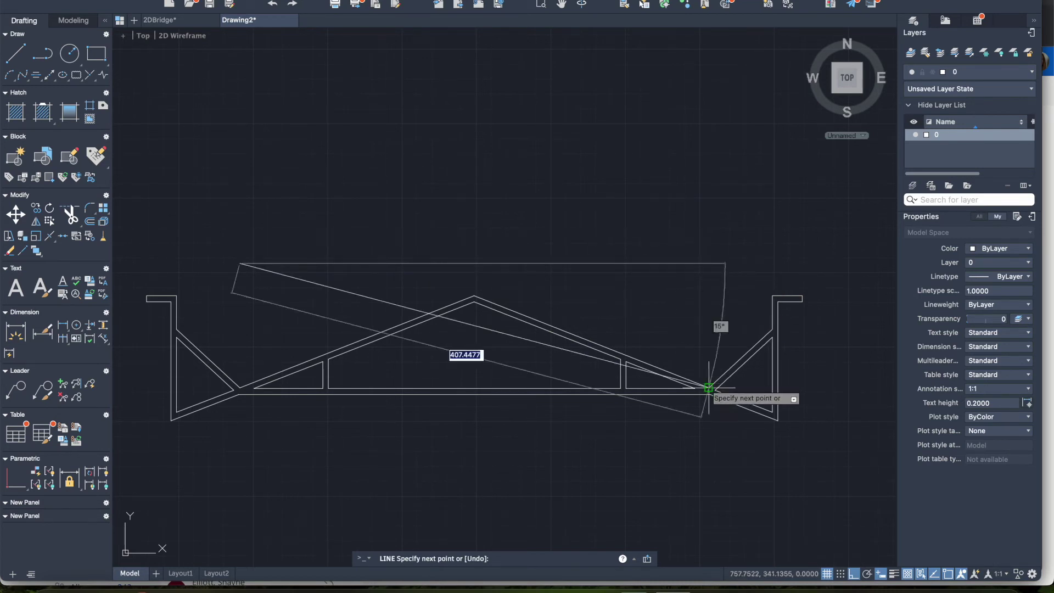
pyautogui.click(708, 263)
pyautogui.press('Return')
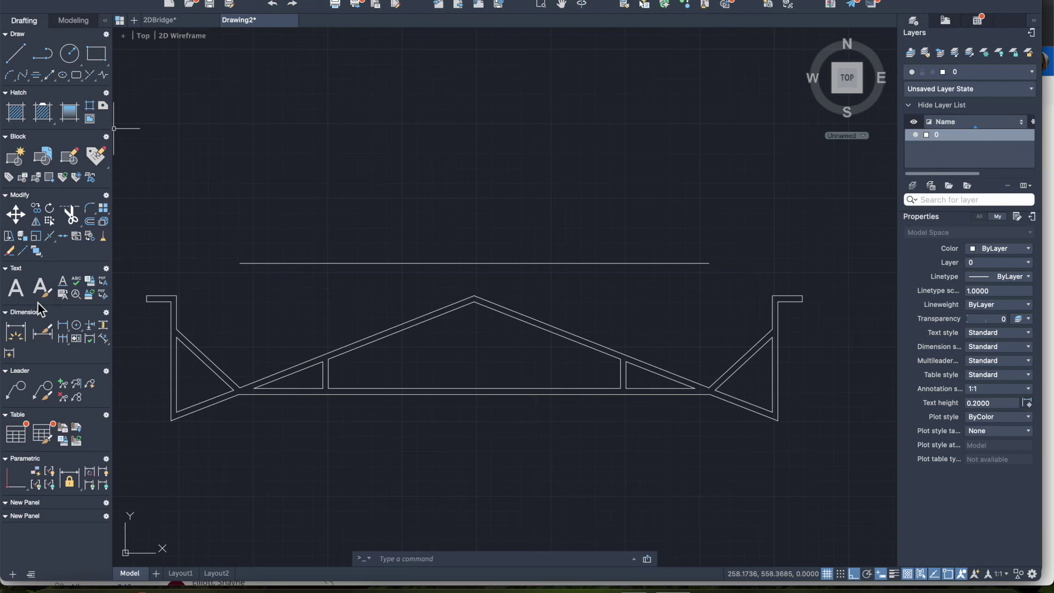
# - Dimension the length of the horizontal line above the bridge, placing the dimension above it
pyautogui.click(17, 332)
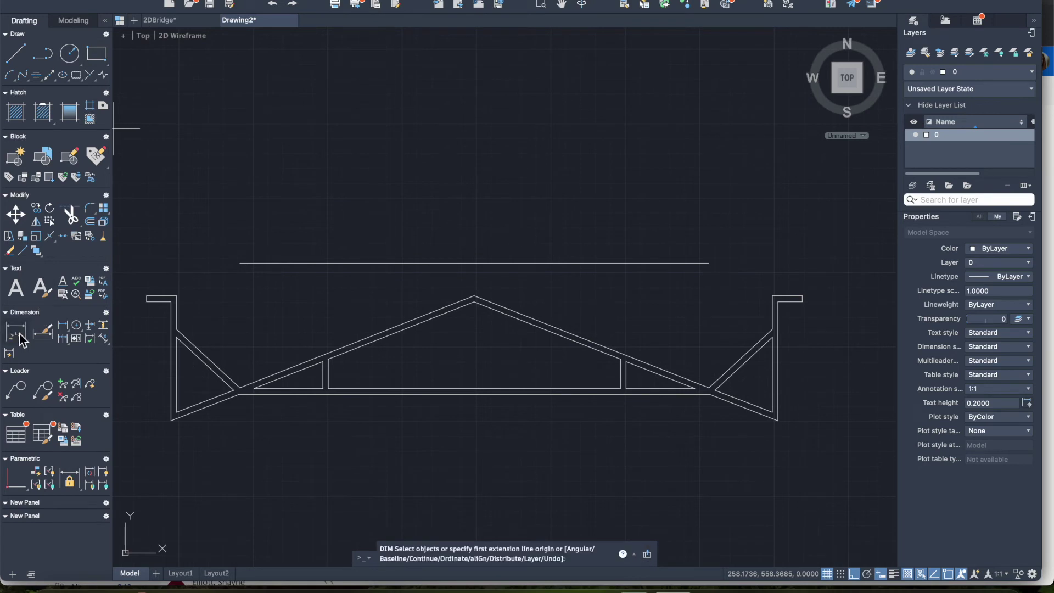
pyautogui.click(239, 263)
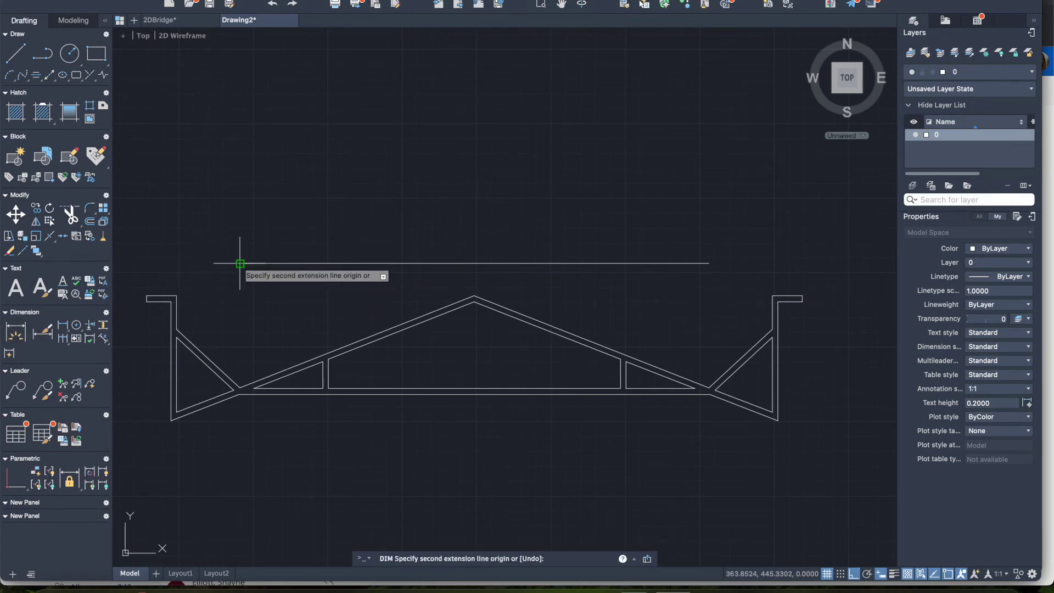
pyautogui.click(709, 262)
pyautogui.click(702, 221)
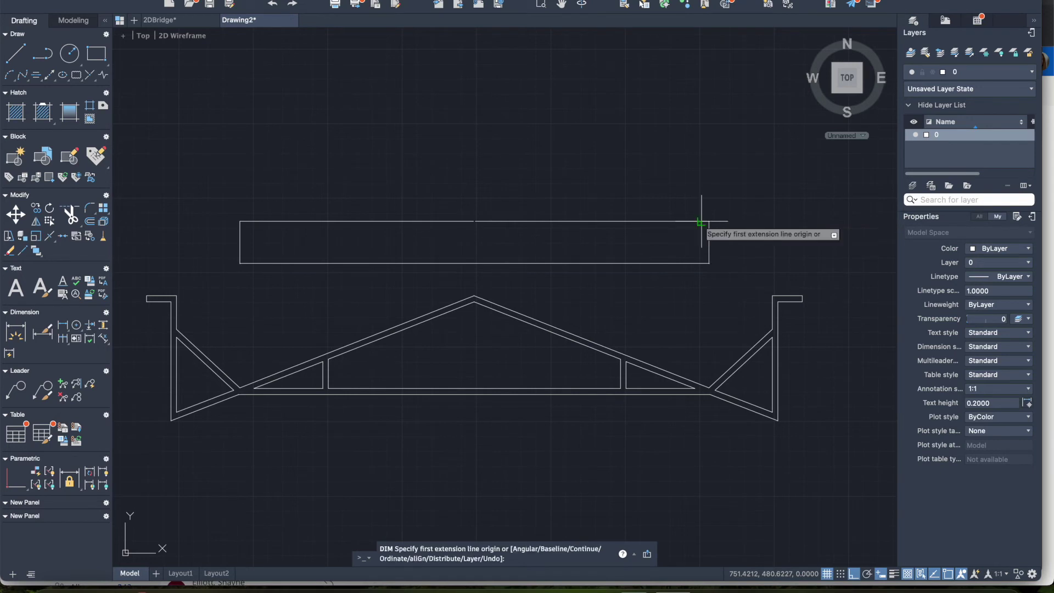
pyautogui.press('Escape')
# - Modify the Standard dimension style to a linear precision of 0.0 and a text height of 6
pyautogui.write('dimst')
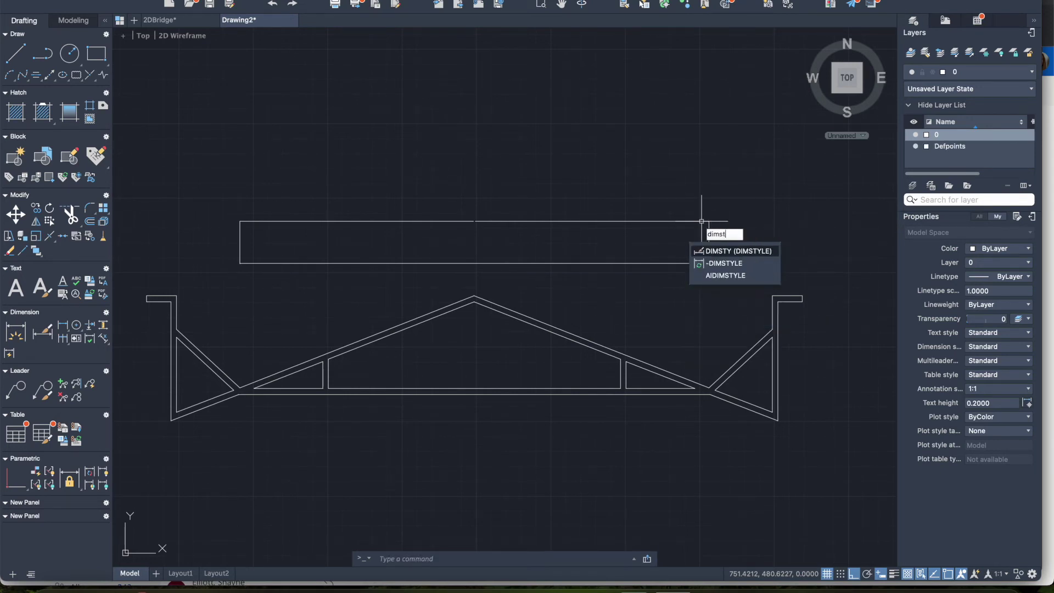
pyautogui.press('Return')
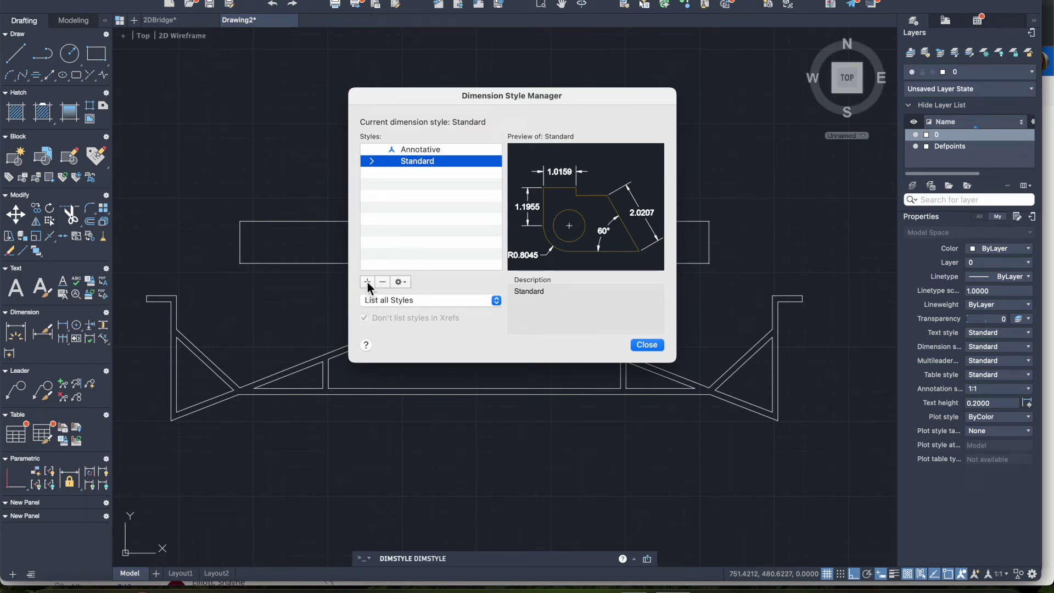
pyautogui.click(401, 282)
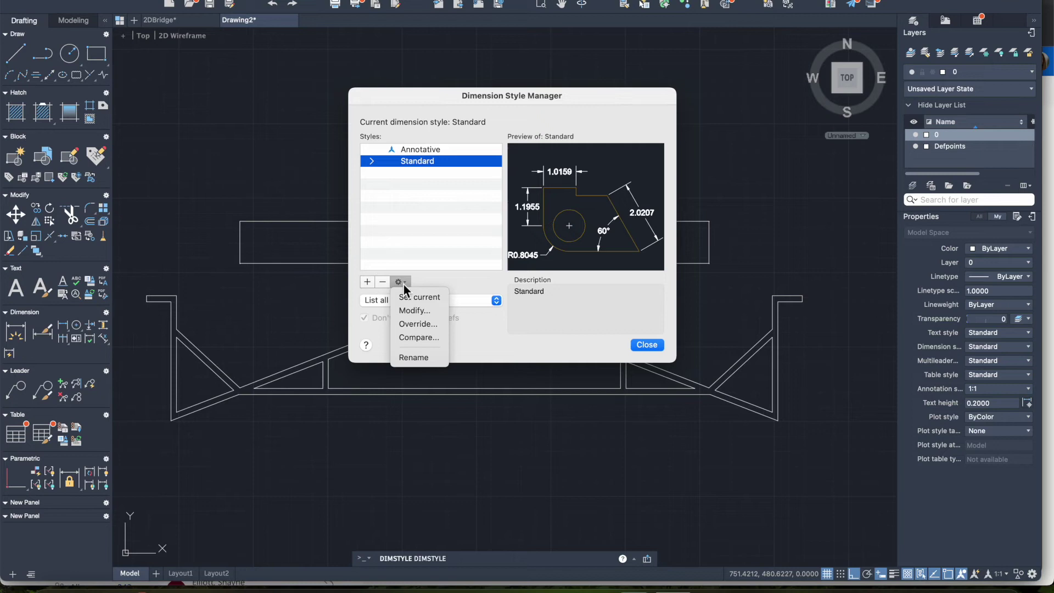
pyautogui.click(407, 311)
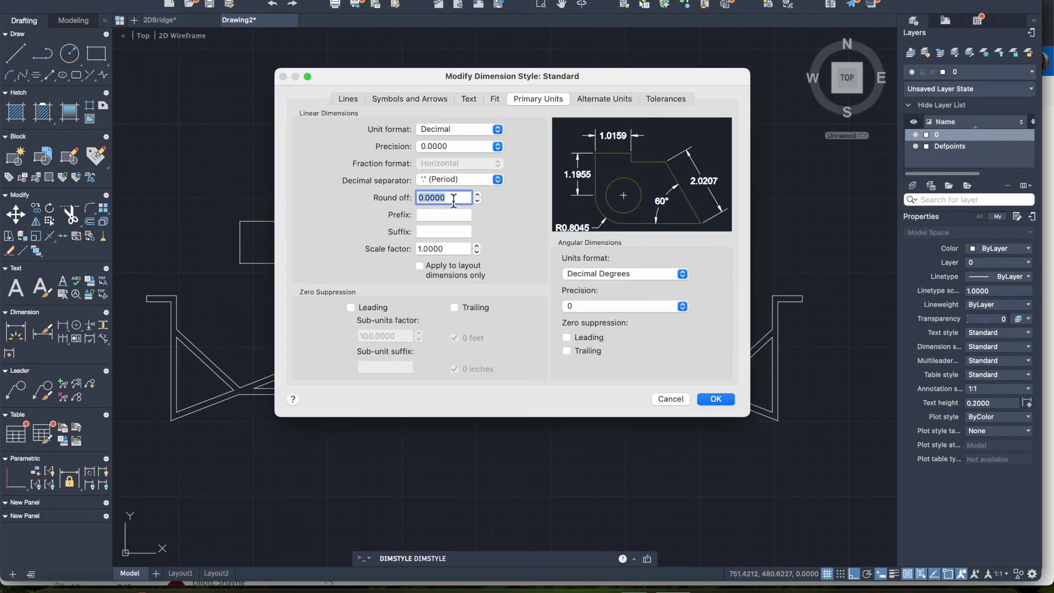
pyautogui.click(491, 147)
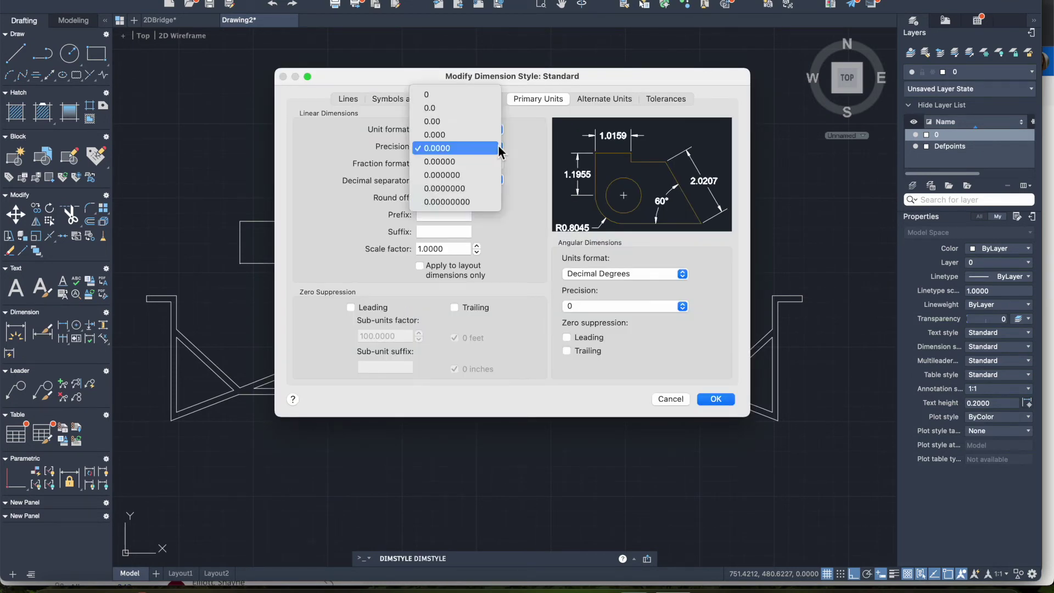
pyautogui.click(447, 111)
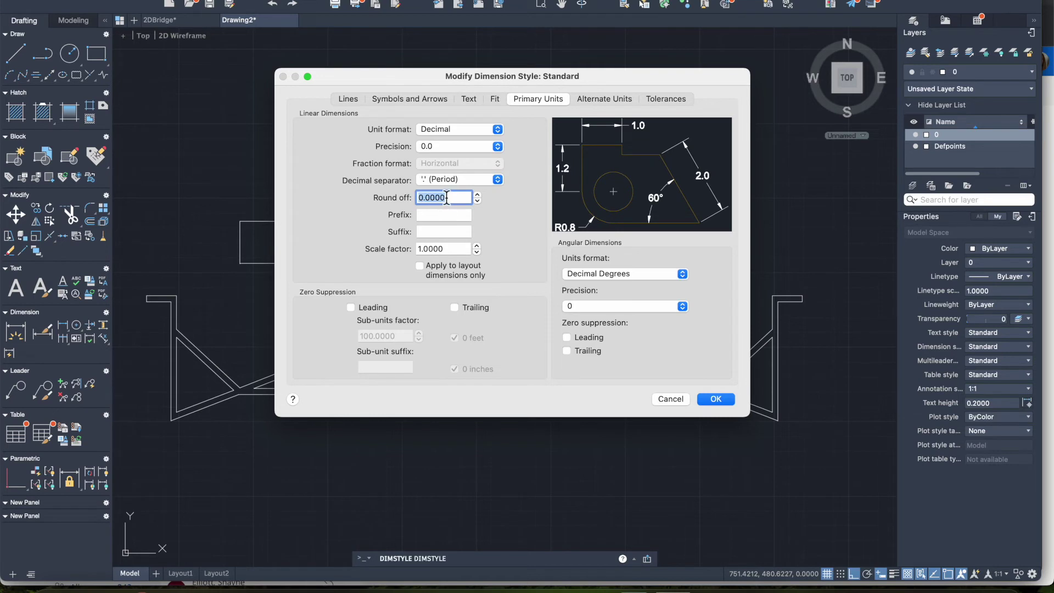
pyautogui.click(469, 98)
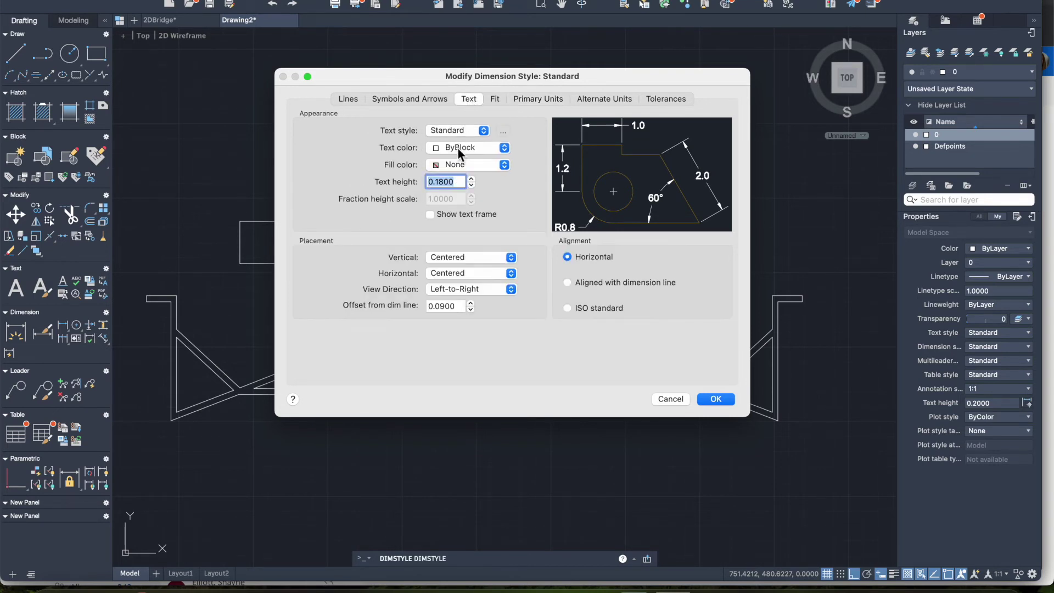
pyautogui.write('6')
pyautogui.click(720, 398)
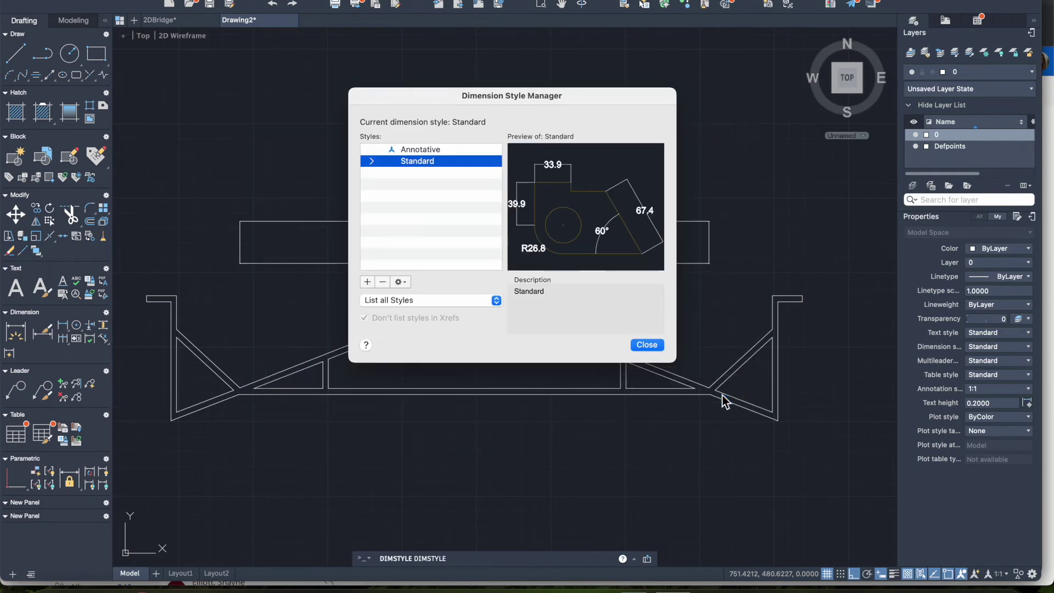
pyautogui.click(656, 346)
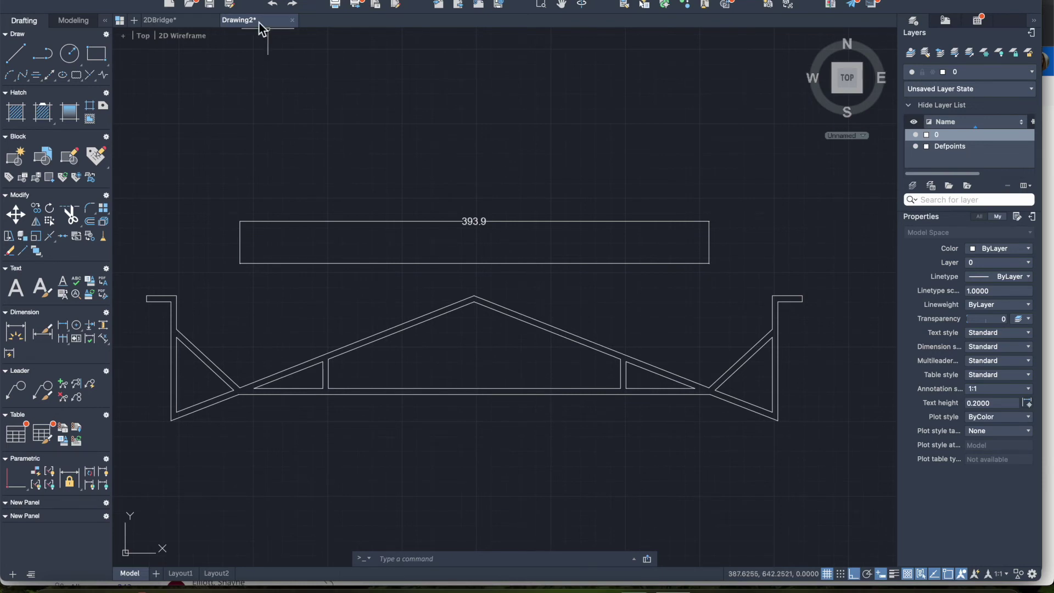
# - Open the Calculator app, divide 394 by 6, and close it to return to the drawing
pyautogui.press('super+space')
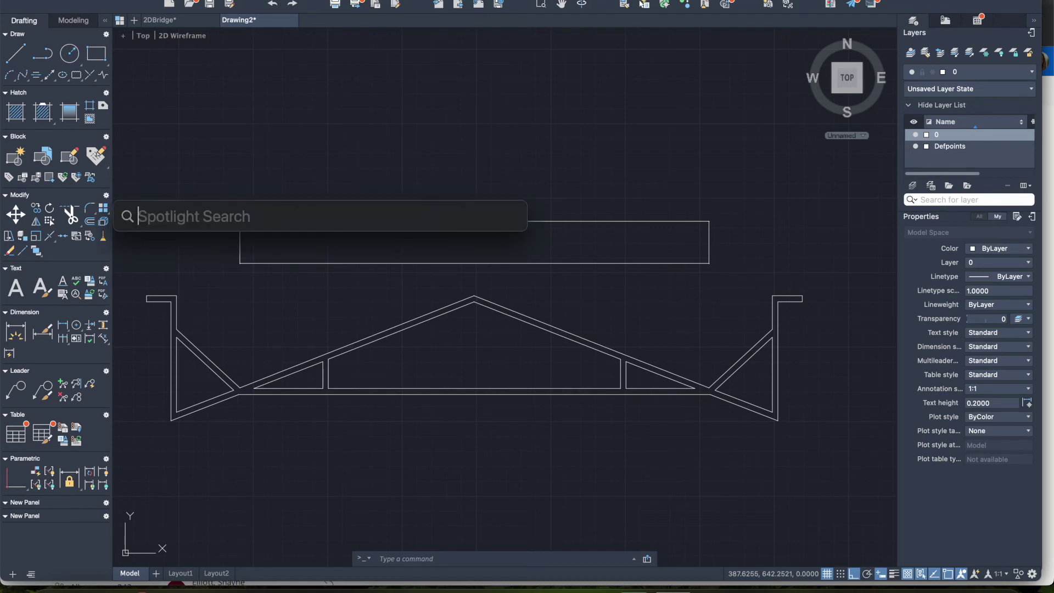
pyautogui.write('calculator')
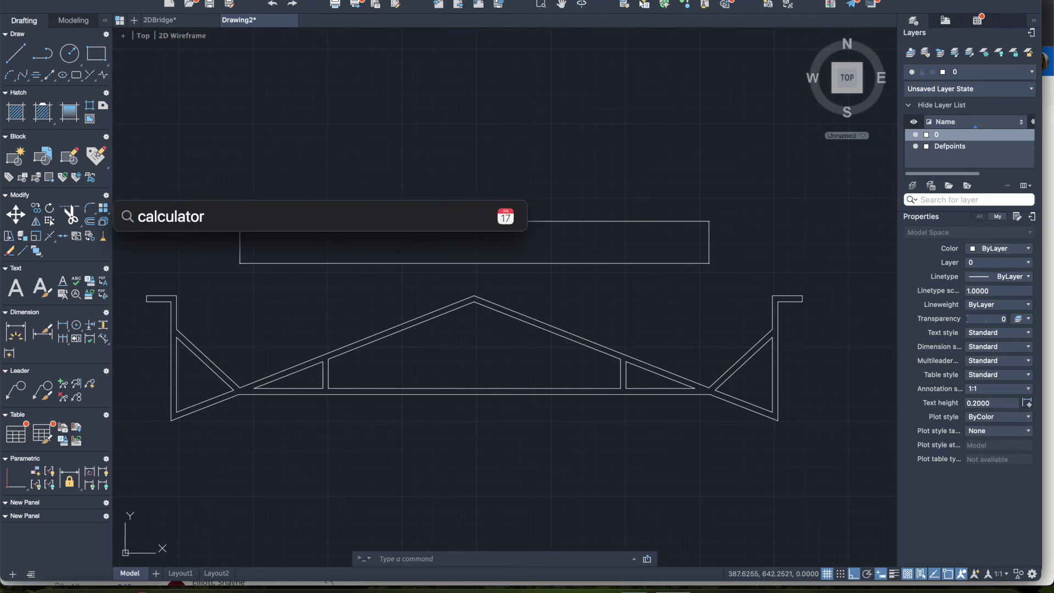
pyautogui.press('Return')
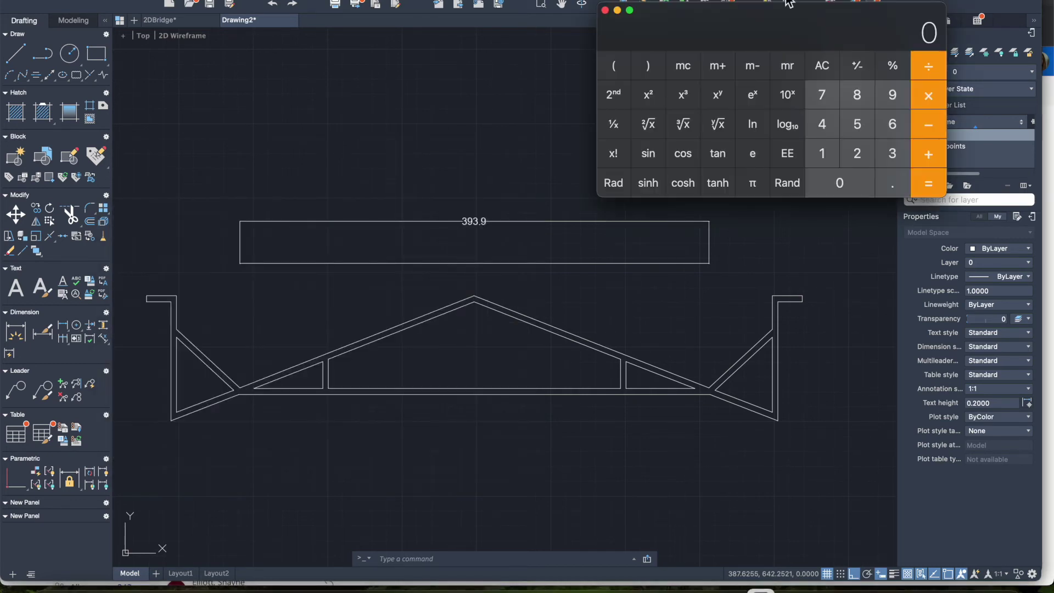
pyautogui.click(885, 158)
pyautogui.click(893, 99)
pyautogui.click(834, 132)
pyautogui.click(926, 67)
pyautogui.click(888, 132)
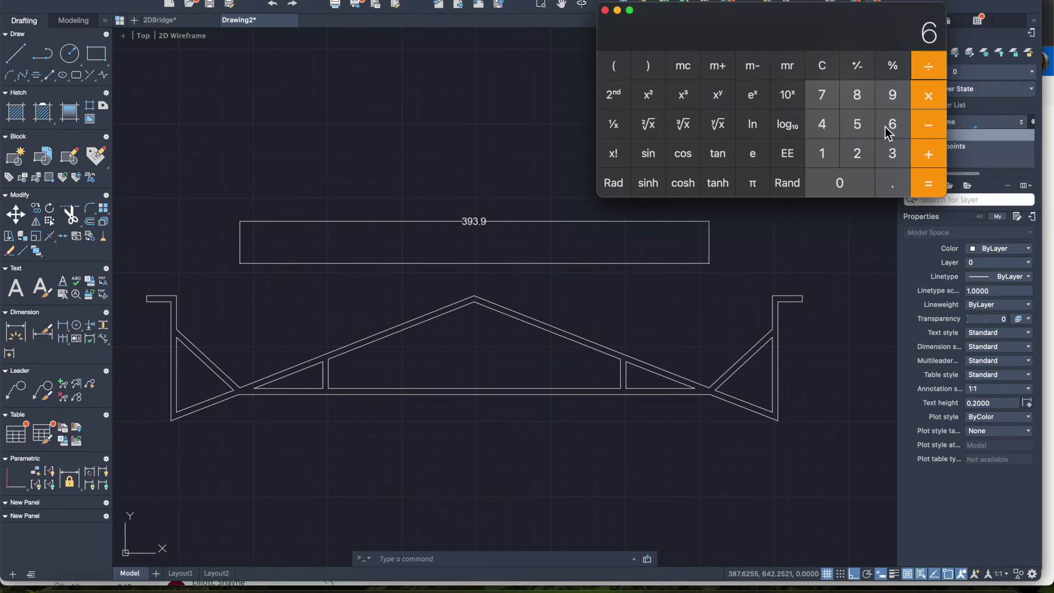
pyautogui.click(936, 187)
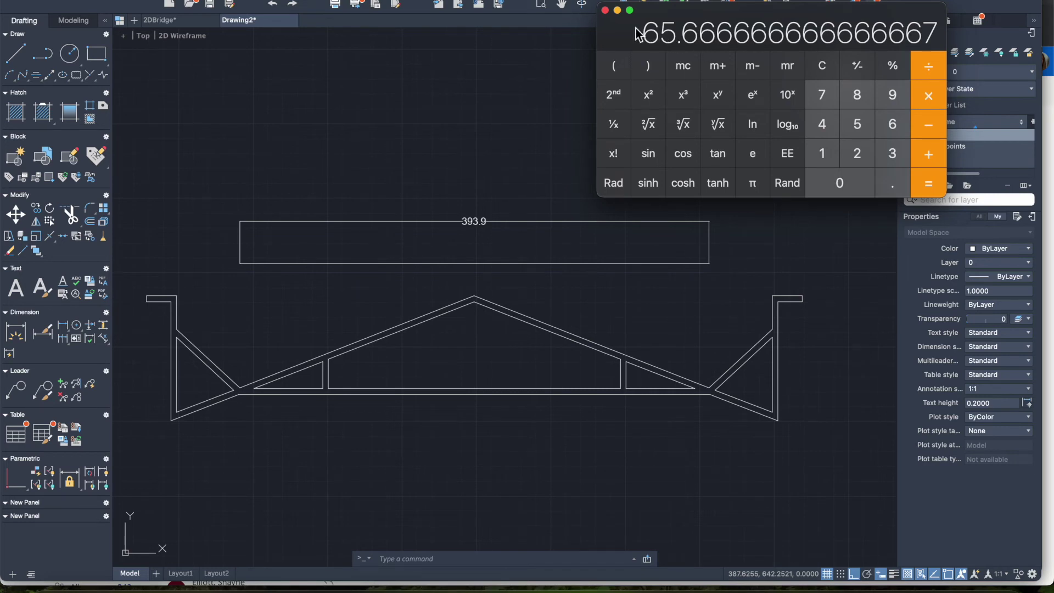
pyautogui.click(605, 10)
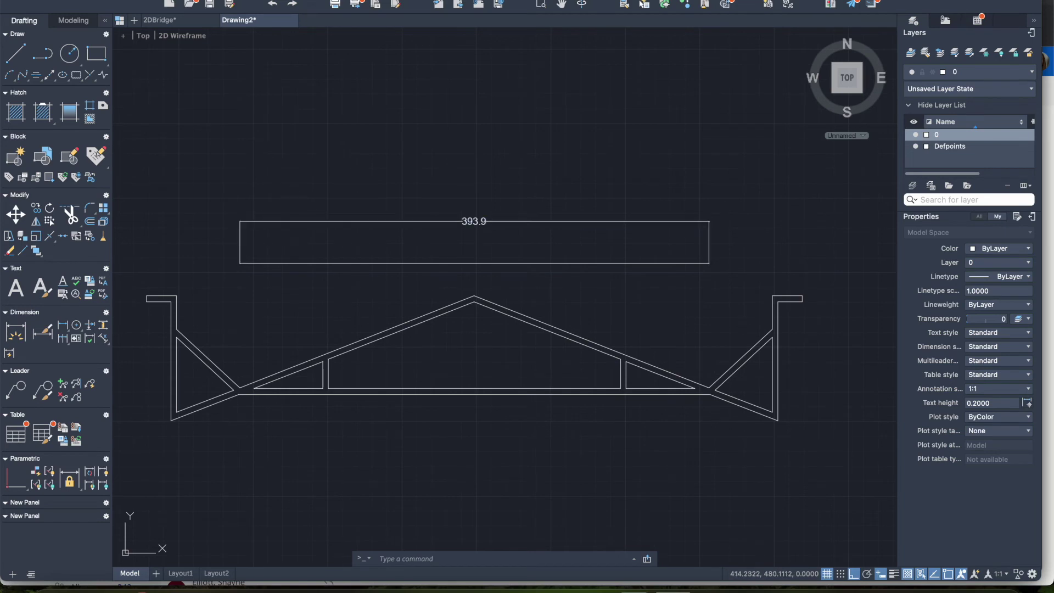
# - Delete the dimension above the span line and draw a closed post 90 tall and 5 wide rising from the line's left end
pyautogui.click(299, 222)
pyautogui.press('Delete')
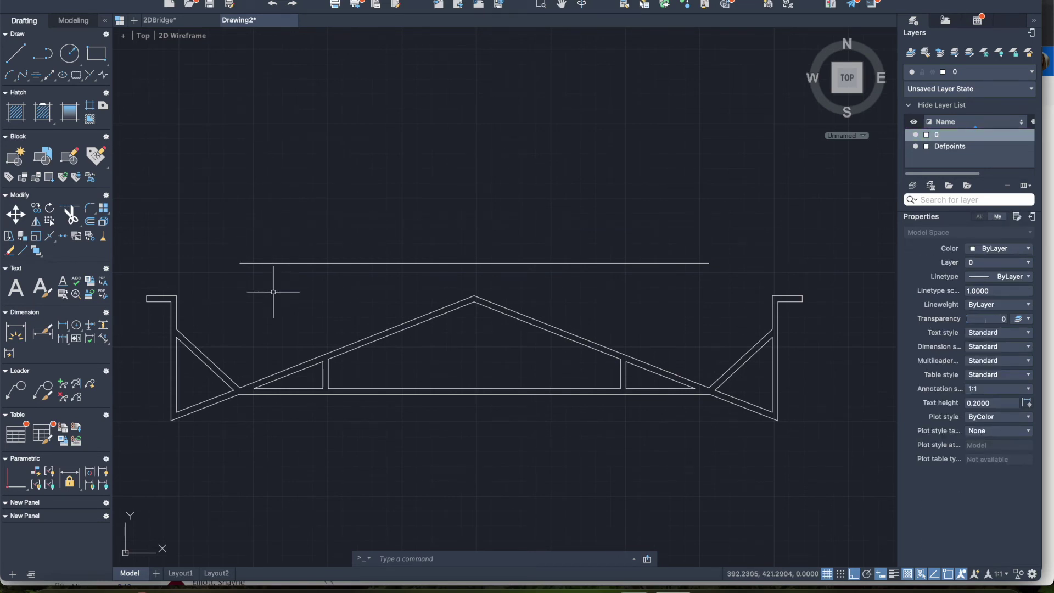
pyautogui.write('l')
pyautogui.press('Return')
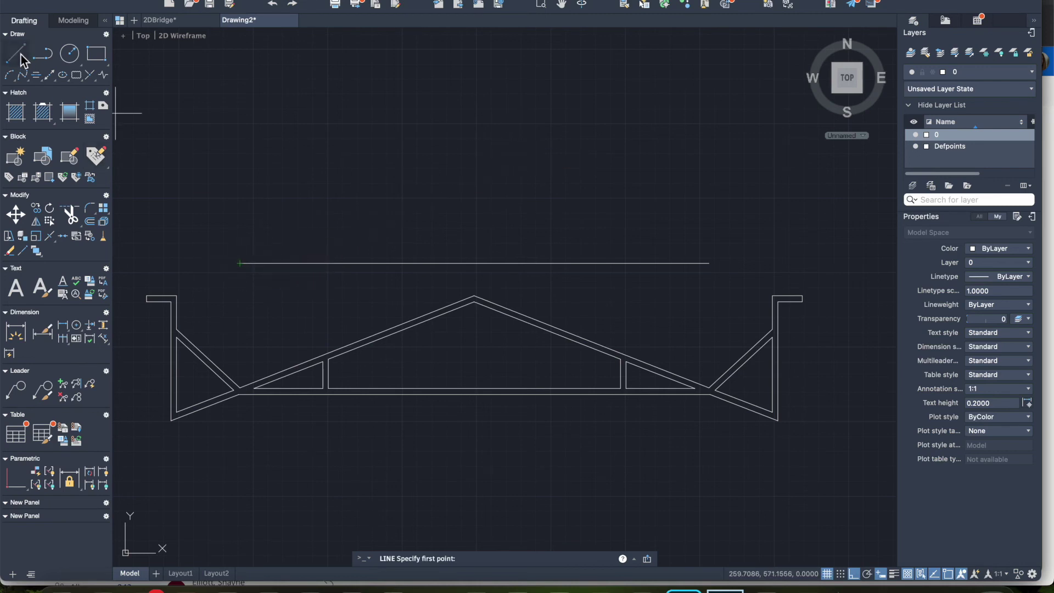
pyautogui.click(240, 264)
pyautogui.write('90')
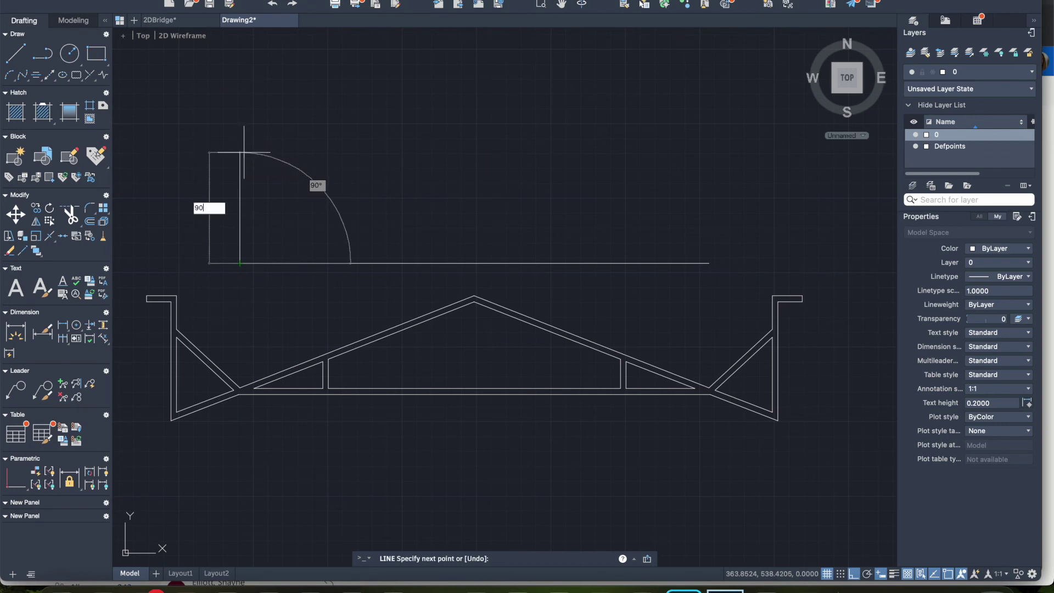
pyautogui.press('Return')
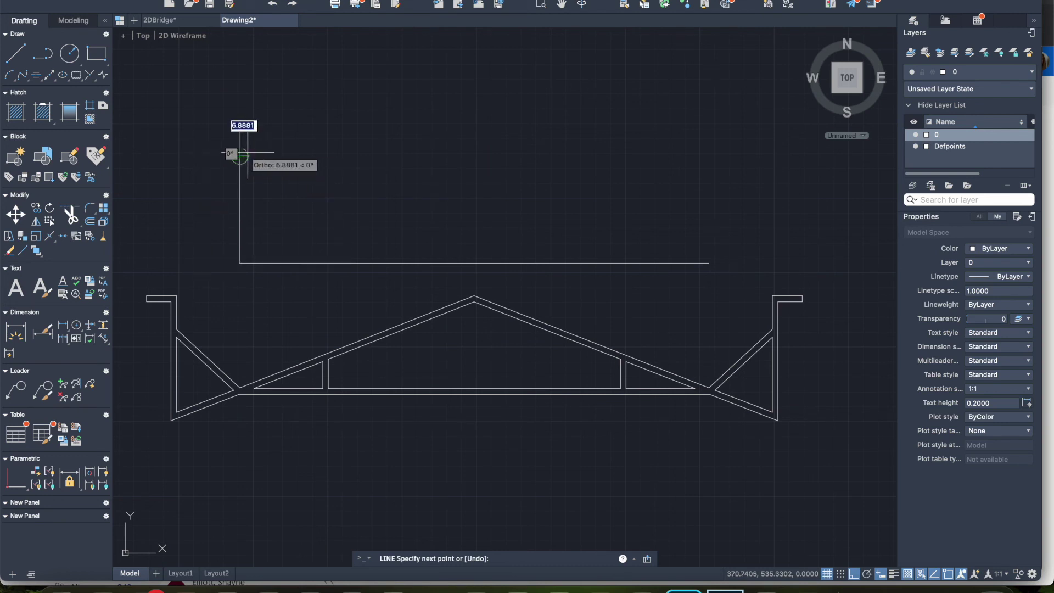
pyautogui.write('5')
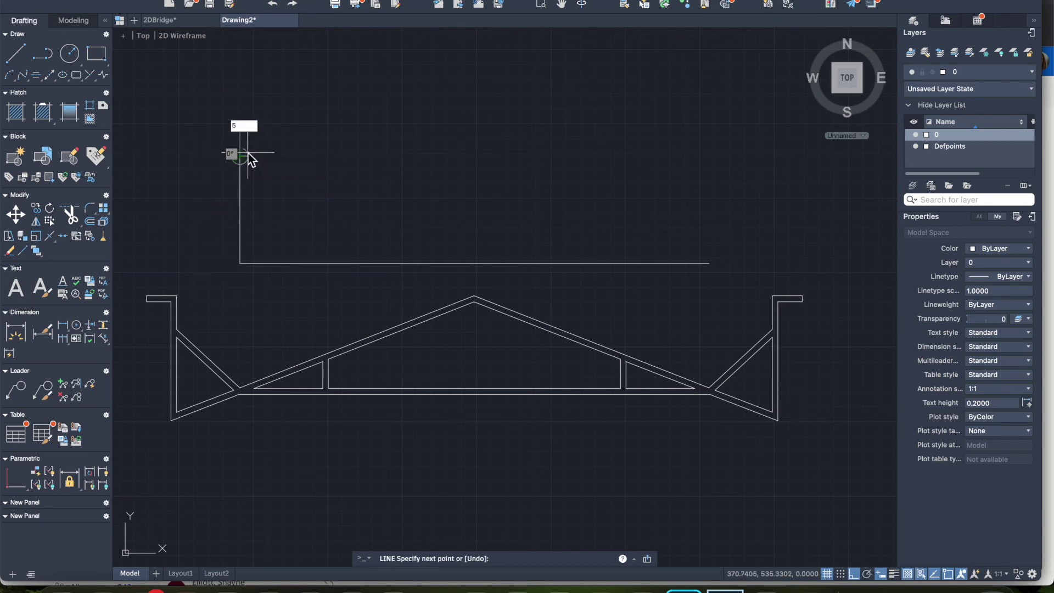
pyautogui.press('Return')
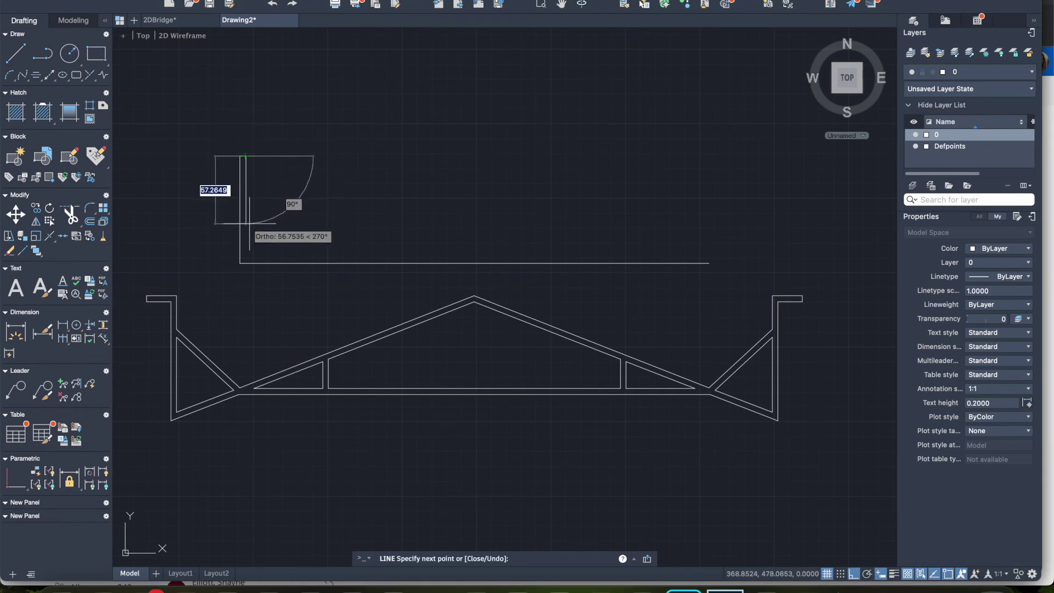
pyautogui.click(245, 263)
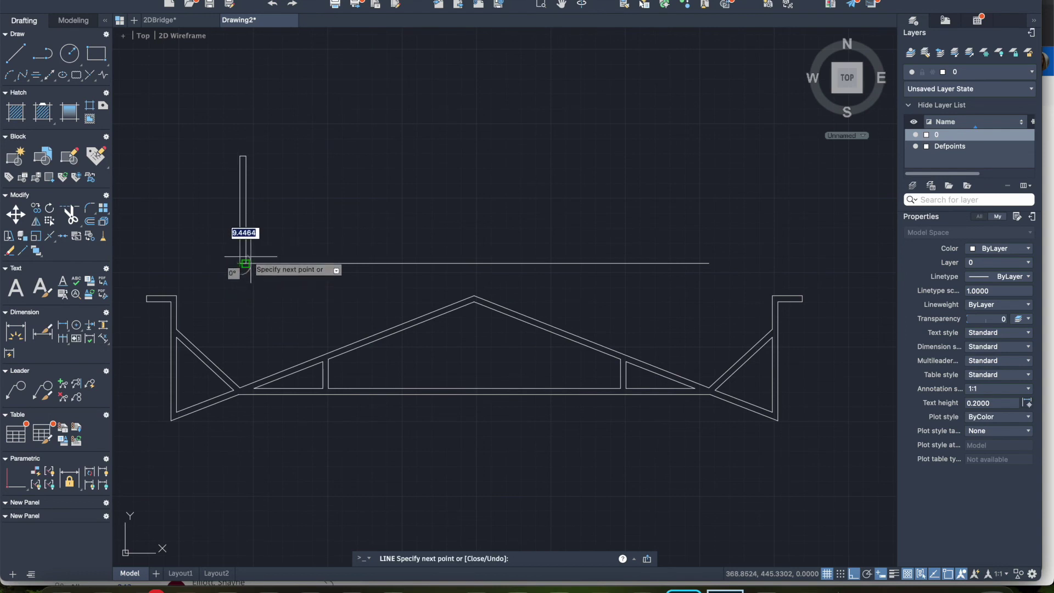
pyautogui.press('Escape')
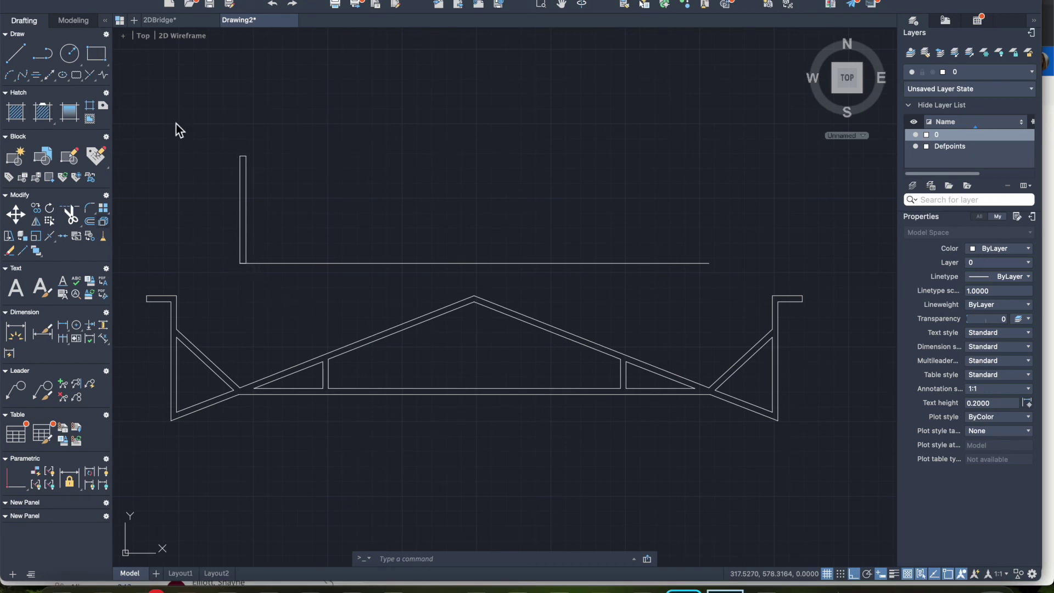
# - Copy the whole post horizontally to the right from its upper right corner, placing copies at distances of 65 and 130
pyautogui.click(218, 137)
pyautogui.click(257, 270)
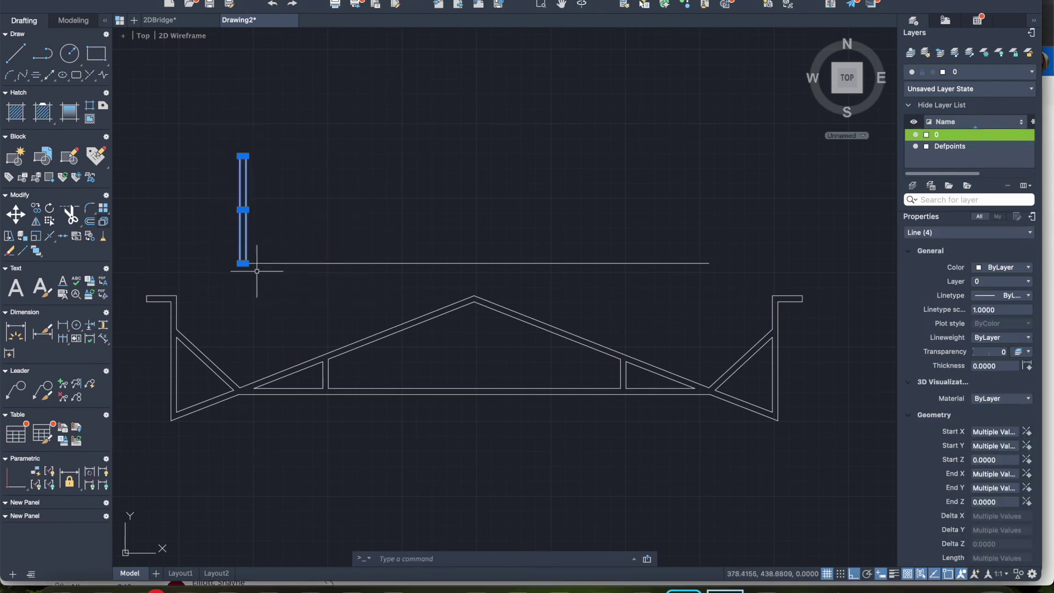
pyautogui.rightClick(248, 242)
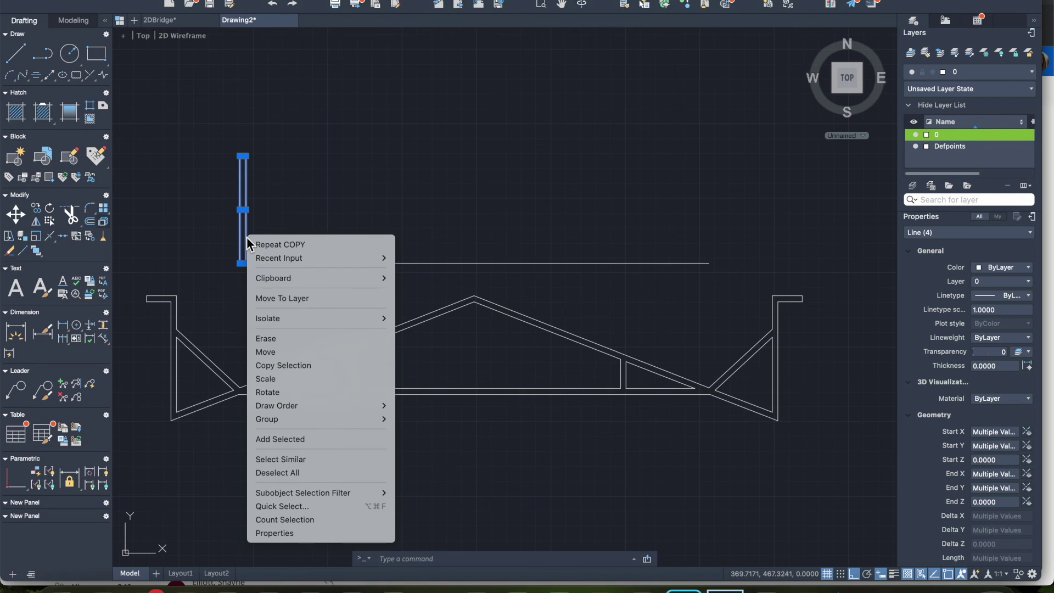
pyautogui.click(284, 365)
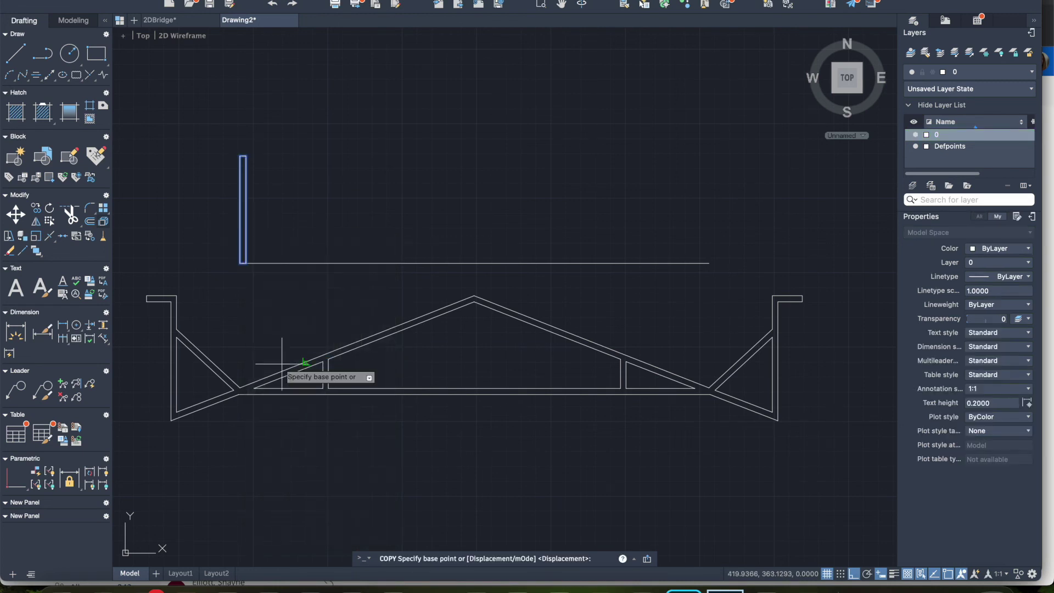
pyautogui.click(245, 157)
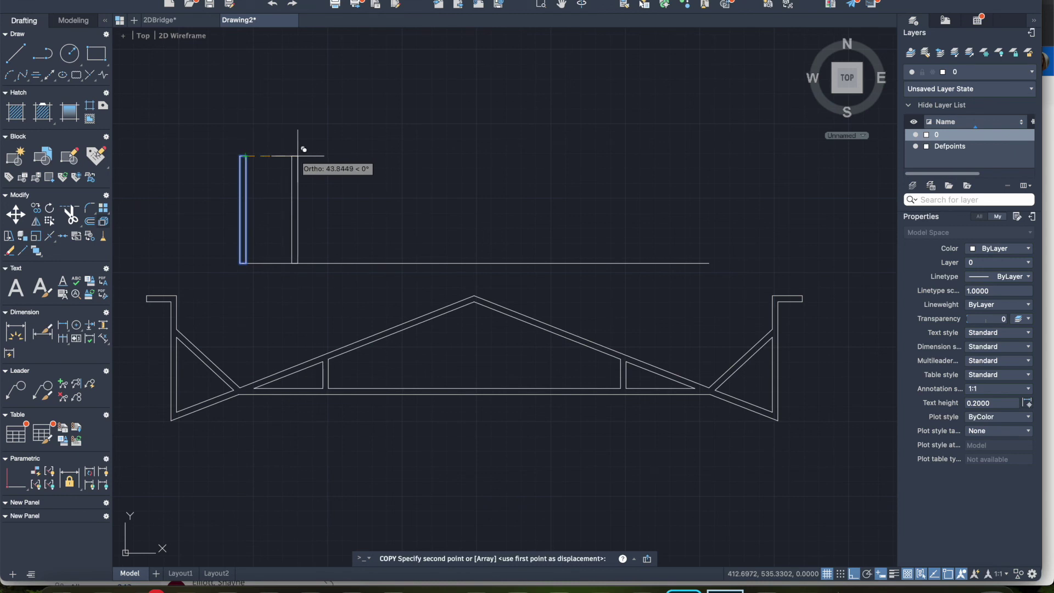
pyautogui.write('65')
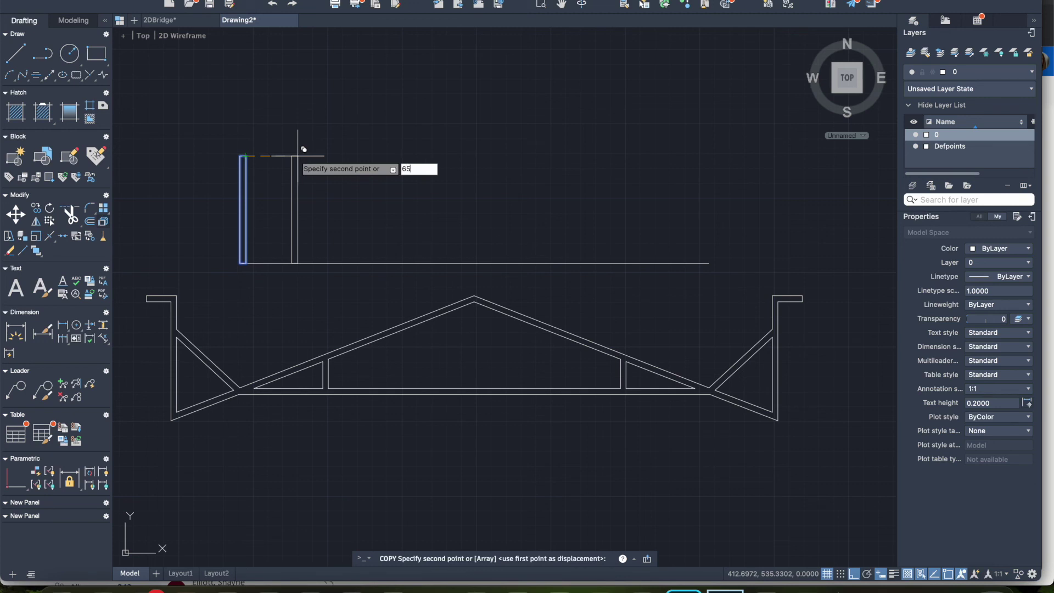
pyautogui.press('Return')
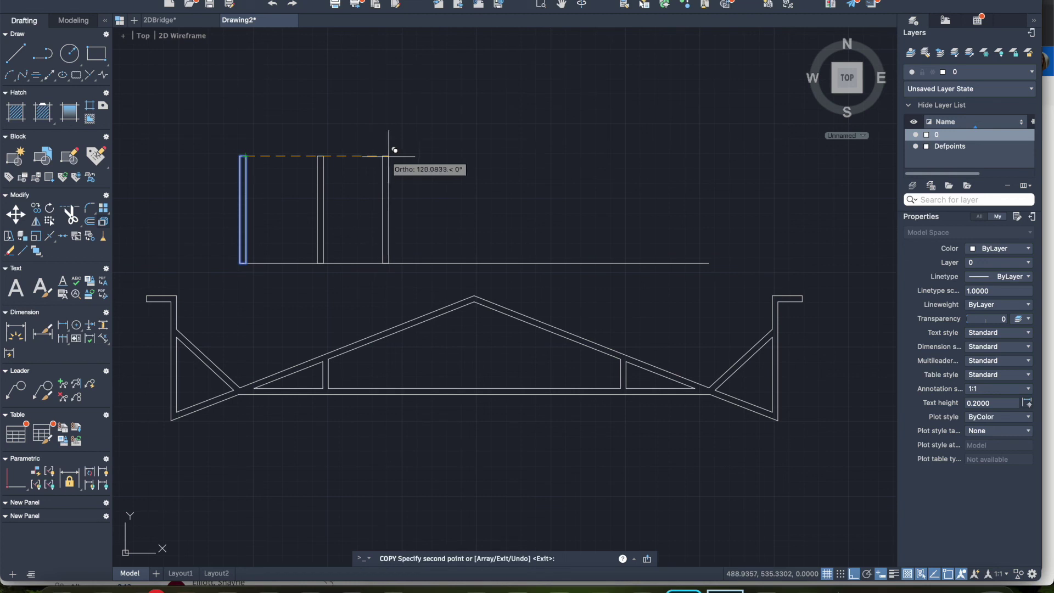
pyautogui.write('130')
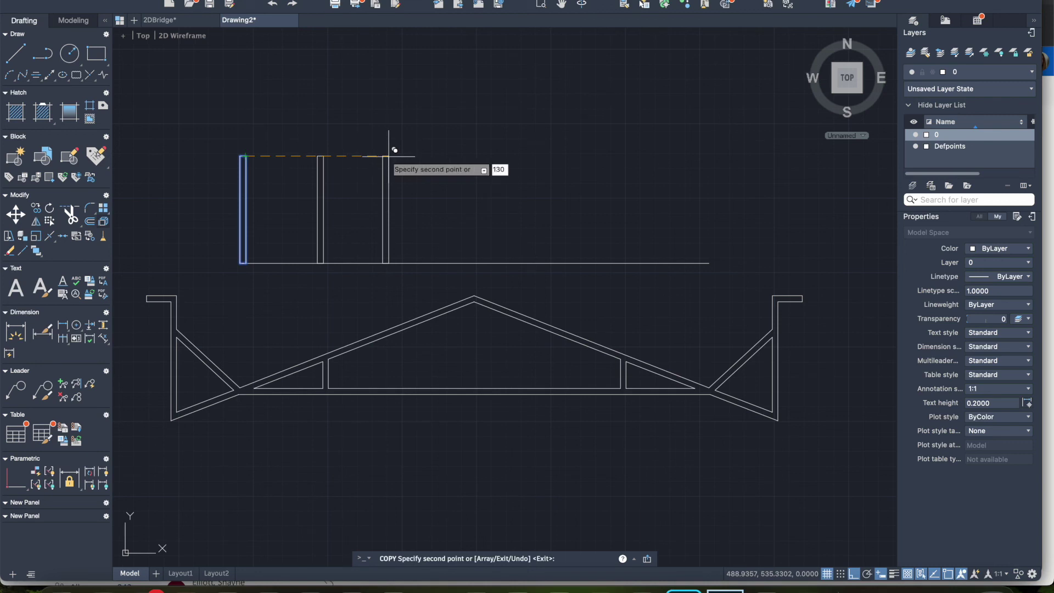
pyautogui.press('Return')
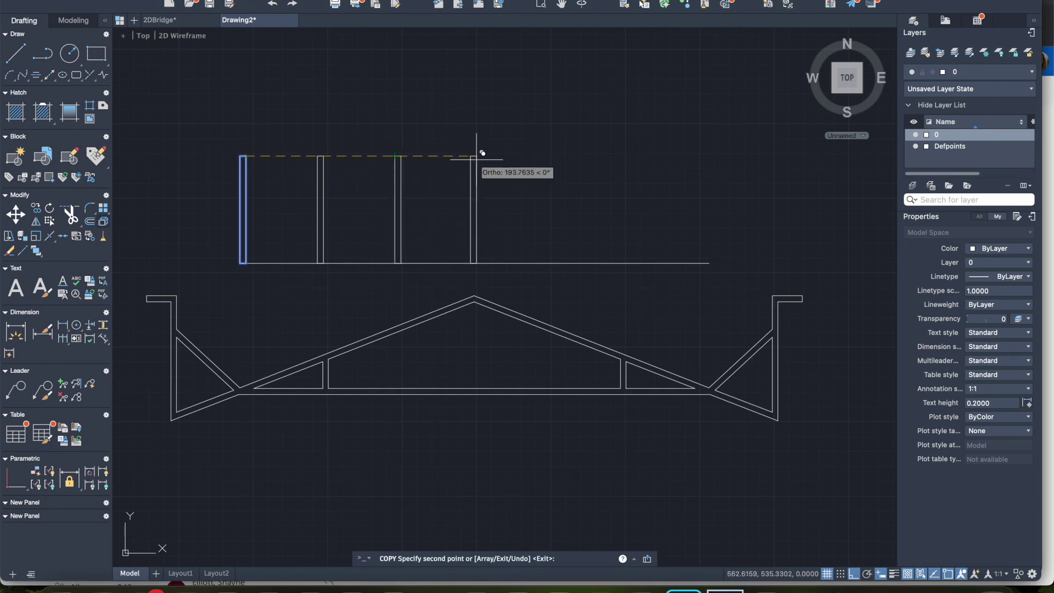
# - Place further copies of the post at 195, 260, 325 and 390 from the original, then end the copying
pyautogui.write('19')
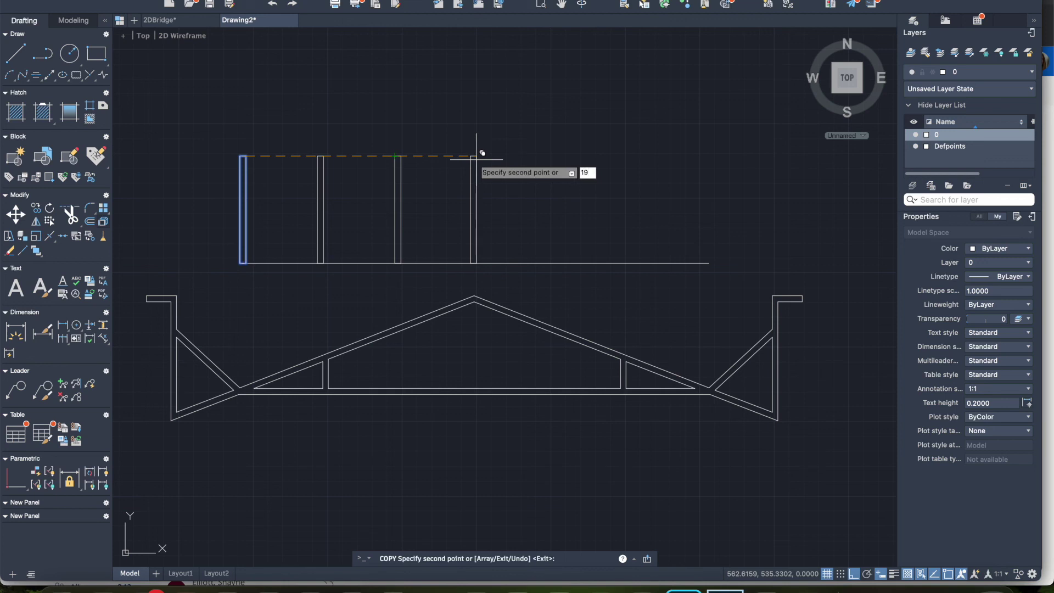
pyautogui.press('Return')
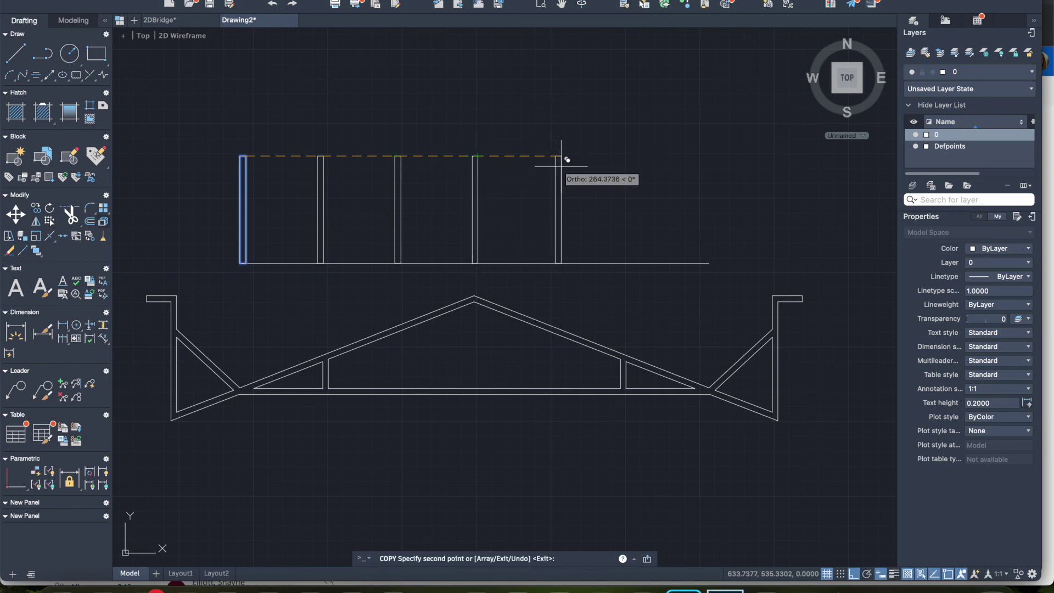
pyautogui.write('260')
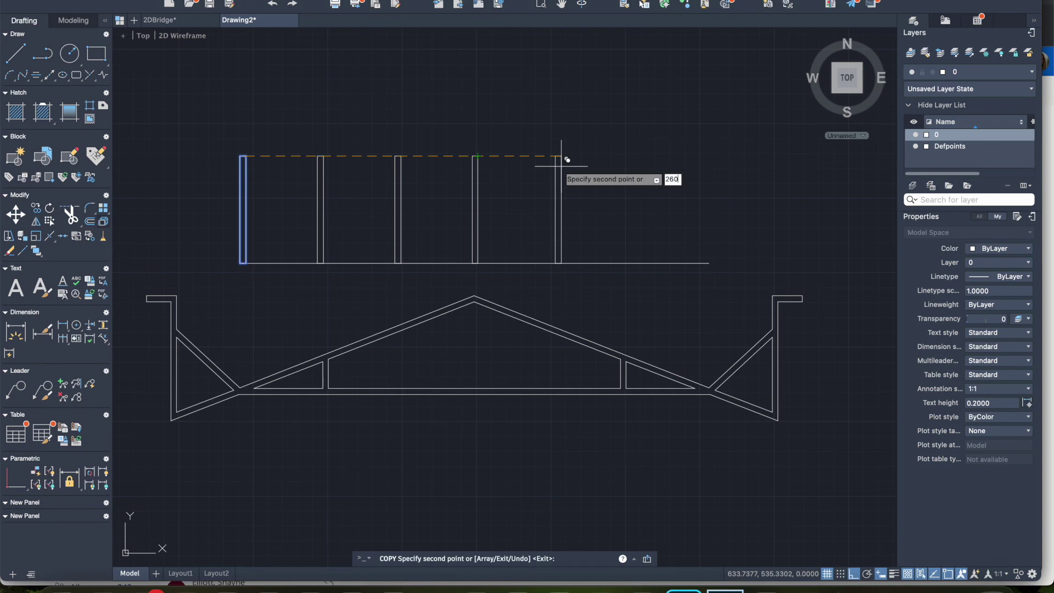
pyautogui.press('Return')
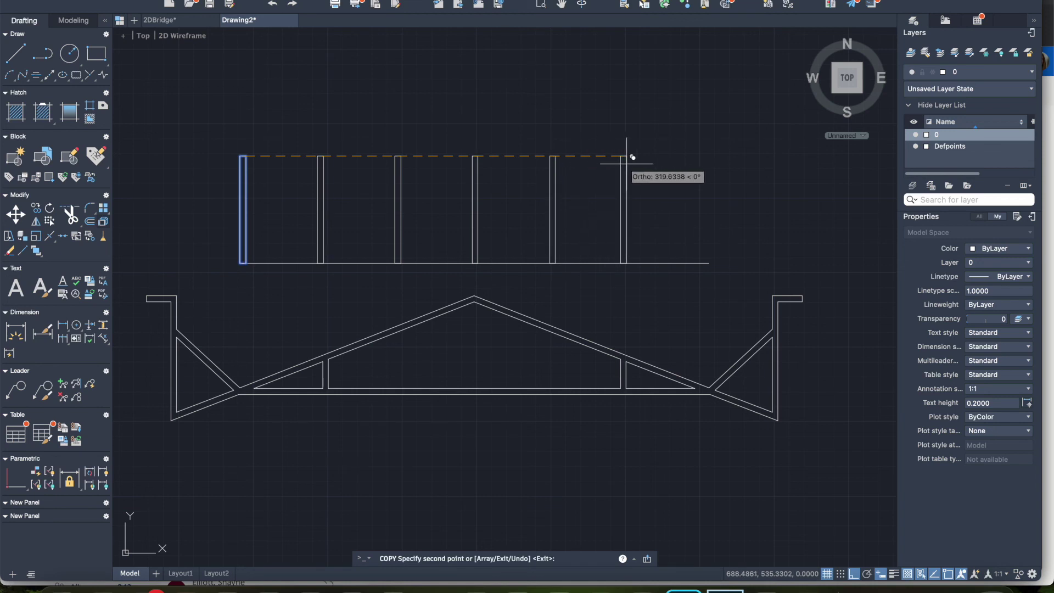
pyautogui.write('325')
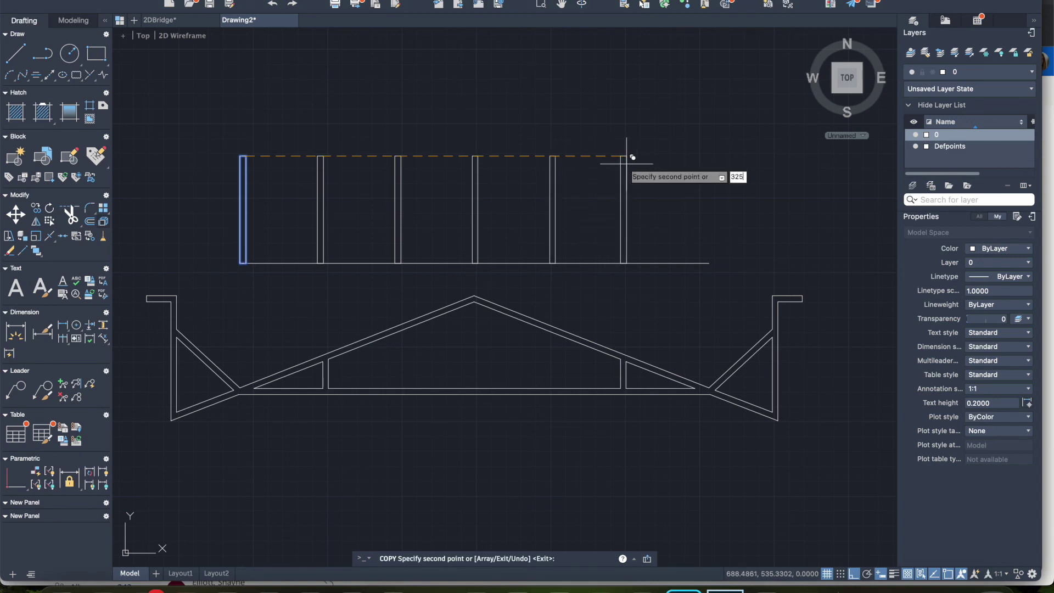
pyautogui.press('Return')
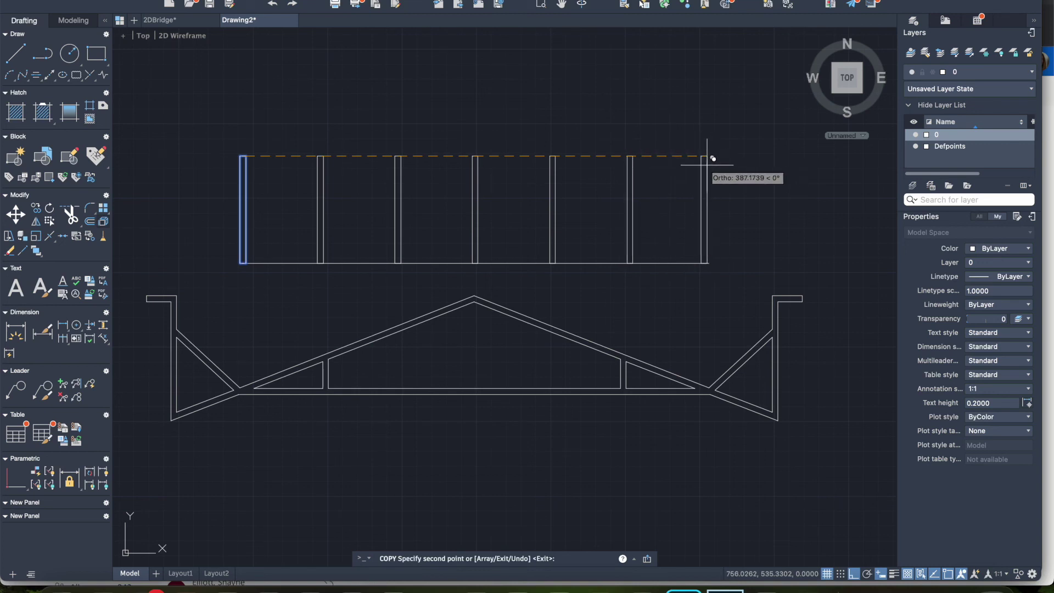
pyautogui.write('390')
pyautogui.press('Return')
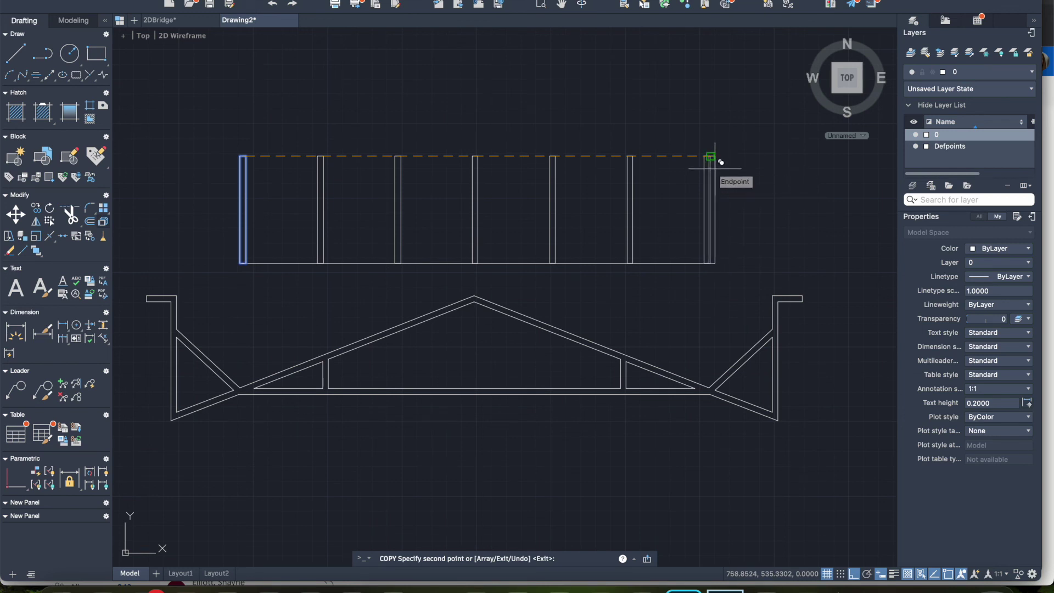
pyautogui.click(715, 169)
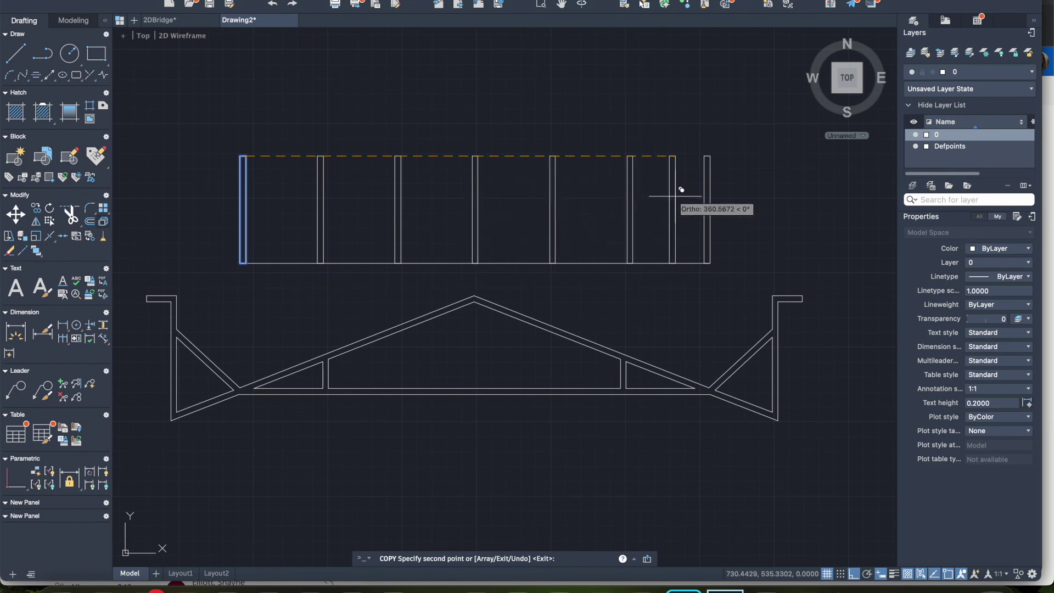
pyautogui.press('Escape')
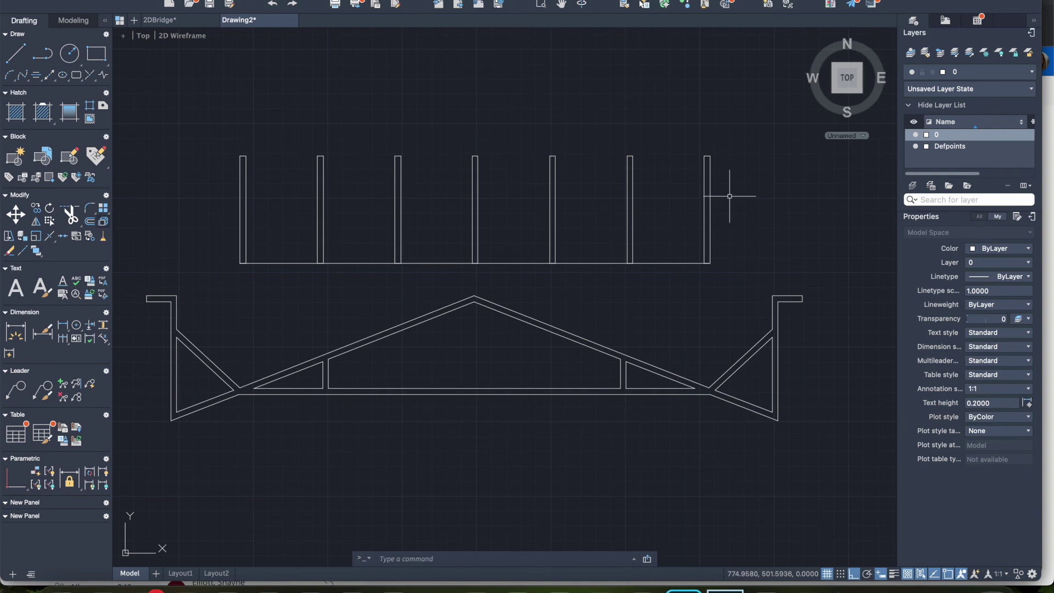